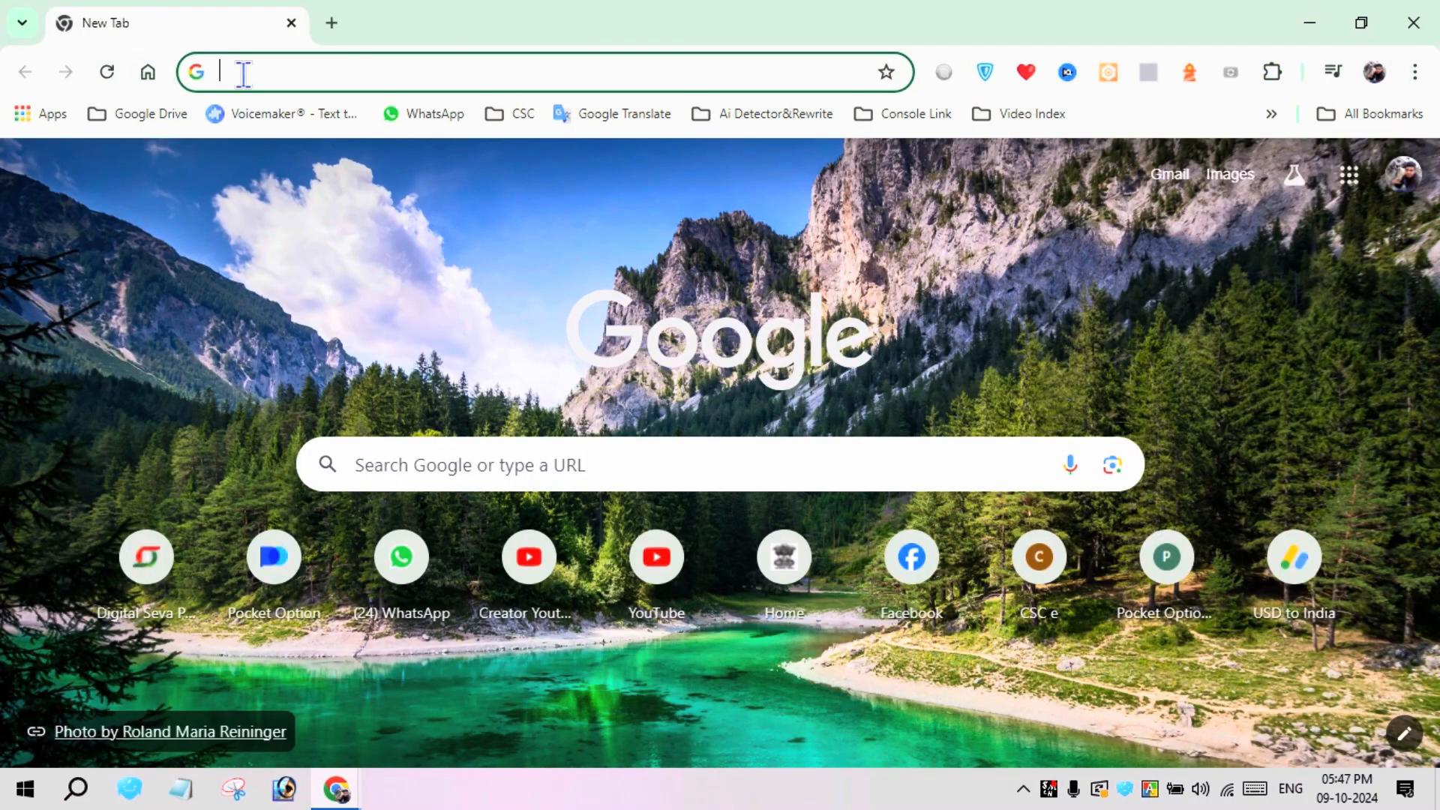
Search the web for silpasathi and open the State Online Single Window Services site at silpasathi.wb.gov.in
{"action": "type", "text": "sli"}
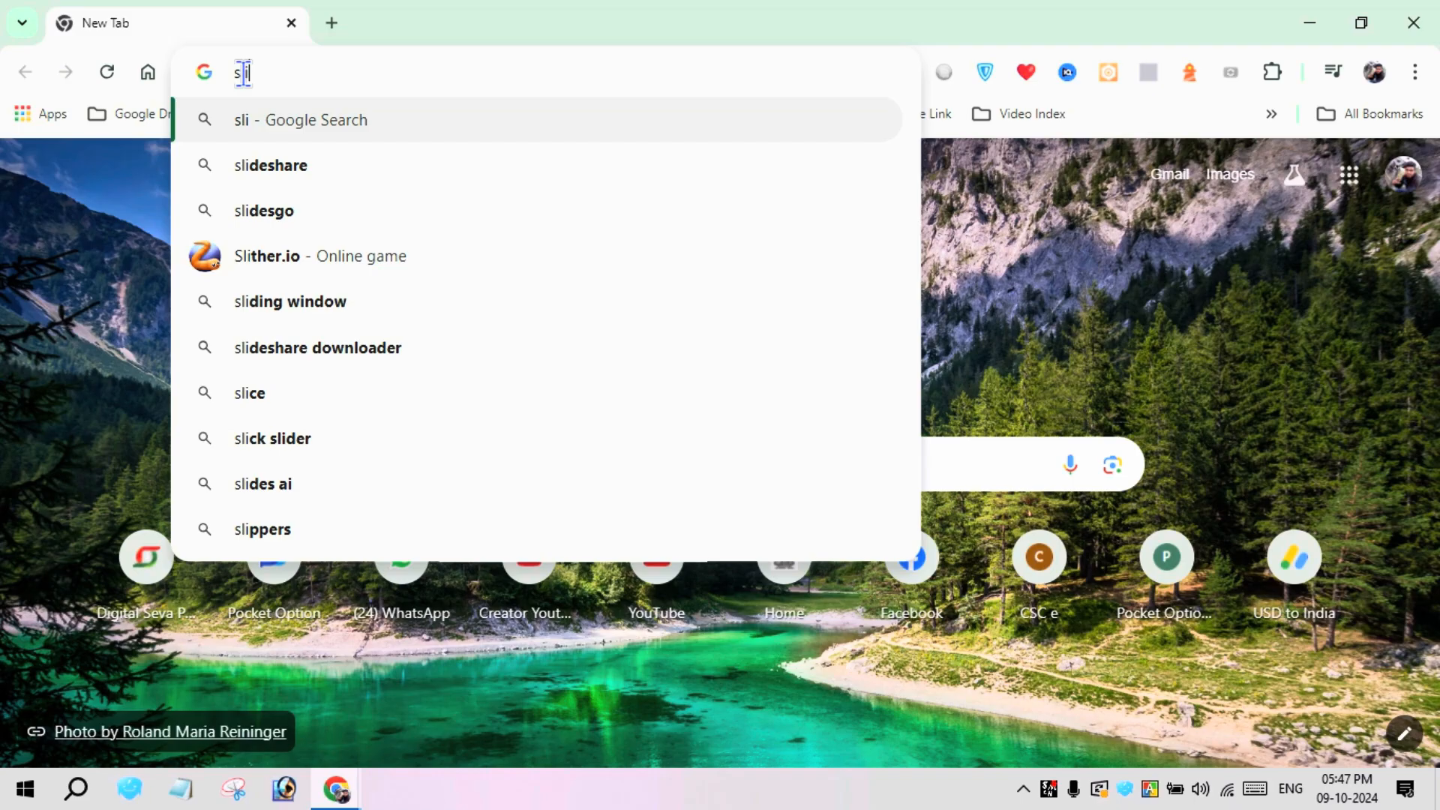
{"action": "key", "text": "BackSpace"}
{"action": "key", "text": "BackSpace"}
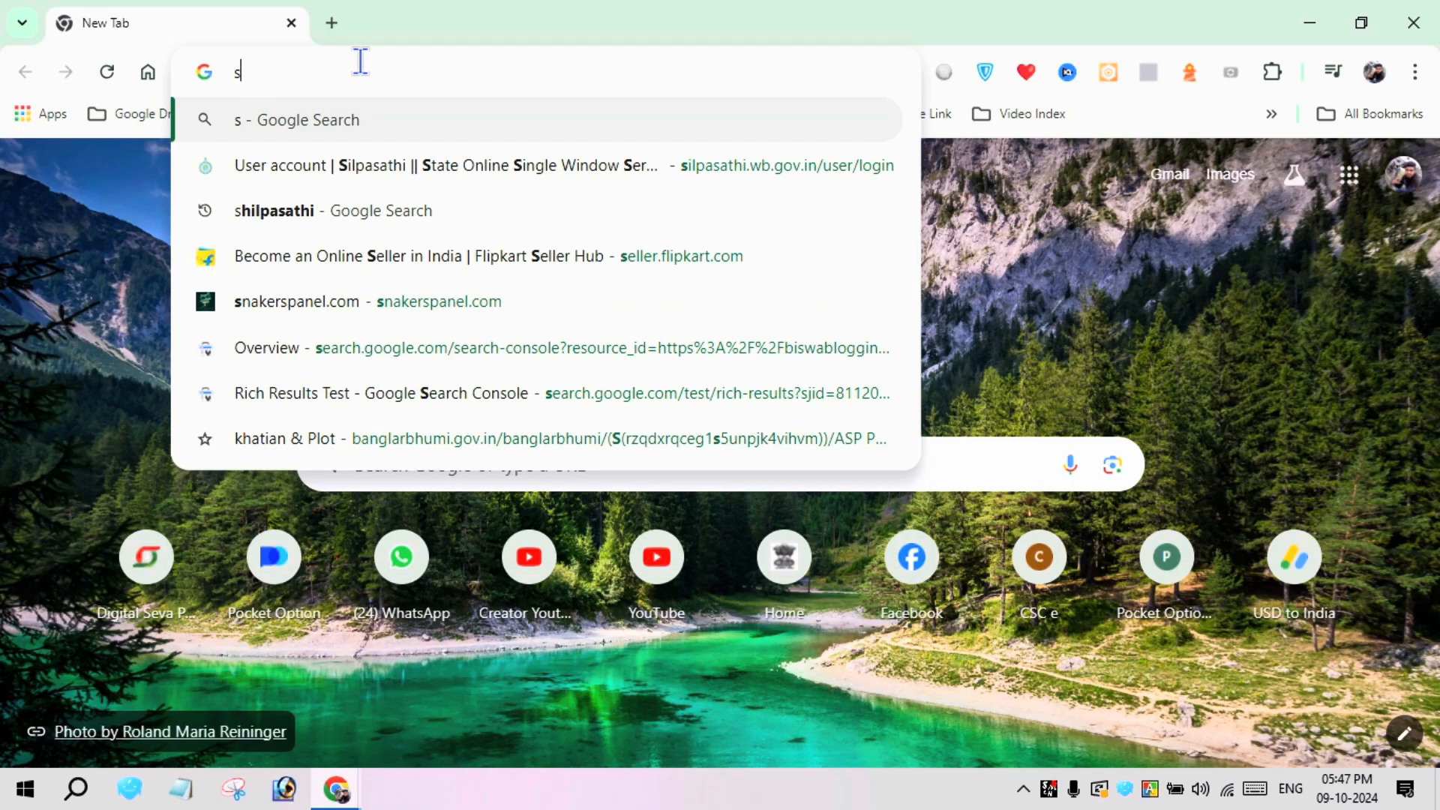
{"action": "type", "text": "ilpasathi"}
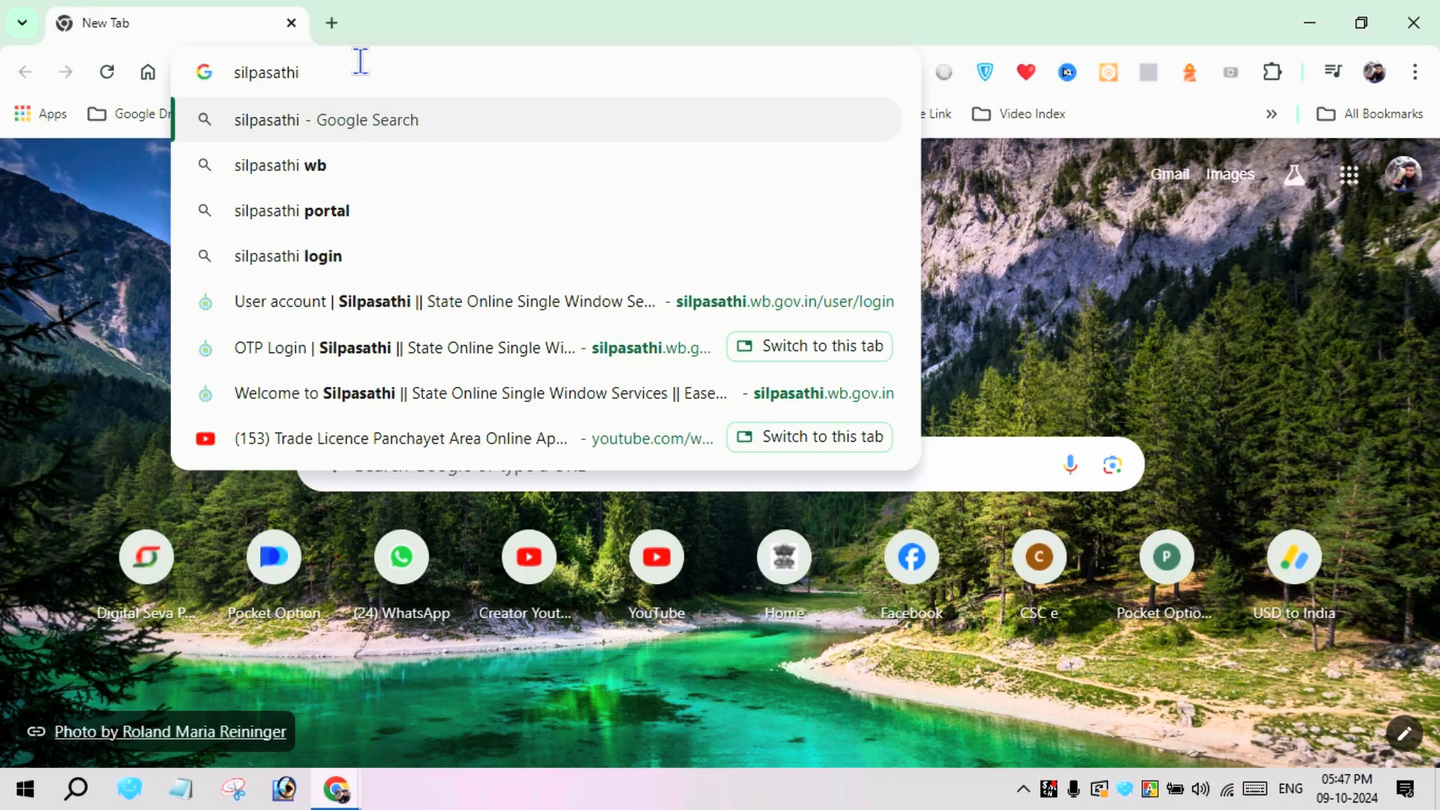
{"action": "key", "text": "Return"}
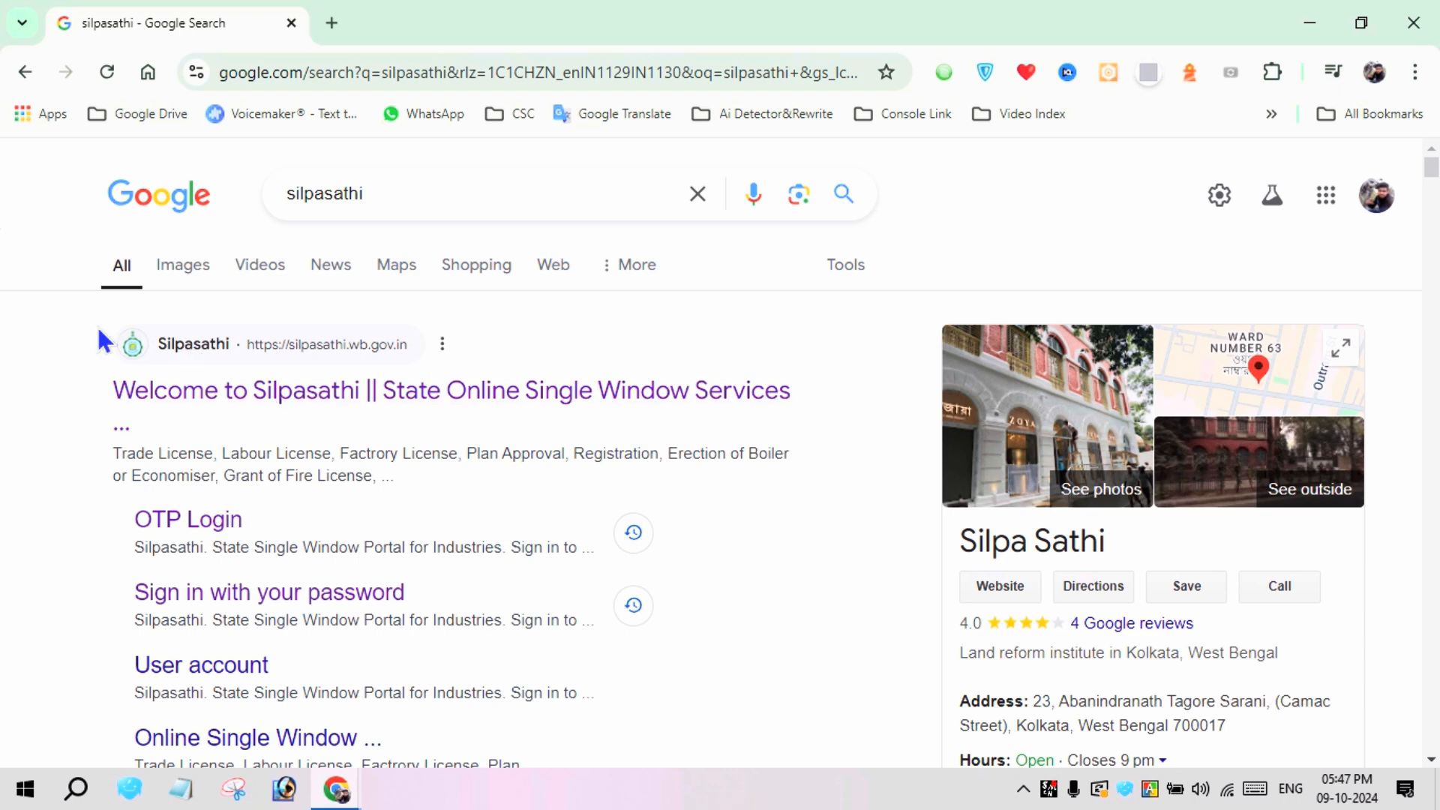
{"action": "left_click", "coordinate": [537, 409]}
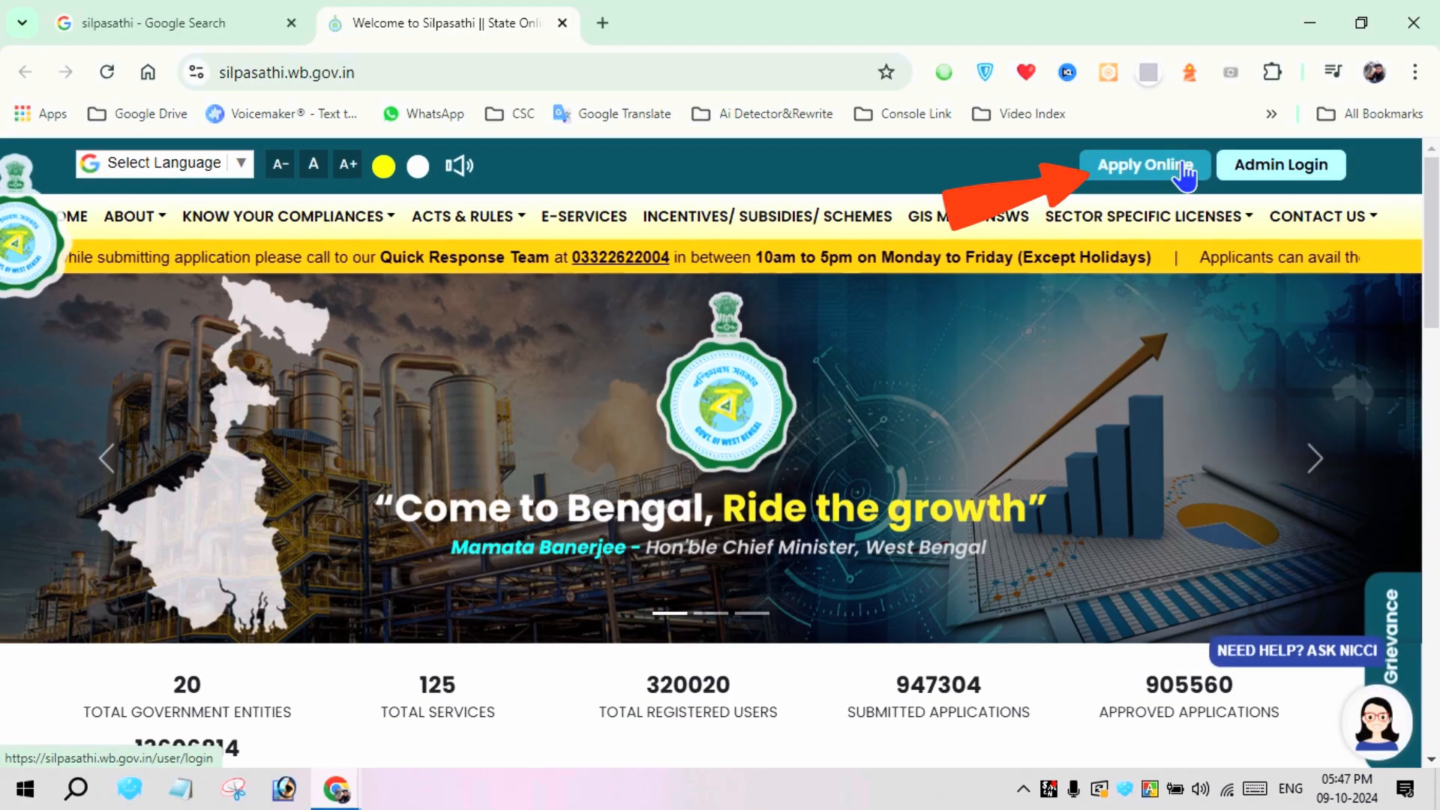
Start creating a new online applicant account and declare the entity as MSME Sector(UDYAM)
{"action": "left_click", "coordinate": [1182, 171]}
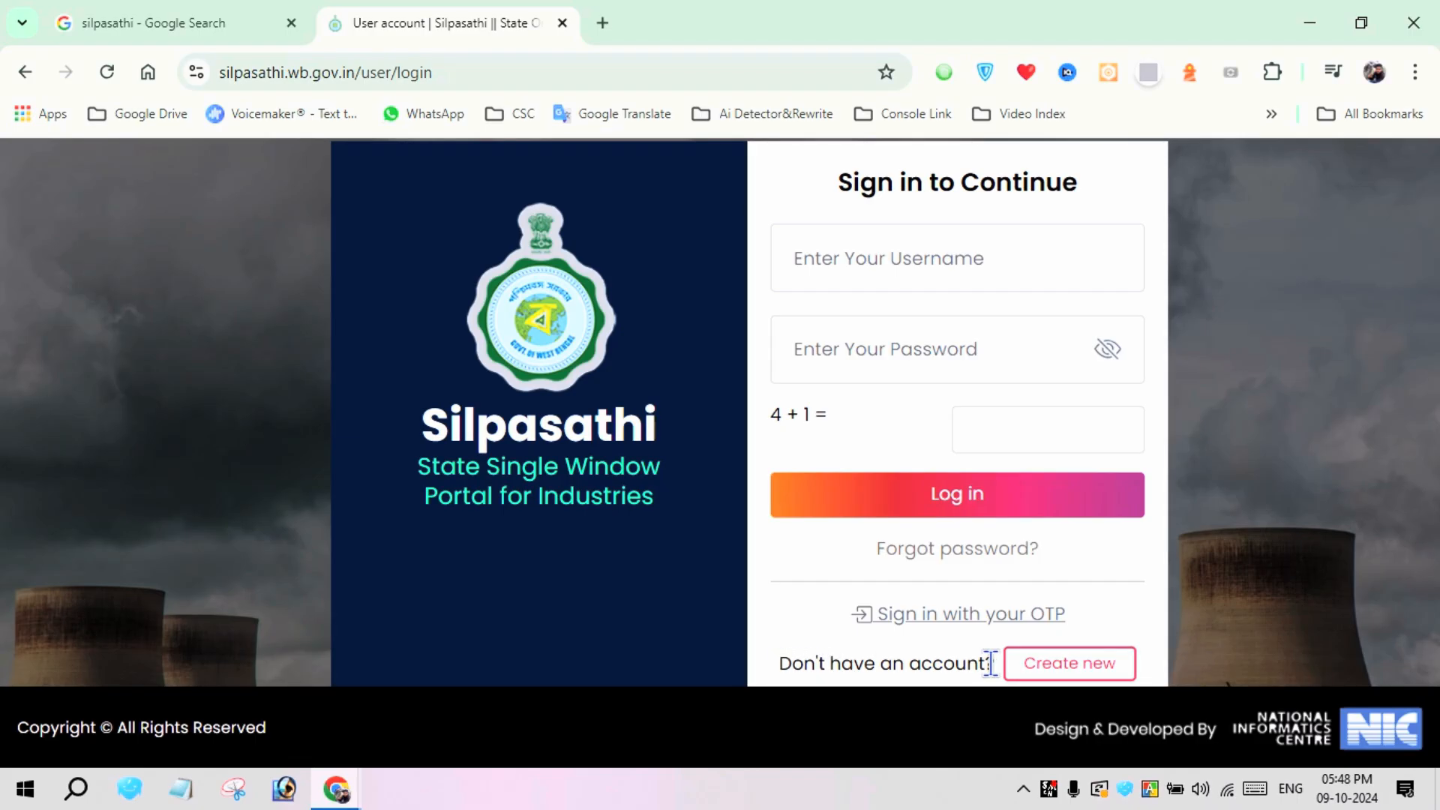
{"action": "left_click", "coordinate": [1085, 669]}
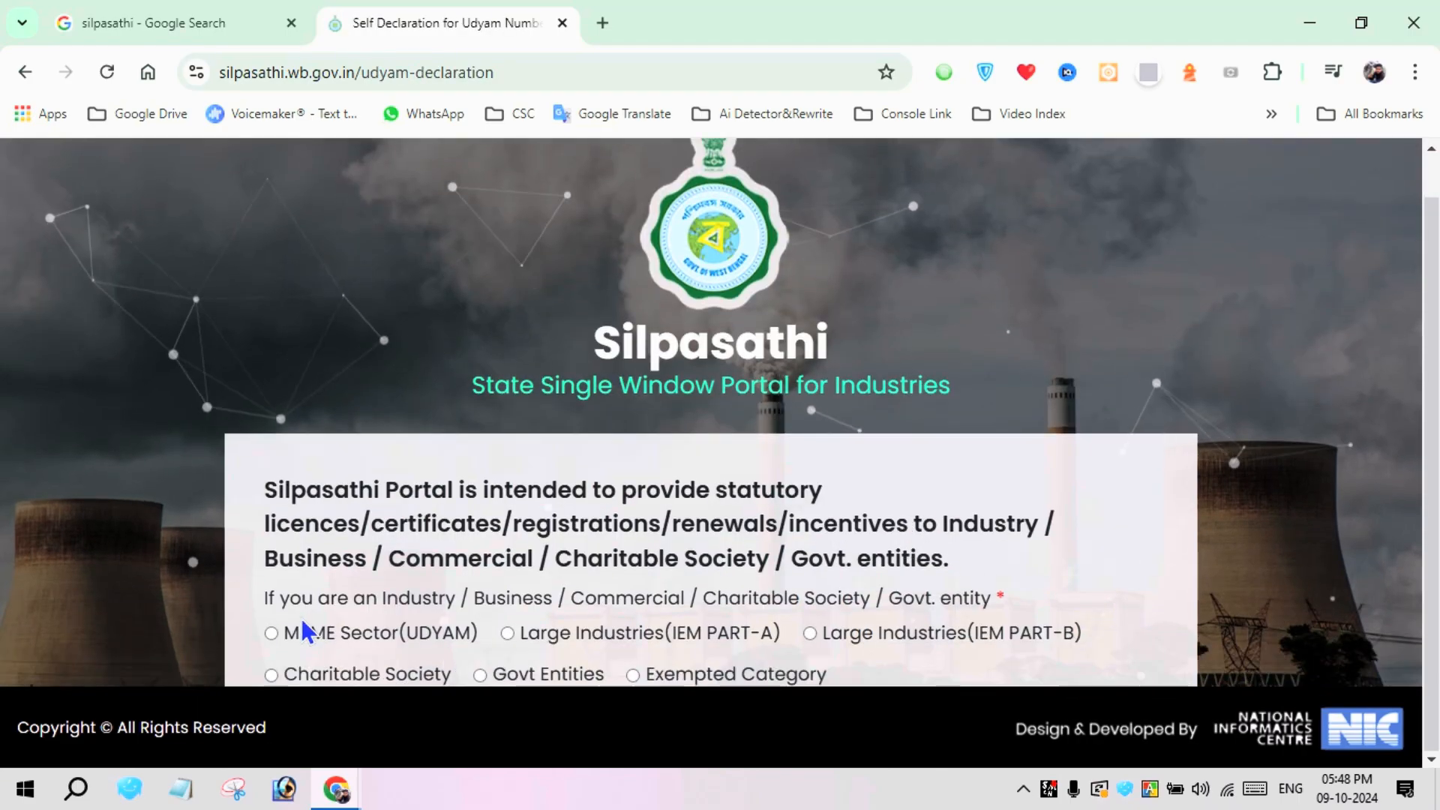
{"action": "left_click", "coordinate": [271, 632]}
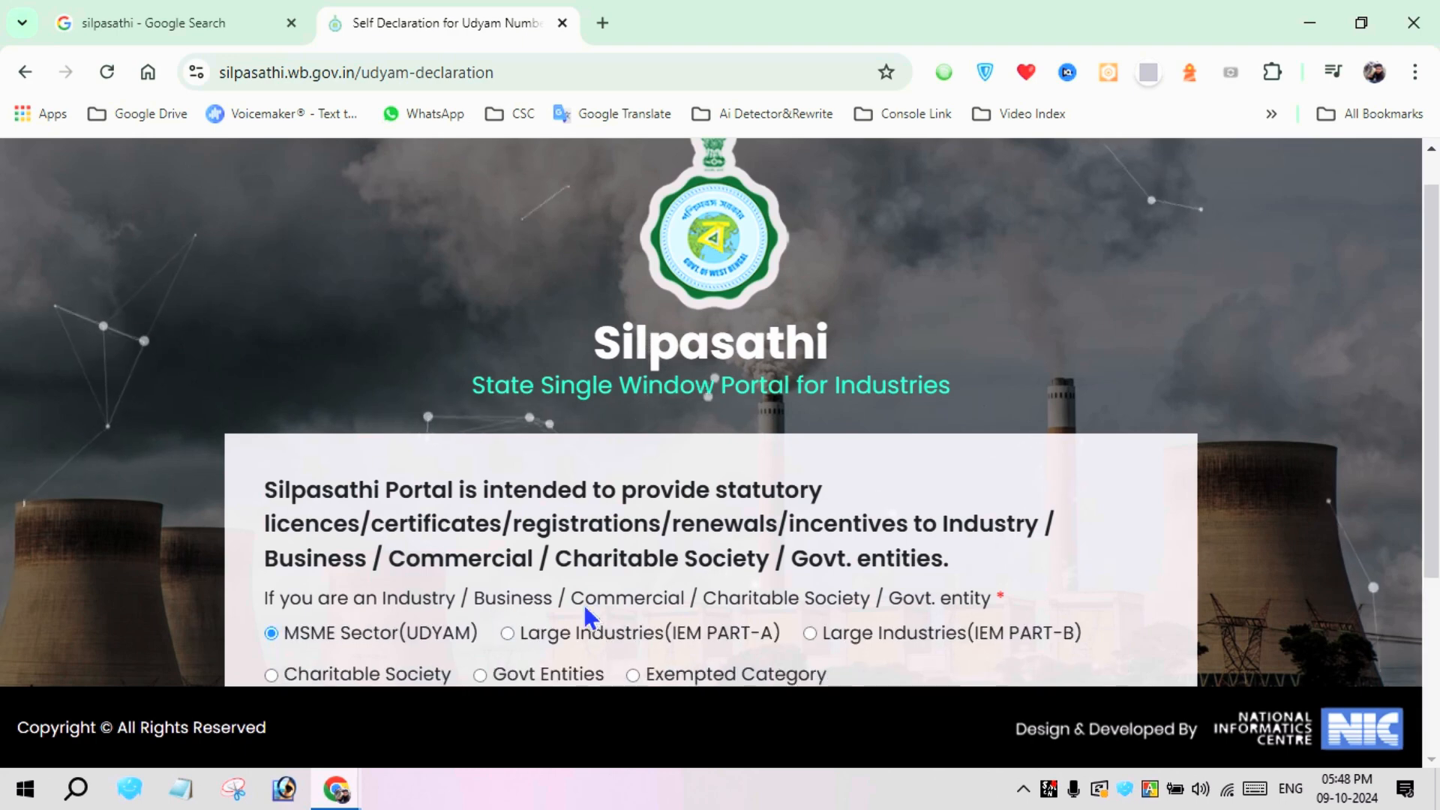
{"action": "scroll", "coordinate": [1214, 540], "scroll_direction": "down", "scroll_amount": 3}
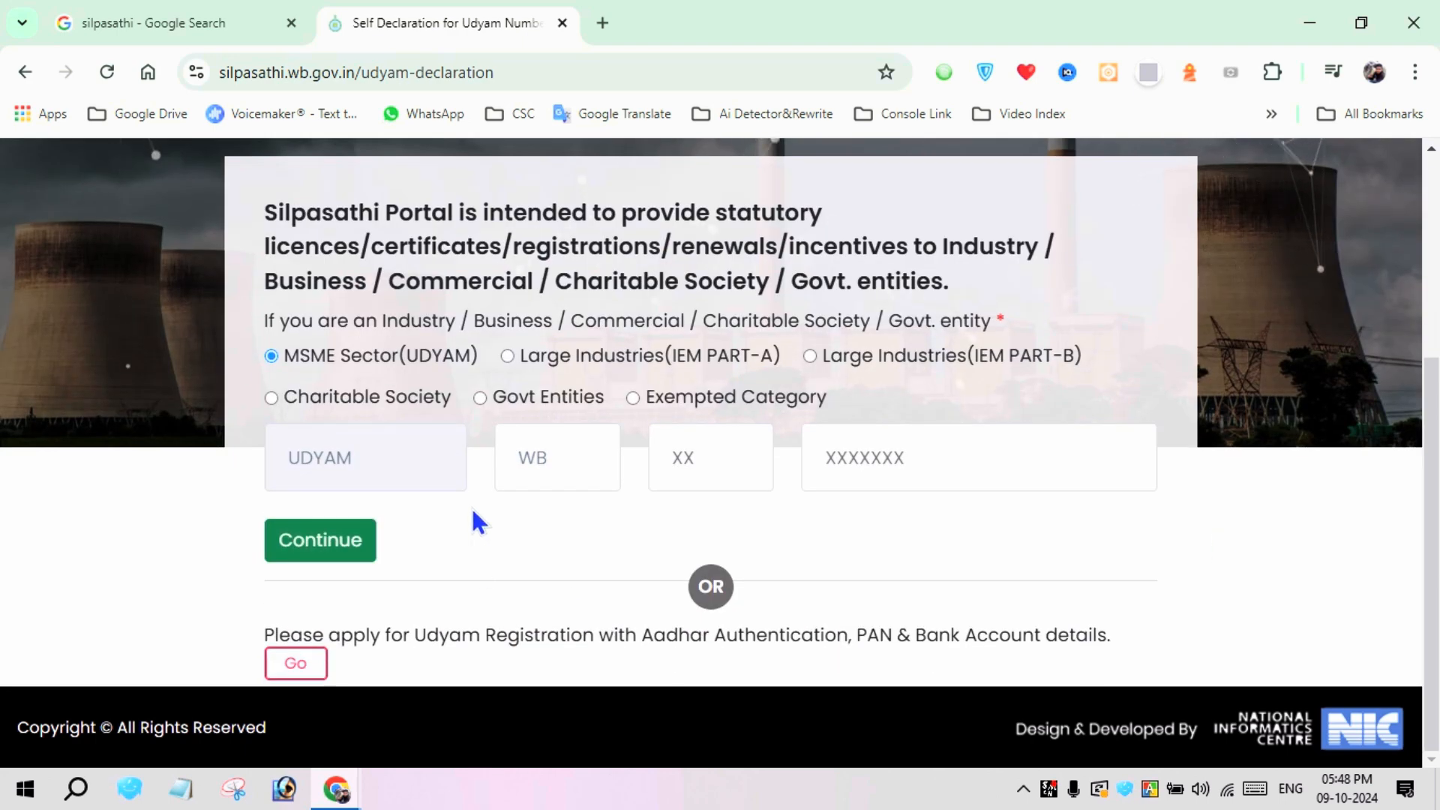
Leave the Udyam number blank and proceed to the Udyam Registration that uses Aadhar Authentication, PAN & Bank Account details
{"action": "left_click", "coordinate": [868, 465]}
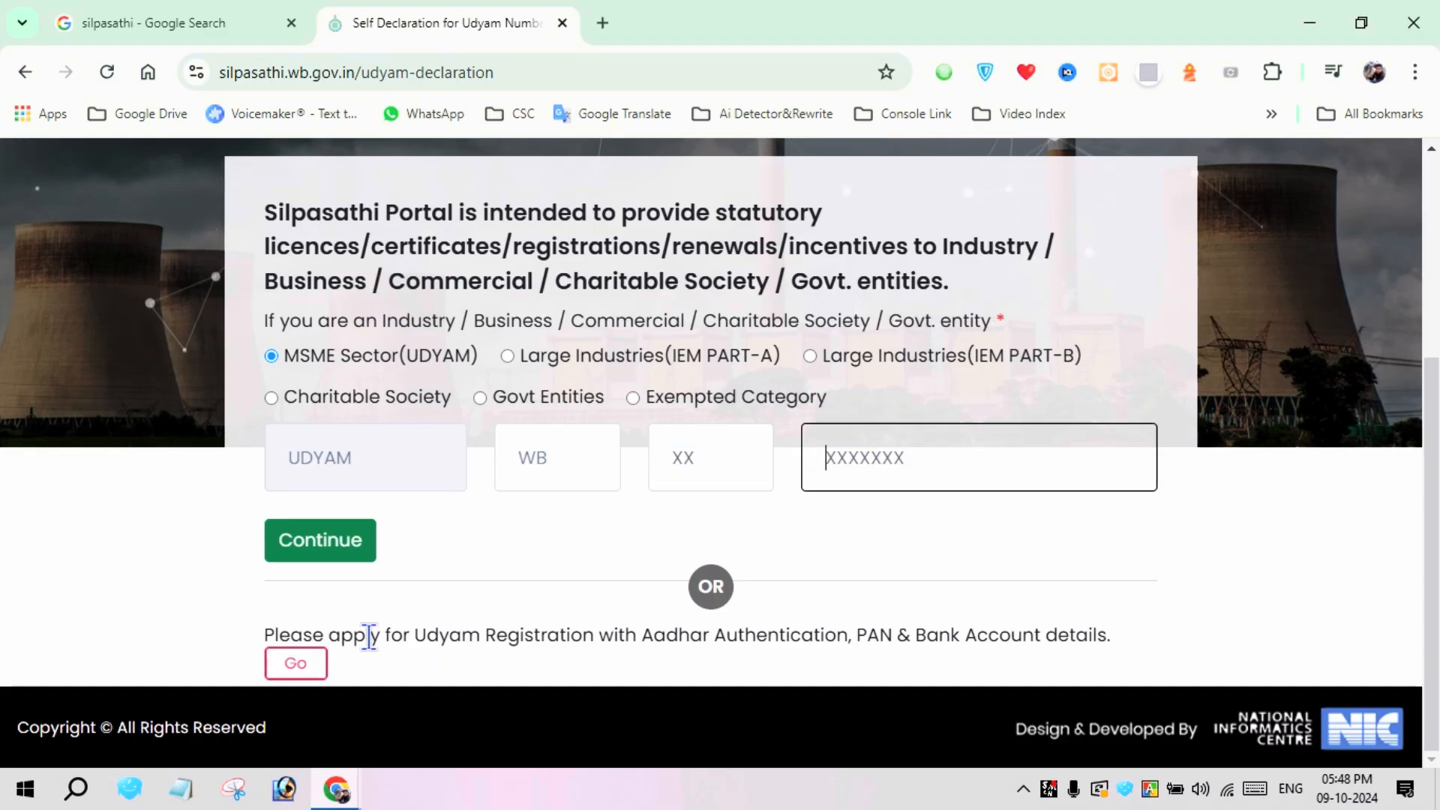
{"action": "mouse_move", "coordinate": [264, 635]}
{"action": "left_mouse_down"}
{"action": "mouse_move", "coordinate": [932, 643]}
{"action": "mouse_move", "coordinate": [1100, 671]}
{"action": "left_mouse_up"}
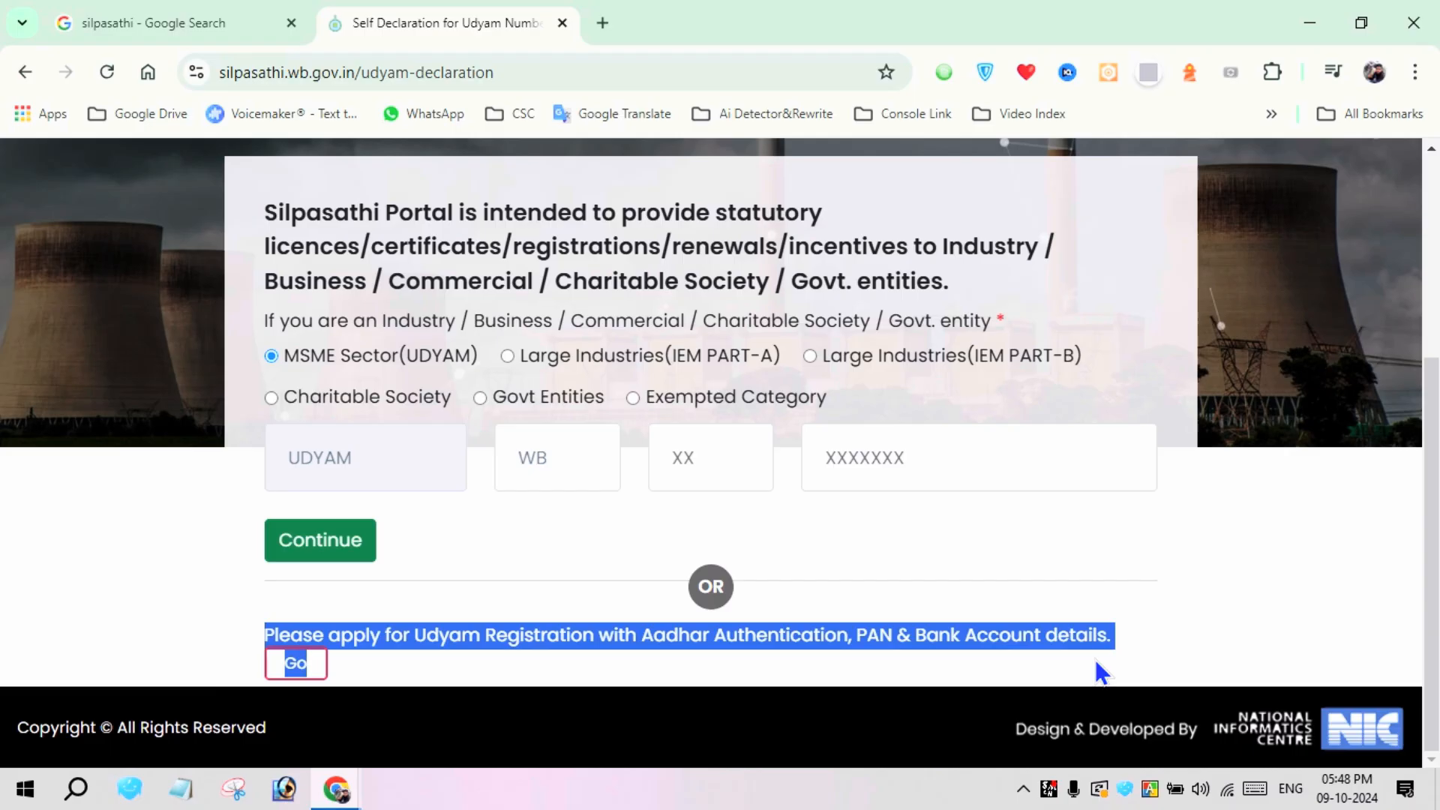
{"action": "left_click", "coordinate": [1102, 669]}
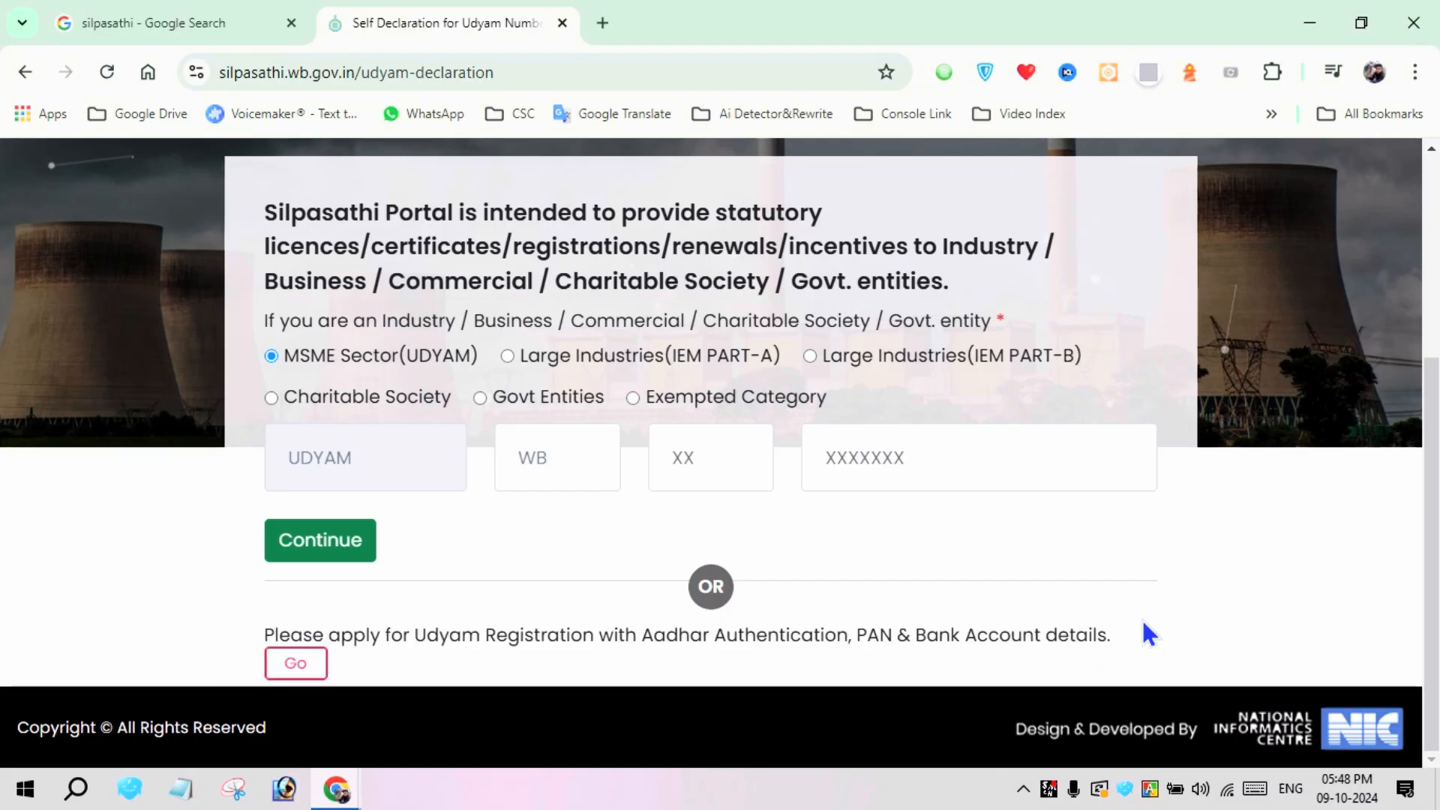
{"action": "left_click", "coordinate": [300, 667]}
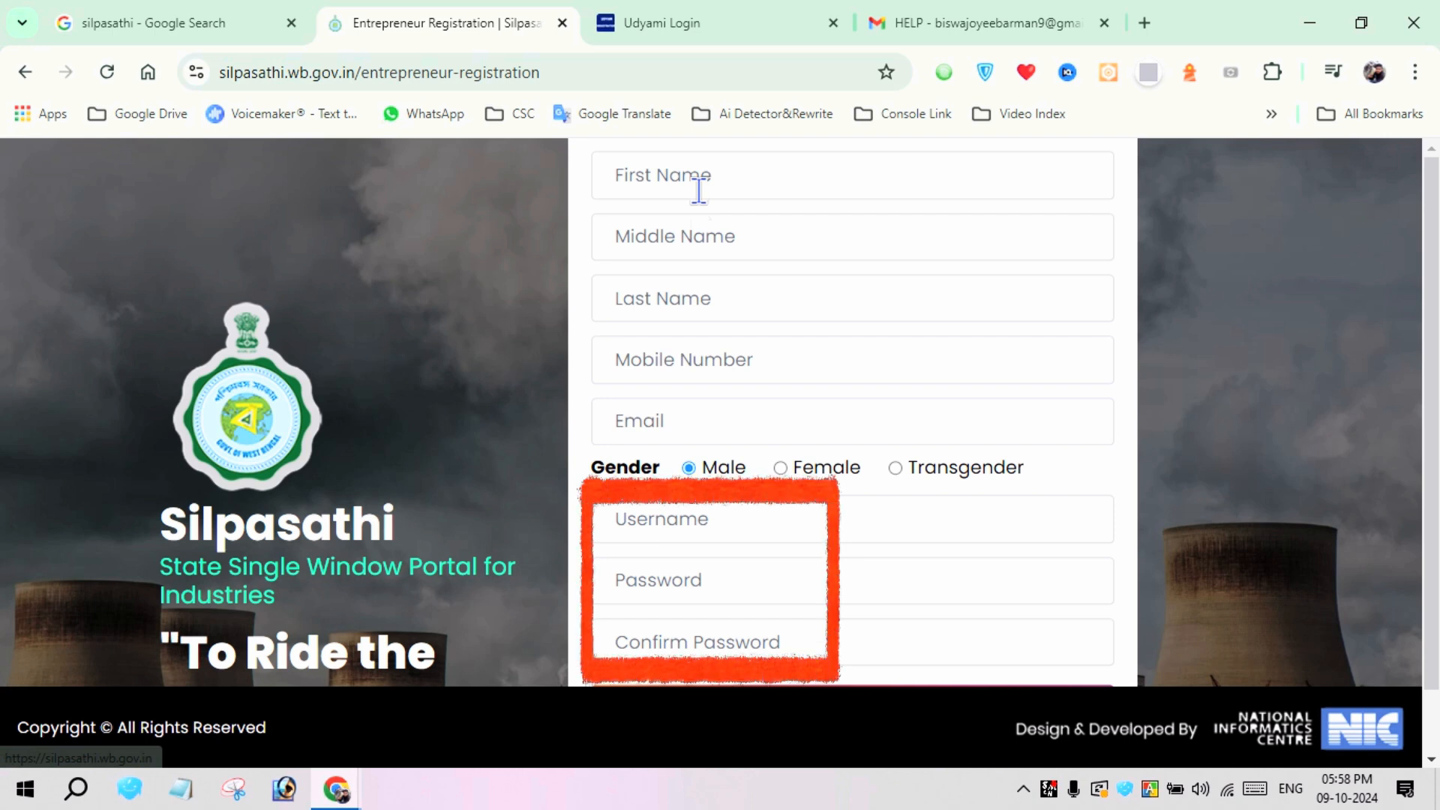
Fill the entrepreneur registration form with the saved first name, last name, mobile number and email
{"action": "left_click", "coordinate": [698, 191]}
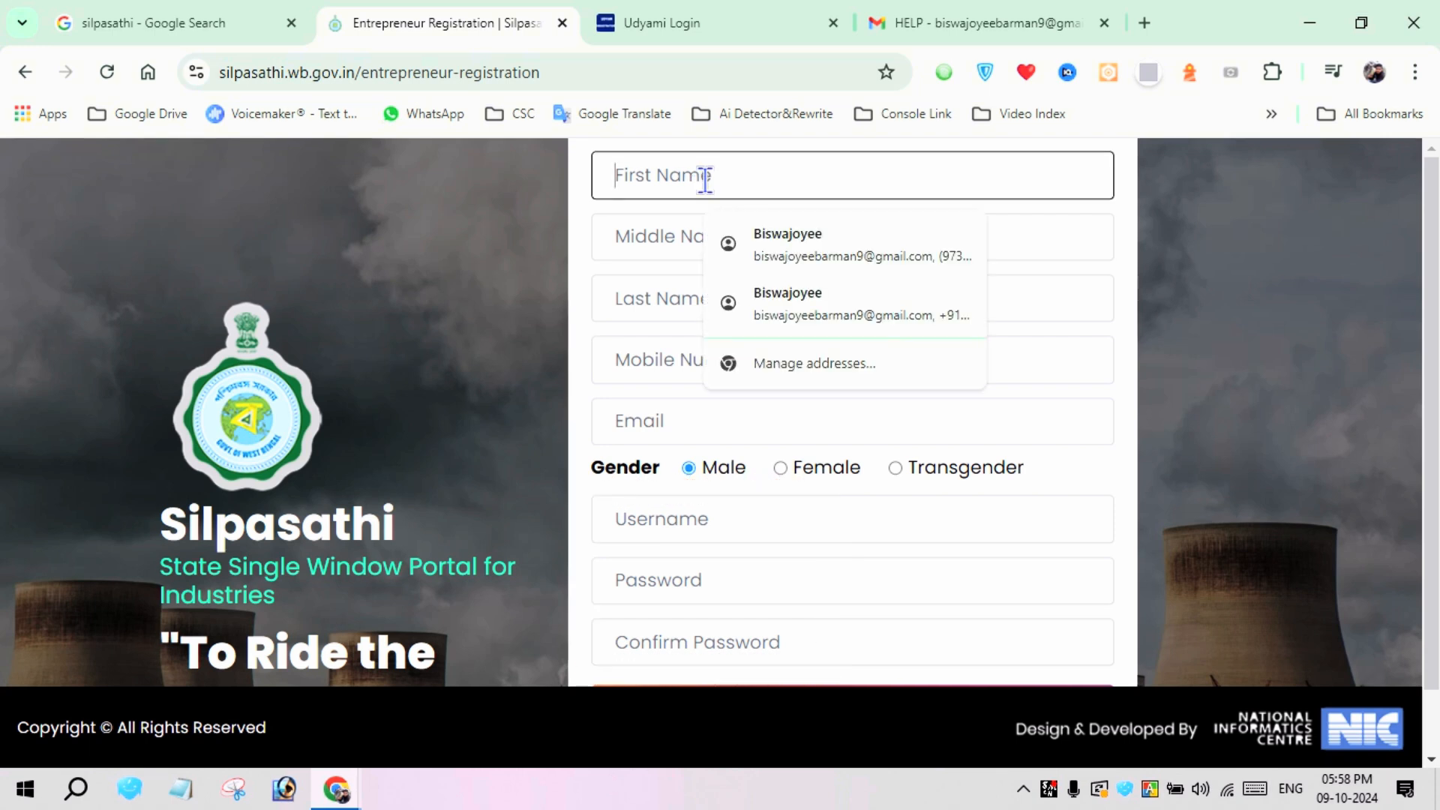
{"action": "left_click", "coordinate": [750, 238]}
{"action": "scroll", "coordinate": [884, 346], "scroll_direction": "down", "scroll_amount": 1}
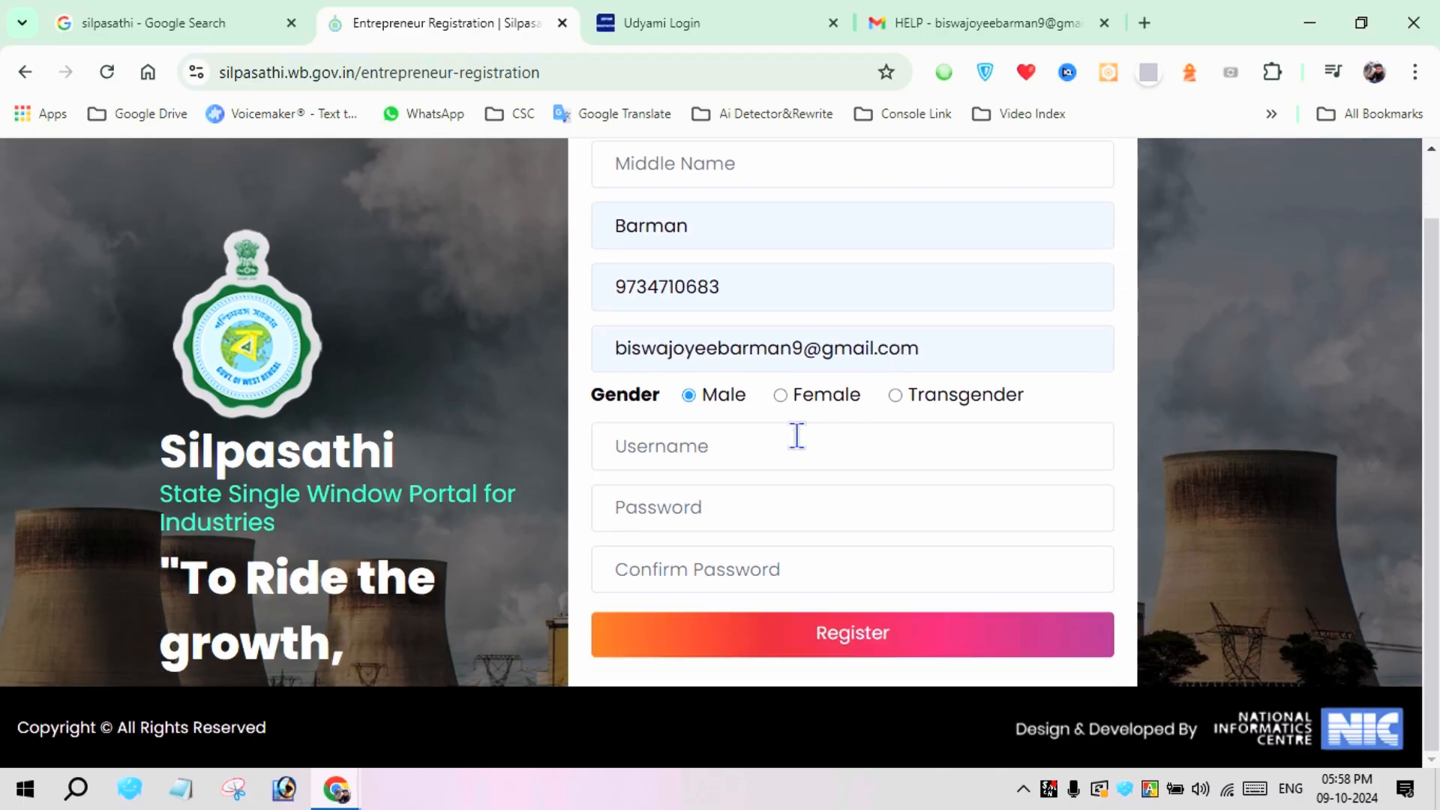
Enter the account username, password and password confirmation, and submit the entrepreneur registration
{"action": "left_click", "coordinate": [711, 446]}
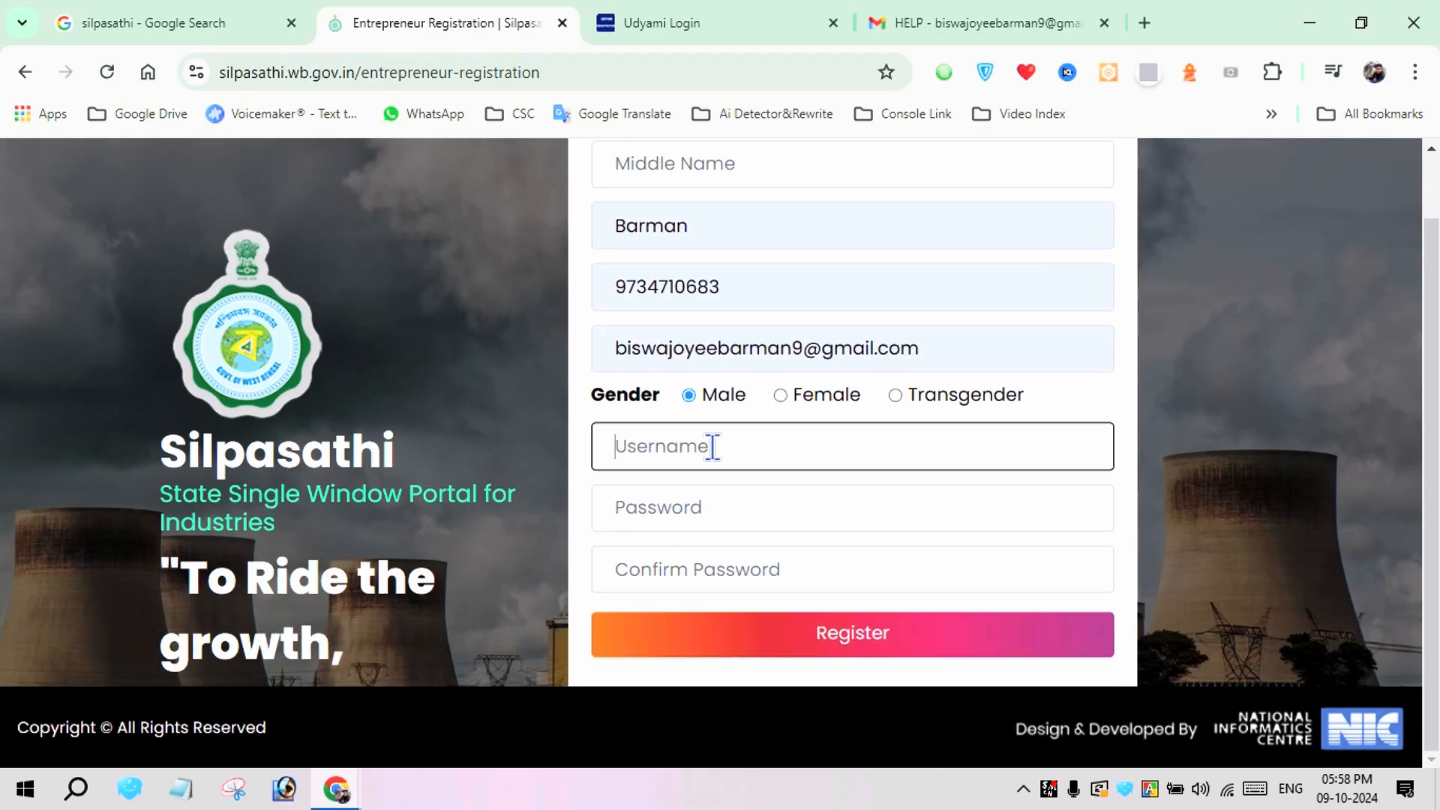
{"action": "type", "text": "Bis"}
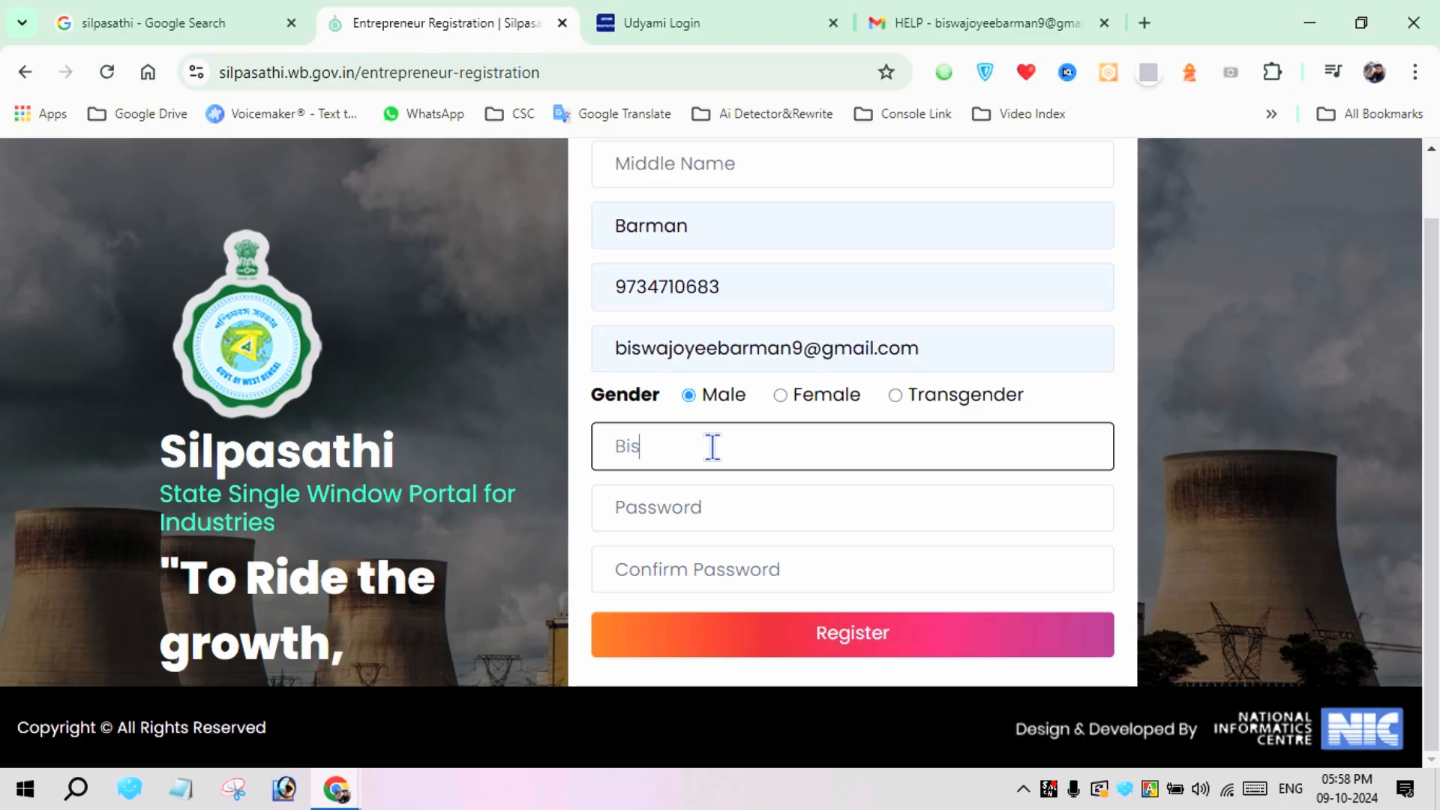
{"action": "type", "text": "wajoyee"}
{"action": "key", "text": "Tab"}
{"action": "type", "text": "•••"}
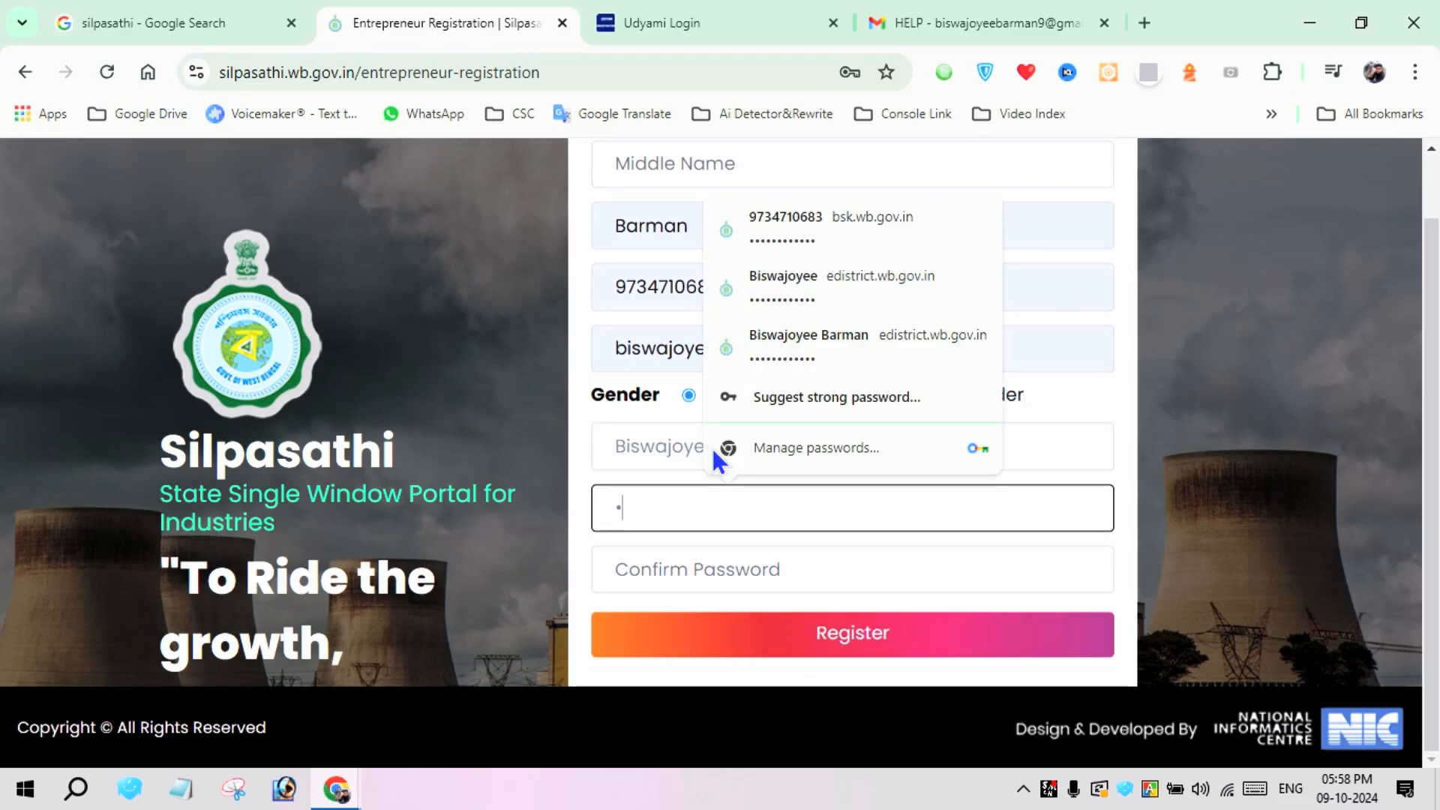
{"action": "type", "text": "••••••••"}
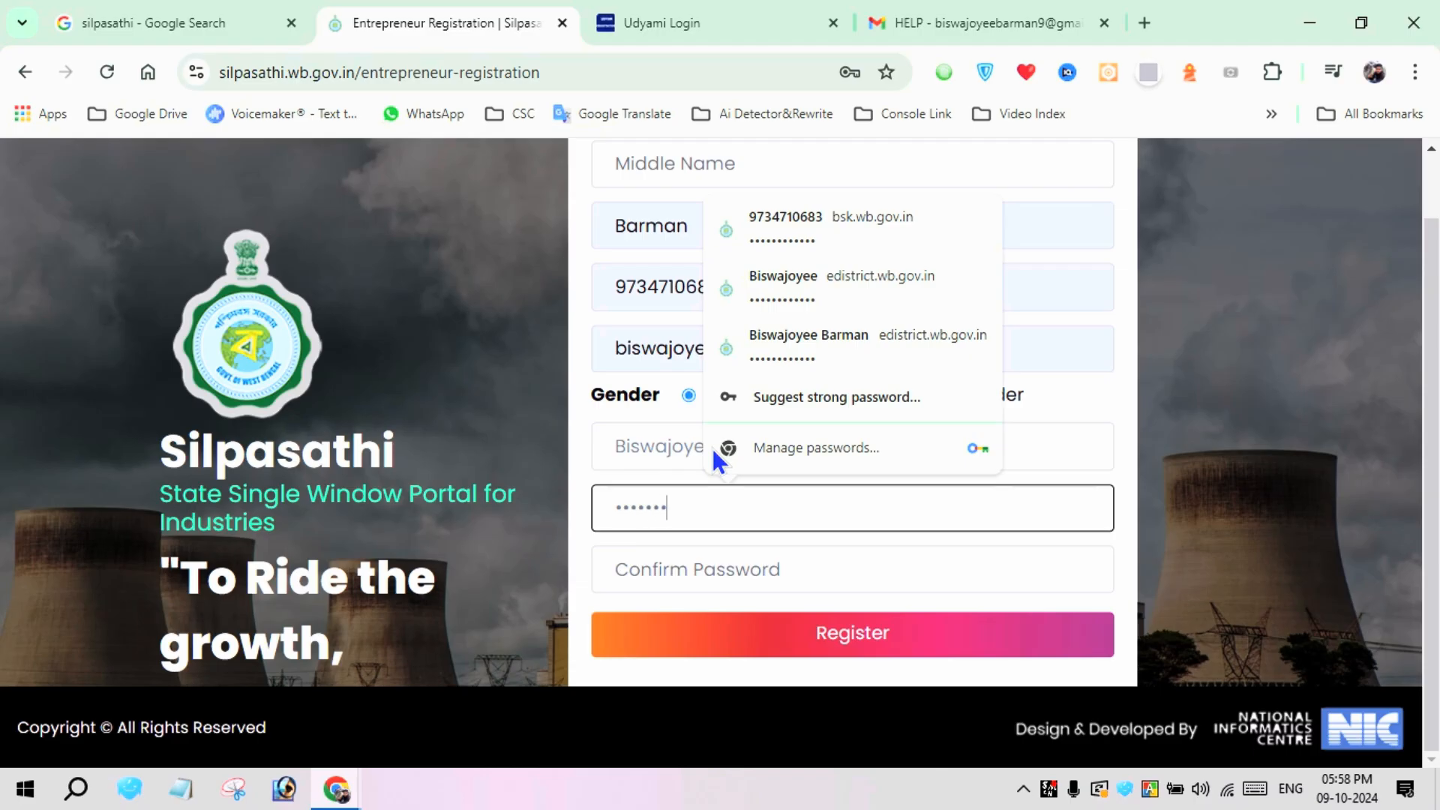
{"action": "type", "text": "•"}
{"action": "key", "text": "Tab"}
{"action": "type", "text": "•••••"}
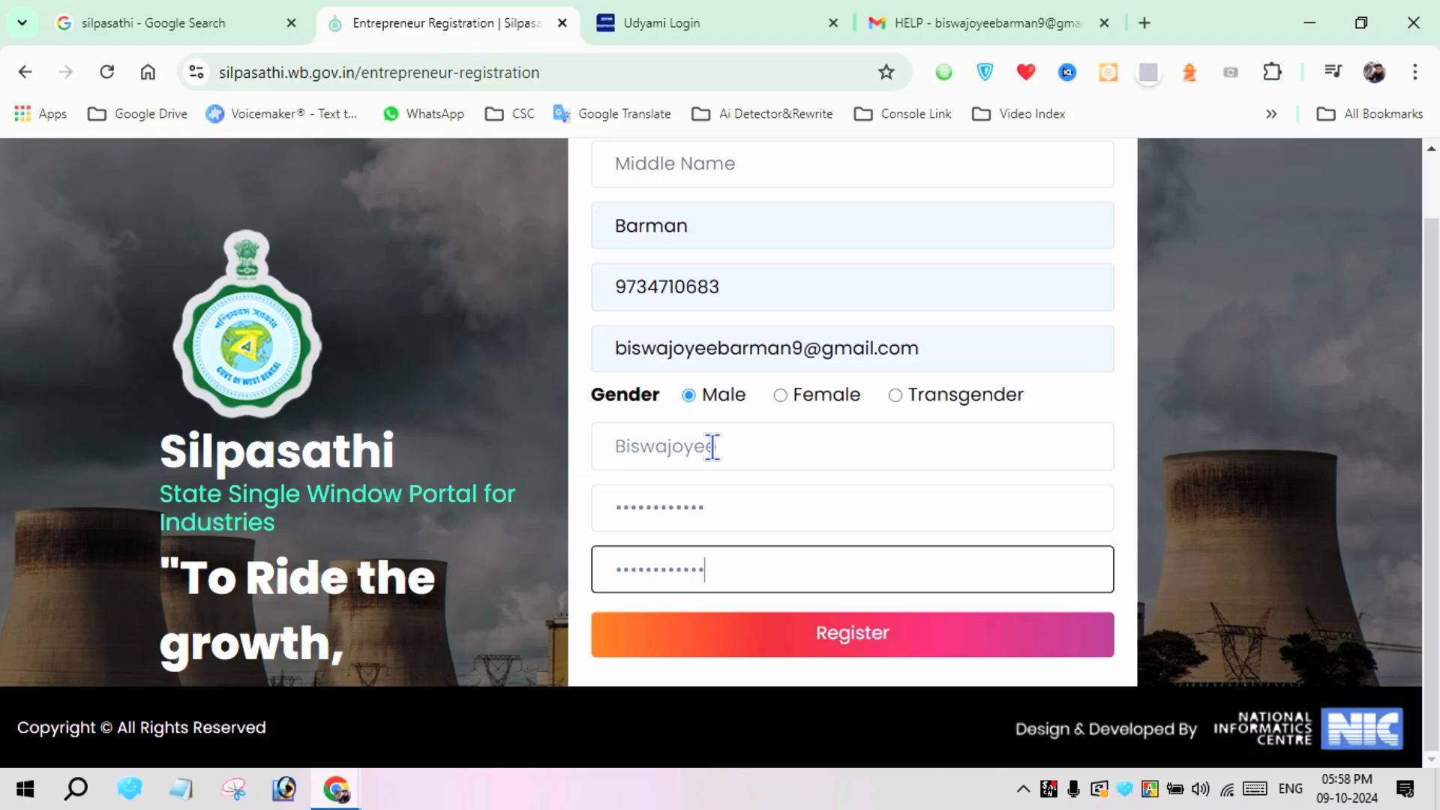
{"action": "left_click", "coordinate": [917, 634]}
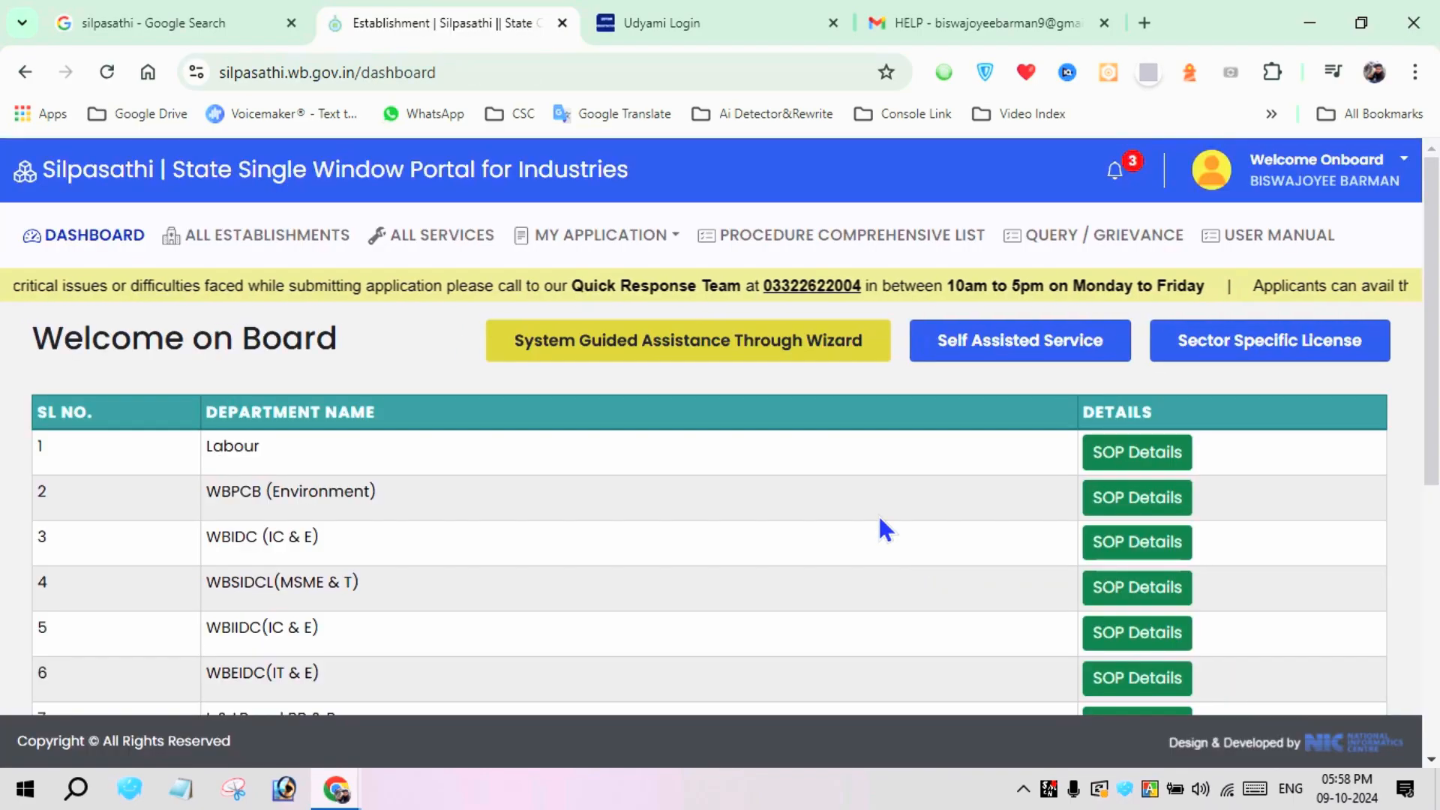
Switch to Gmail, go back to the inbox and delete the Aadhaar authentication message
{"action": "left_click", "coordinate": [998, 19]}
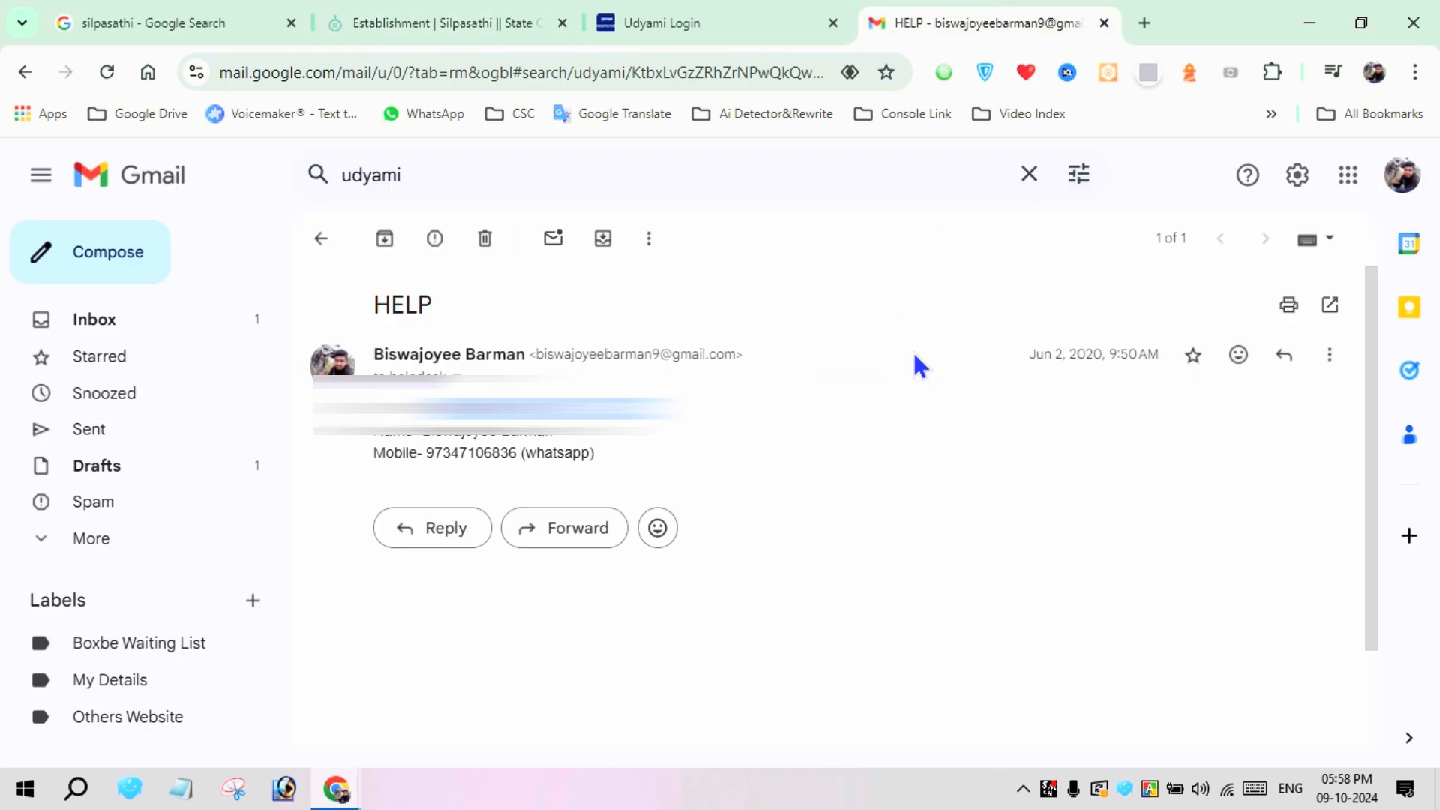
{"action": "scroll", "coordinate": [634, 406], "scroll_direction": "down", "scroll_amount": 2}
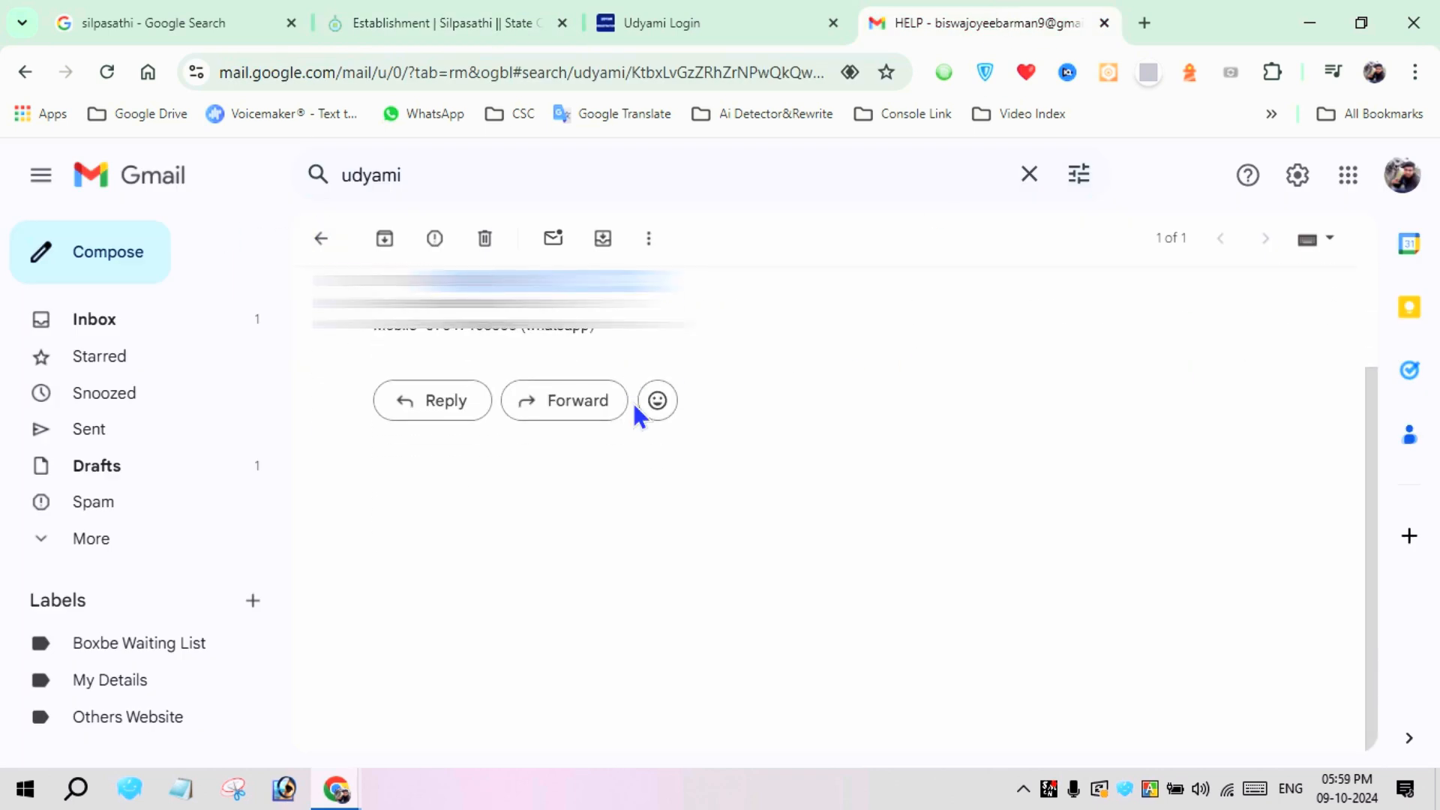
{"action": "scroll", "coordinate": [634, 429], "scroll_direction": "up", "scroll_amount": 2}
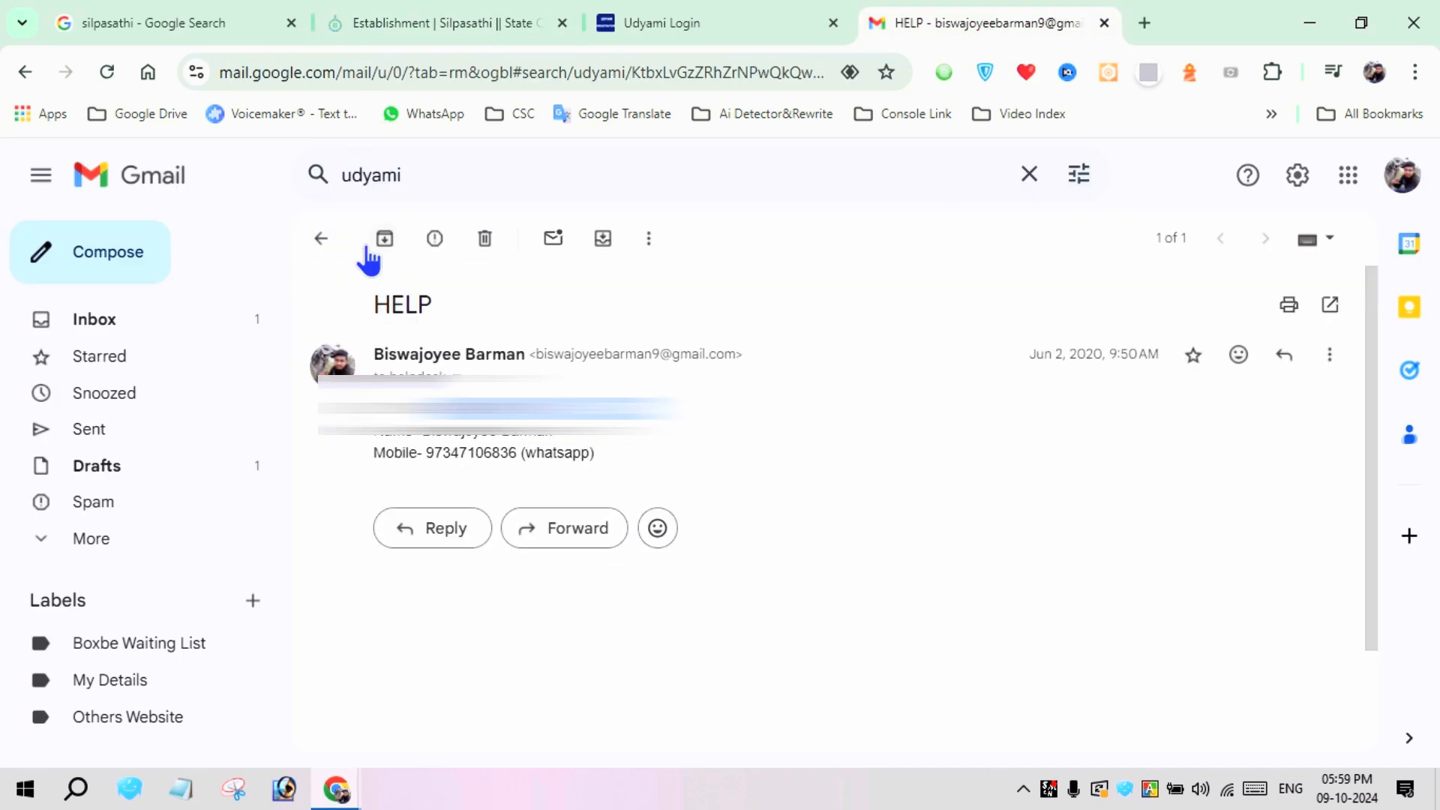
{"action": "left_click", "coordinate": [320, 242]}
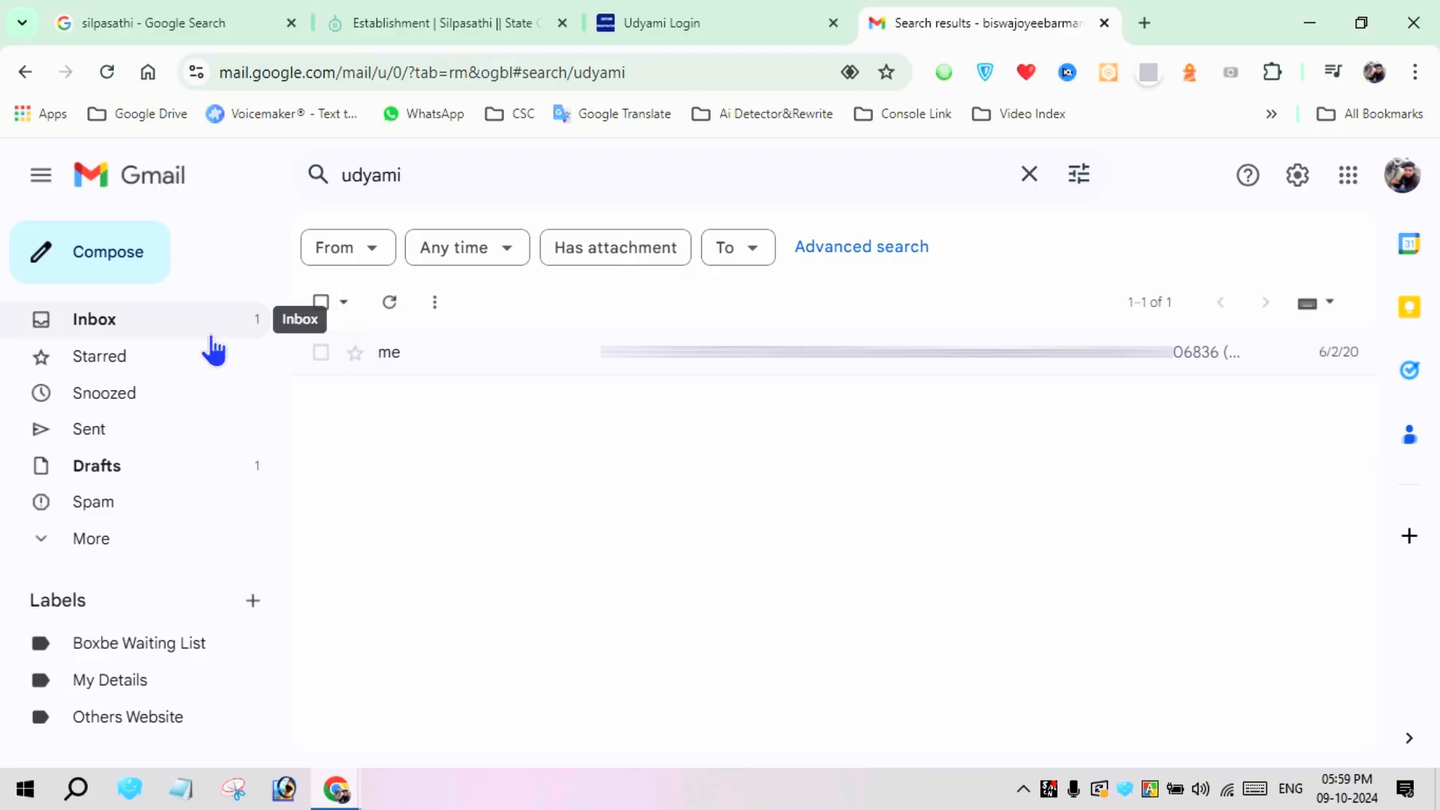
{"action": "left_click", "coordinate": [119, 333]}
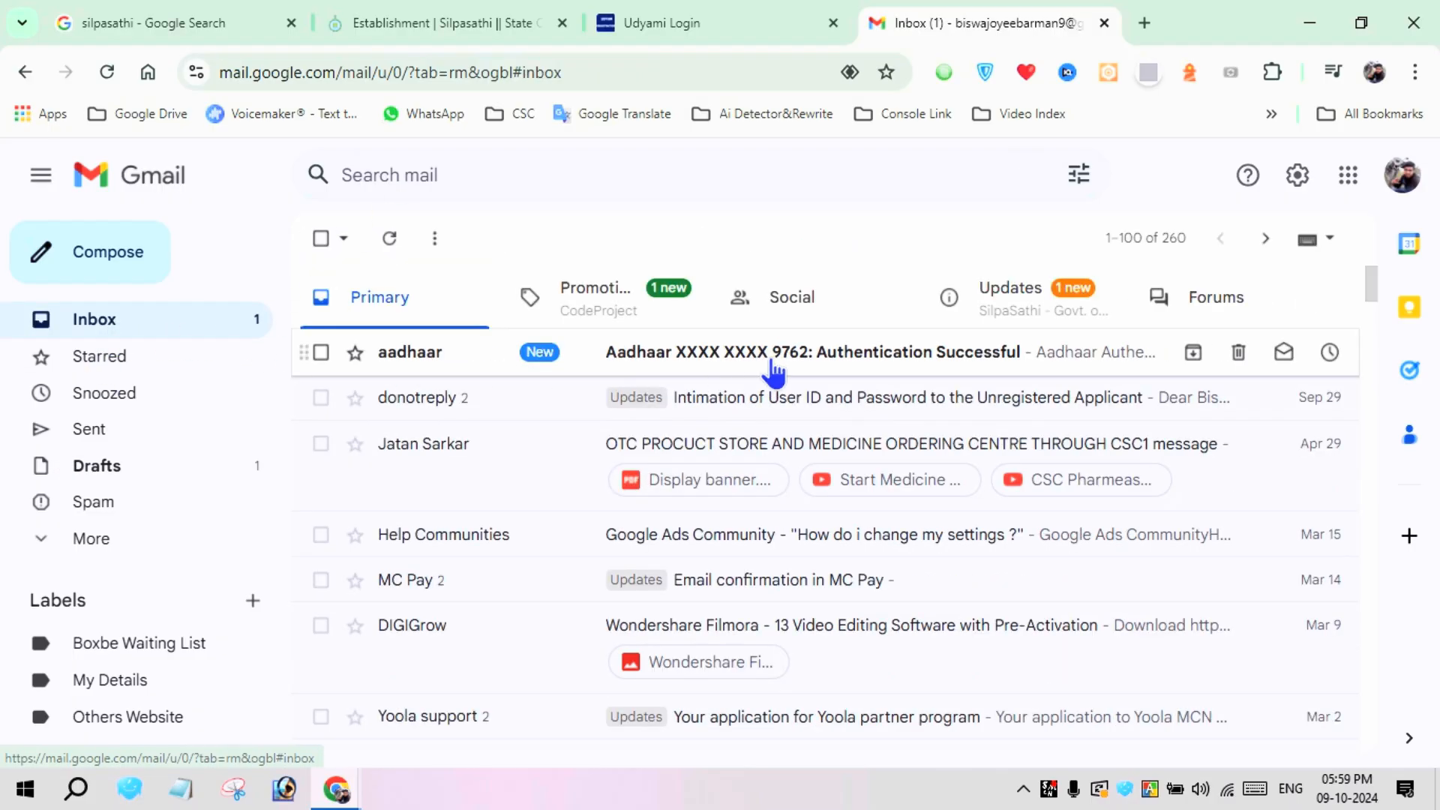
{"action": "left_click", "coordinate": [1239, 353]}
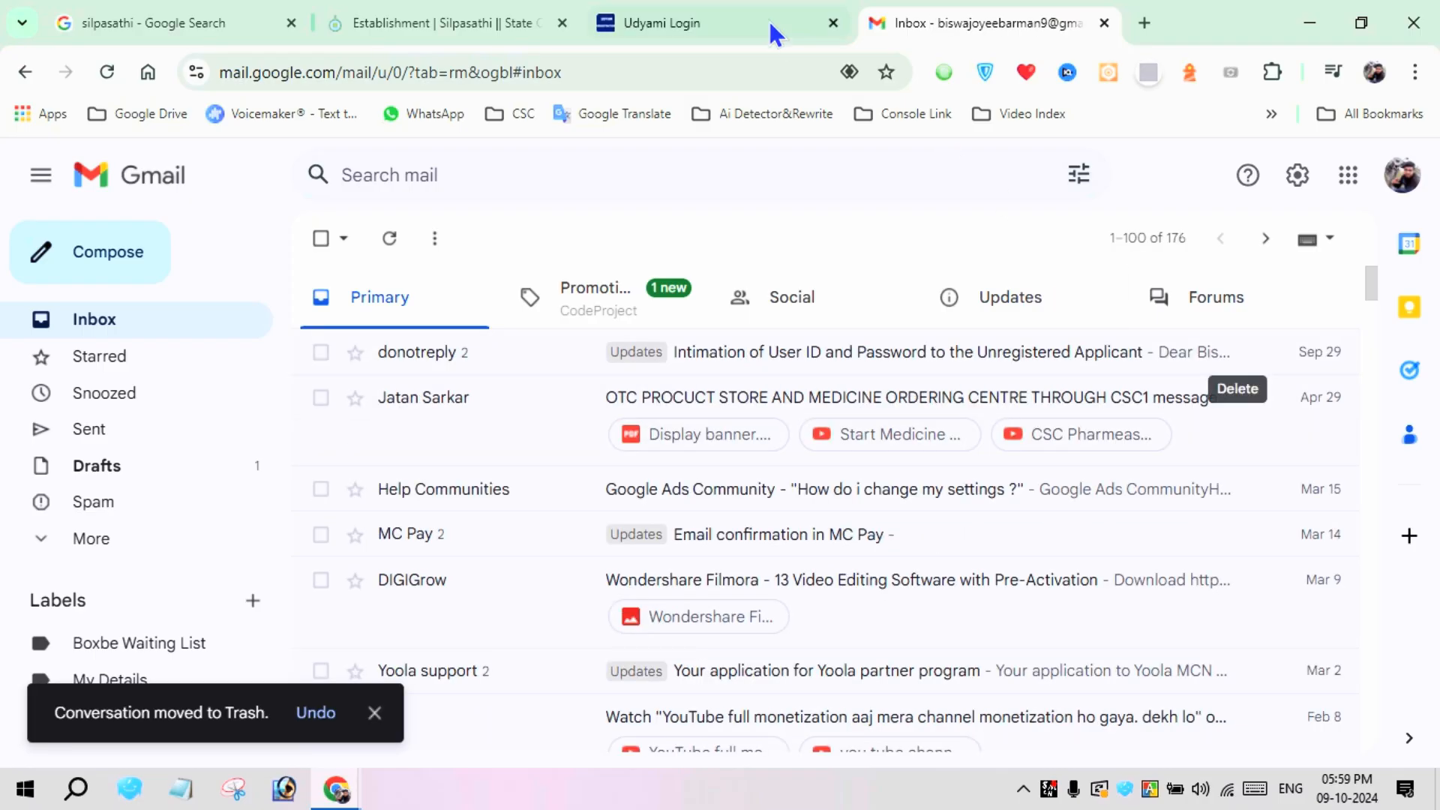
Return to the Silpasathi portal and open the list of all services
{"action": "left_click", "coordinate": [473, 20]}
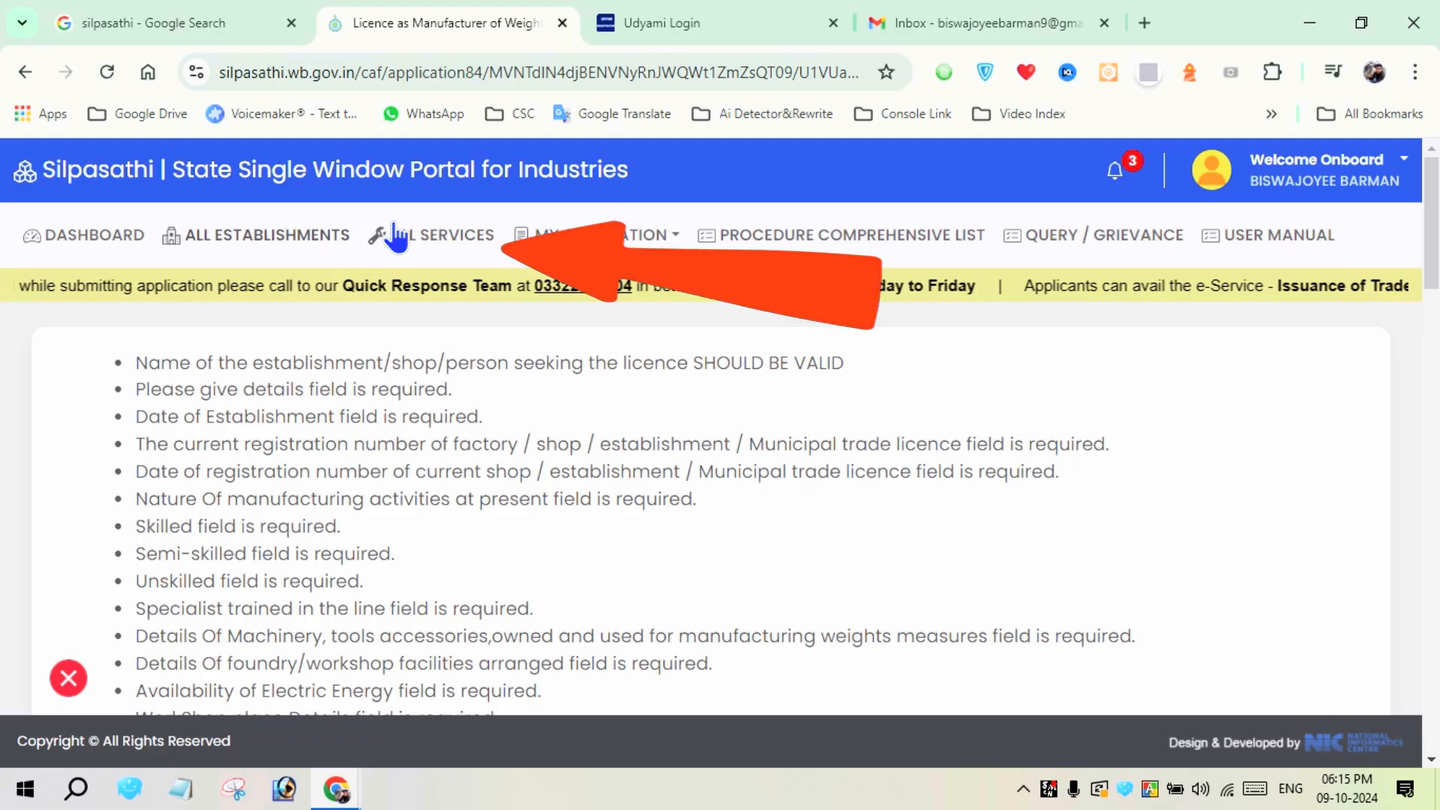
{"action": "left_click", "coordinate": [443, 235]}
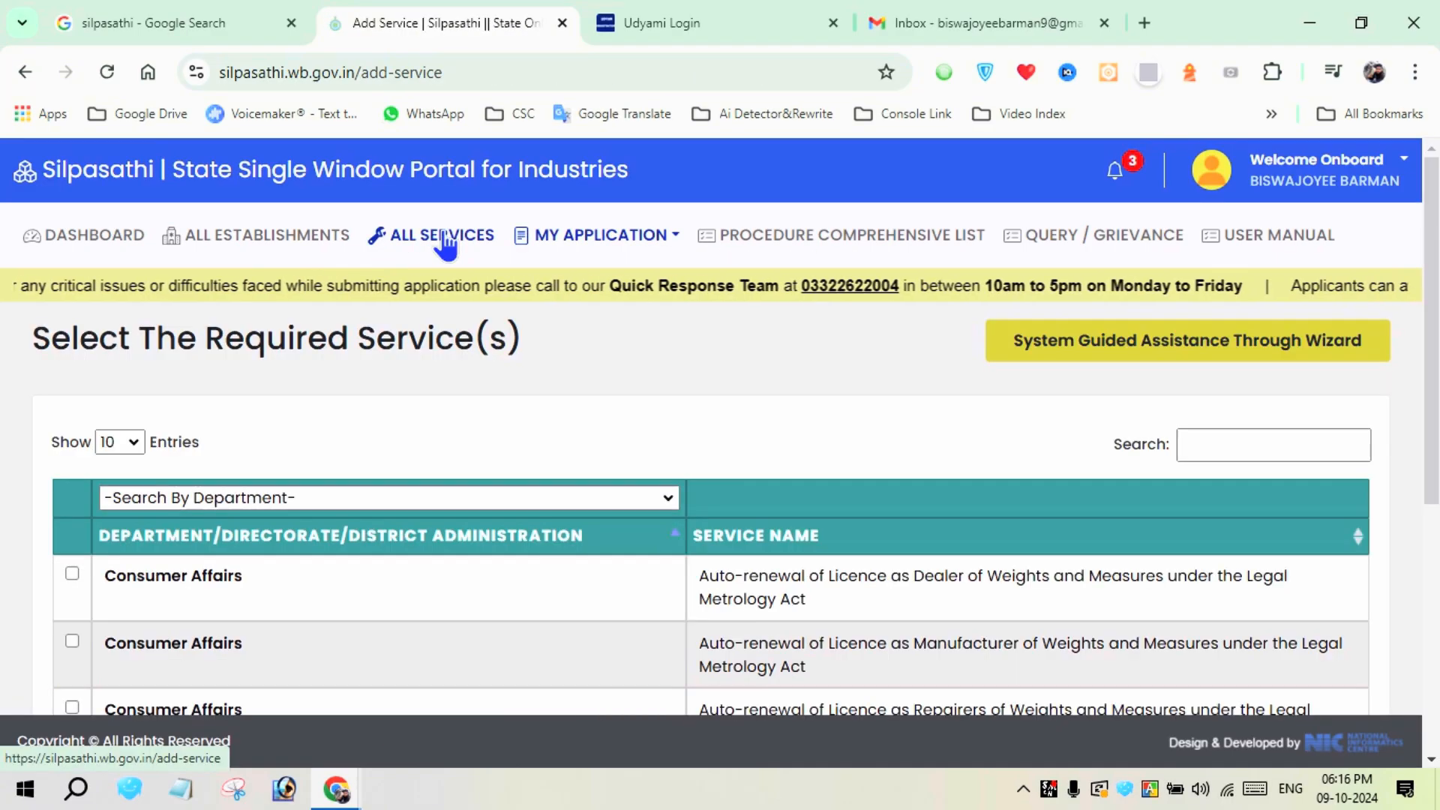
{"action": "scroll", "coordinate": [336, 438], "scroll_direction": "down", "scroll_amount": 1}
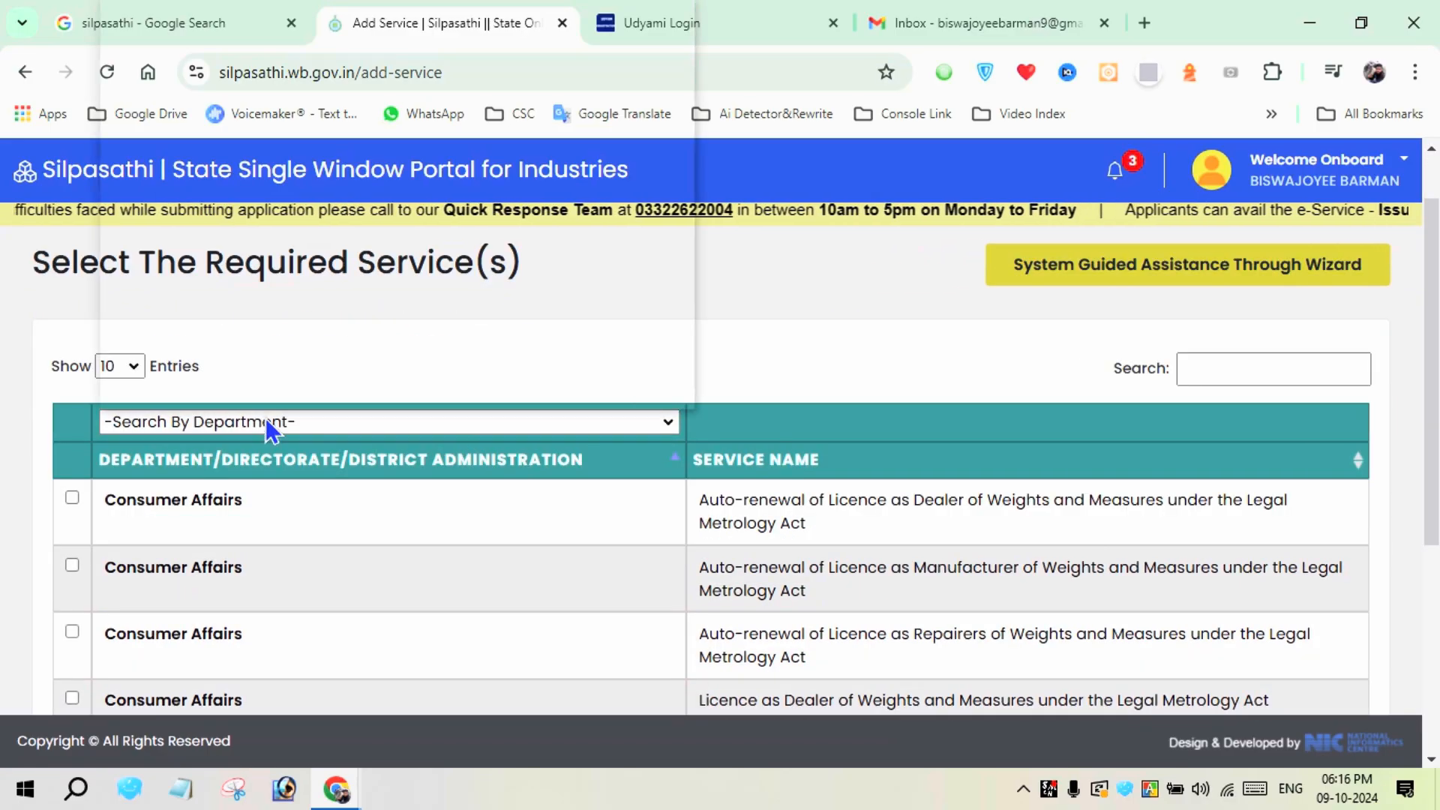
Filter the services by Panchayats & Rural Development - P & RD and create a CAF for Trade License - P & RD
{"action": "left_click", "coordinate": [265, 417]}
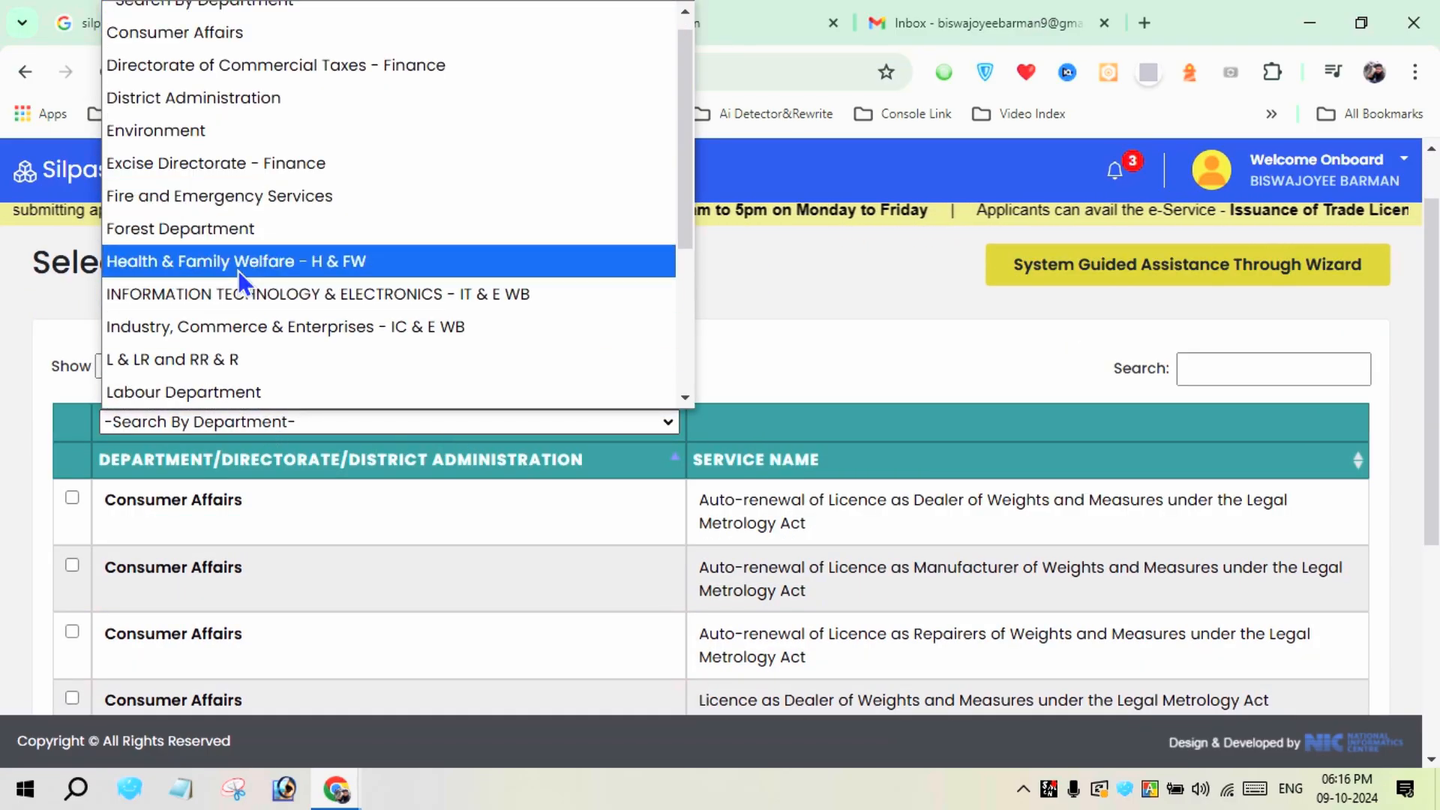
{"action": "left_click", "coordinate": [25, 424]}
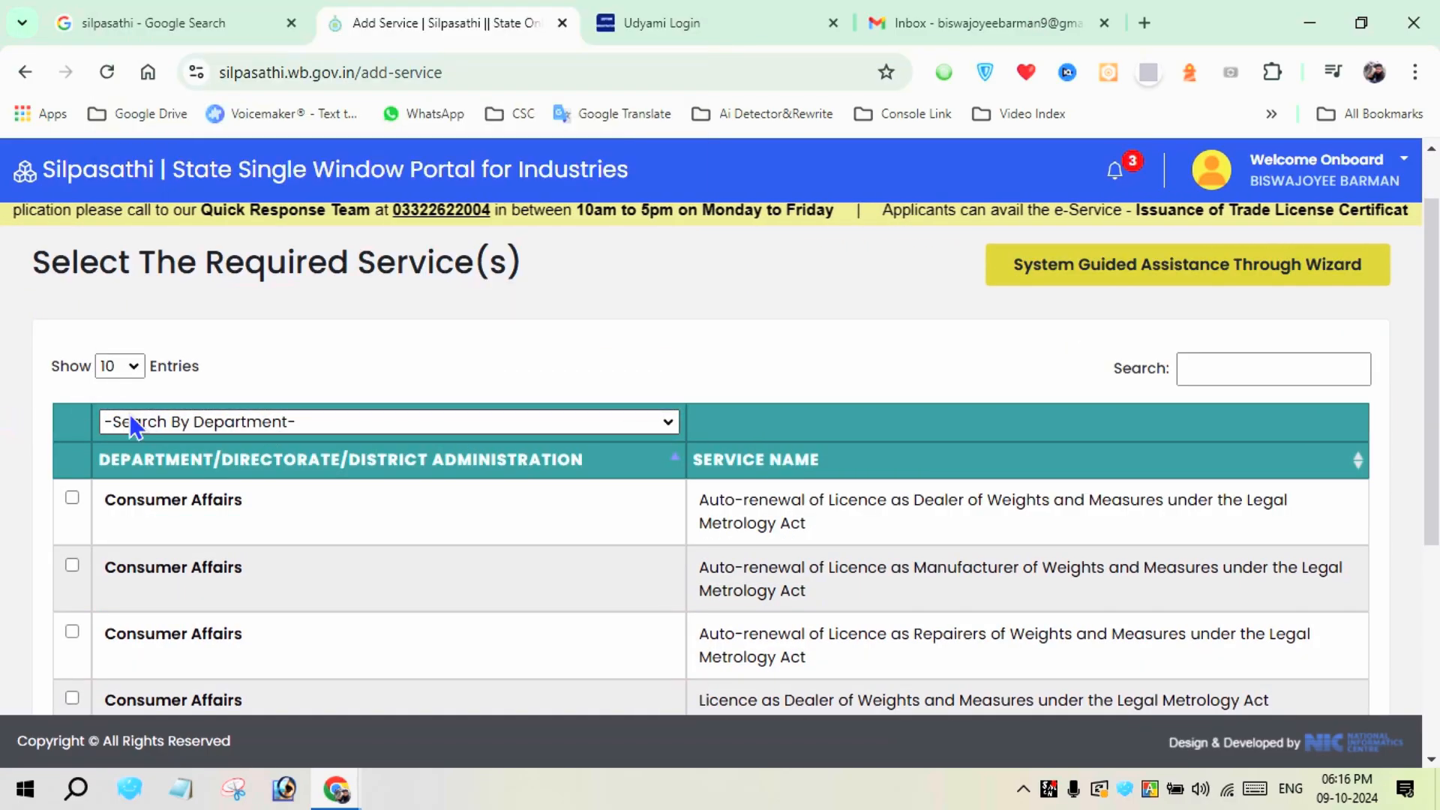
{"action": "left_click", "coordinate": [205, 420]}
{"action": "scroll", "coordinate": [264, 366], "scroll_direction": "down", "scroll_amount": 4}
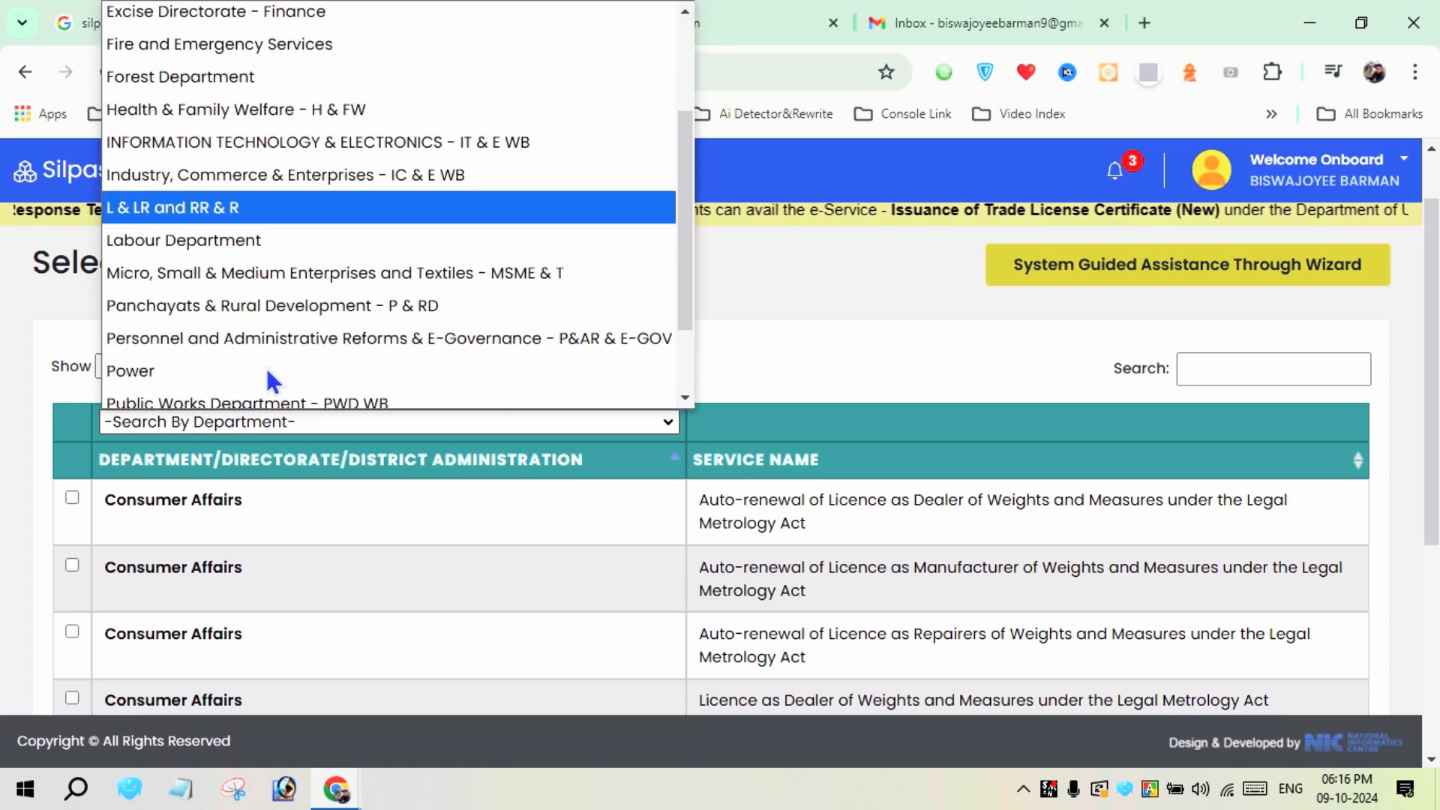
{"action": "left_click", "coordinate": [236, 315]}
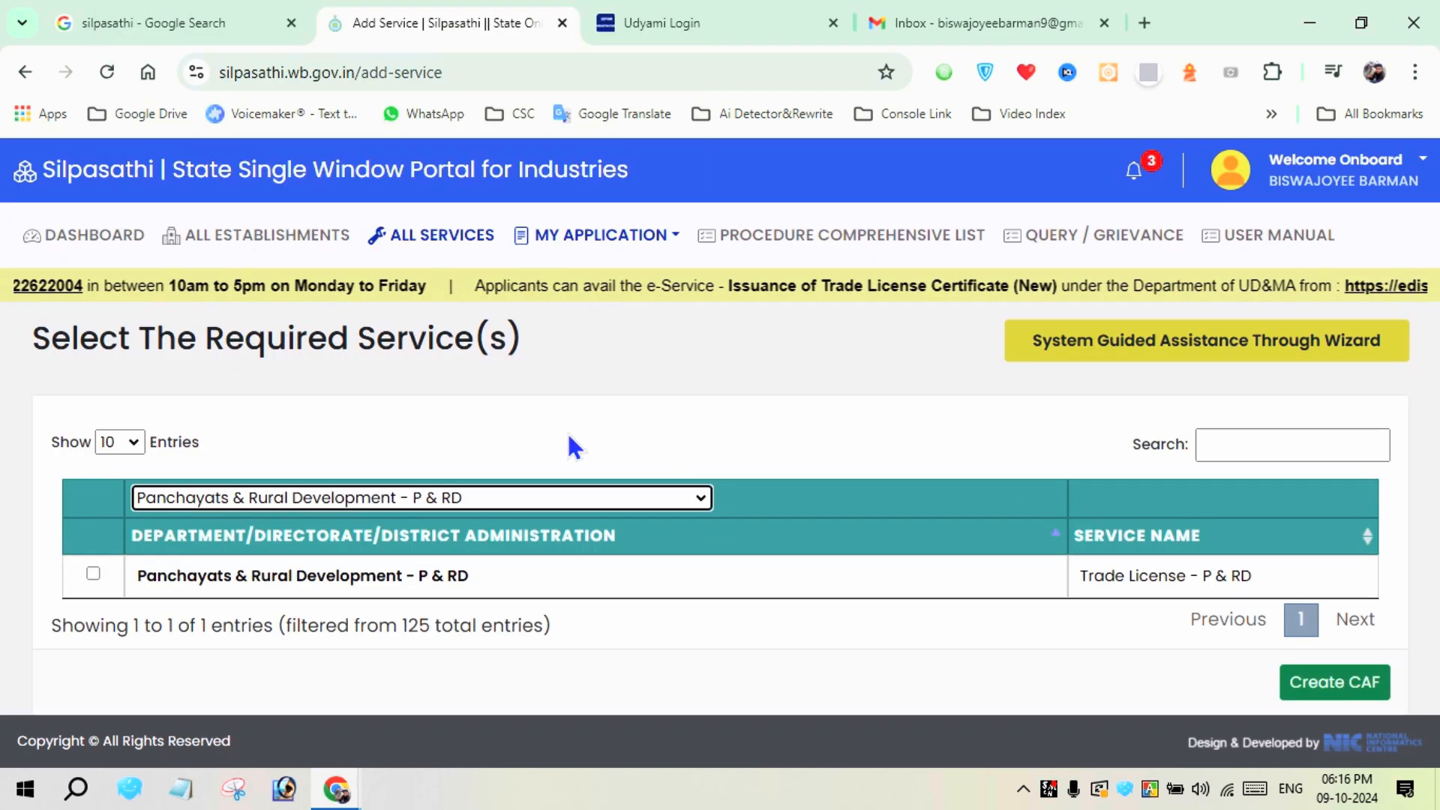
{"action": "left_click", "coordinate": [93, 573]}
{"action": "left_click", "coordinate": [1343, 684]}
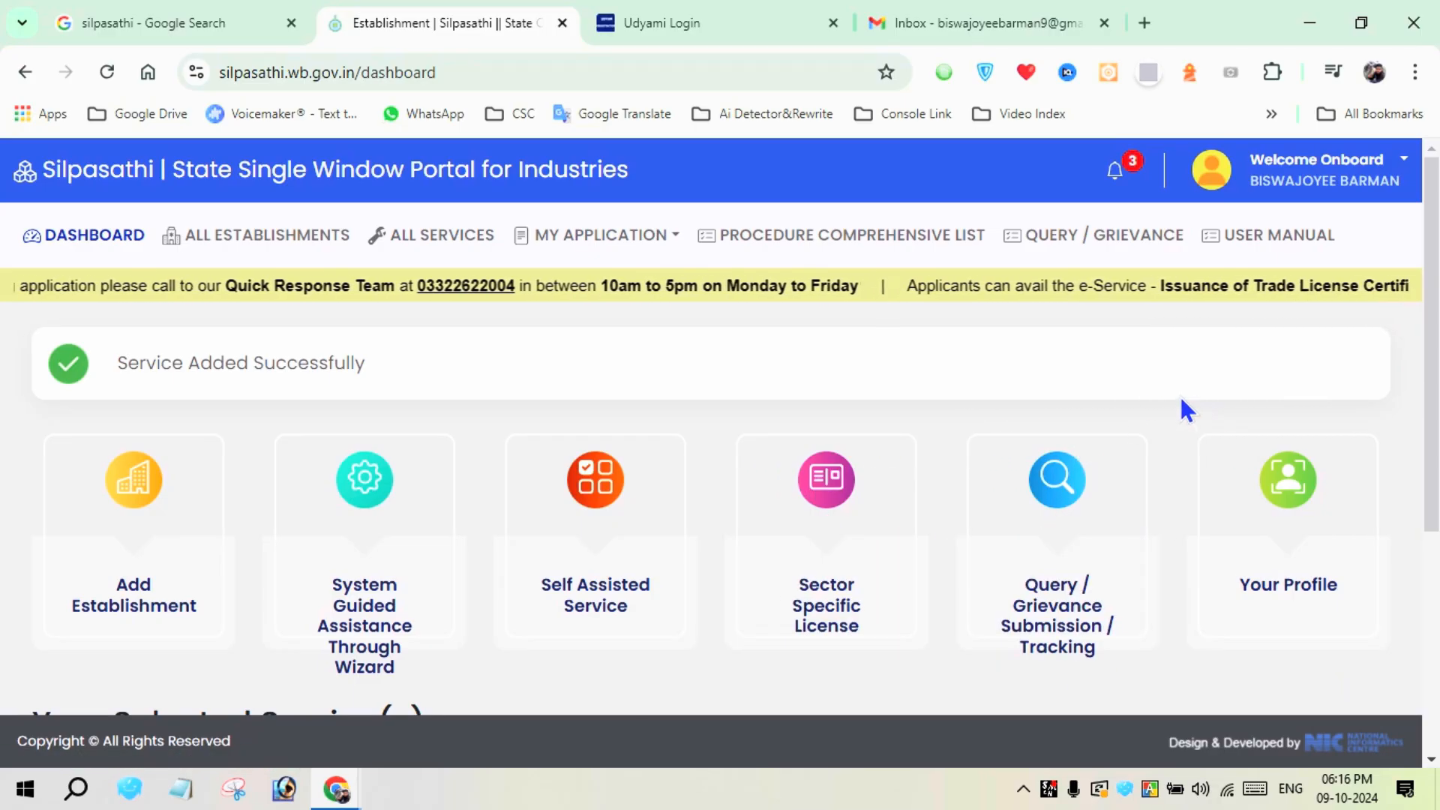
Expand the newest business reference in the selected services and open the application form of its trade licence service
{"action": "scroll", "coordinate": [1087, 411], "scroll_direction": "down", "scroll_amount": 3}
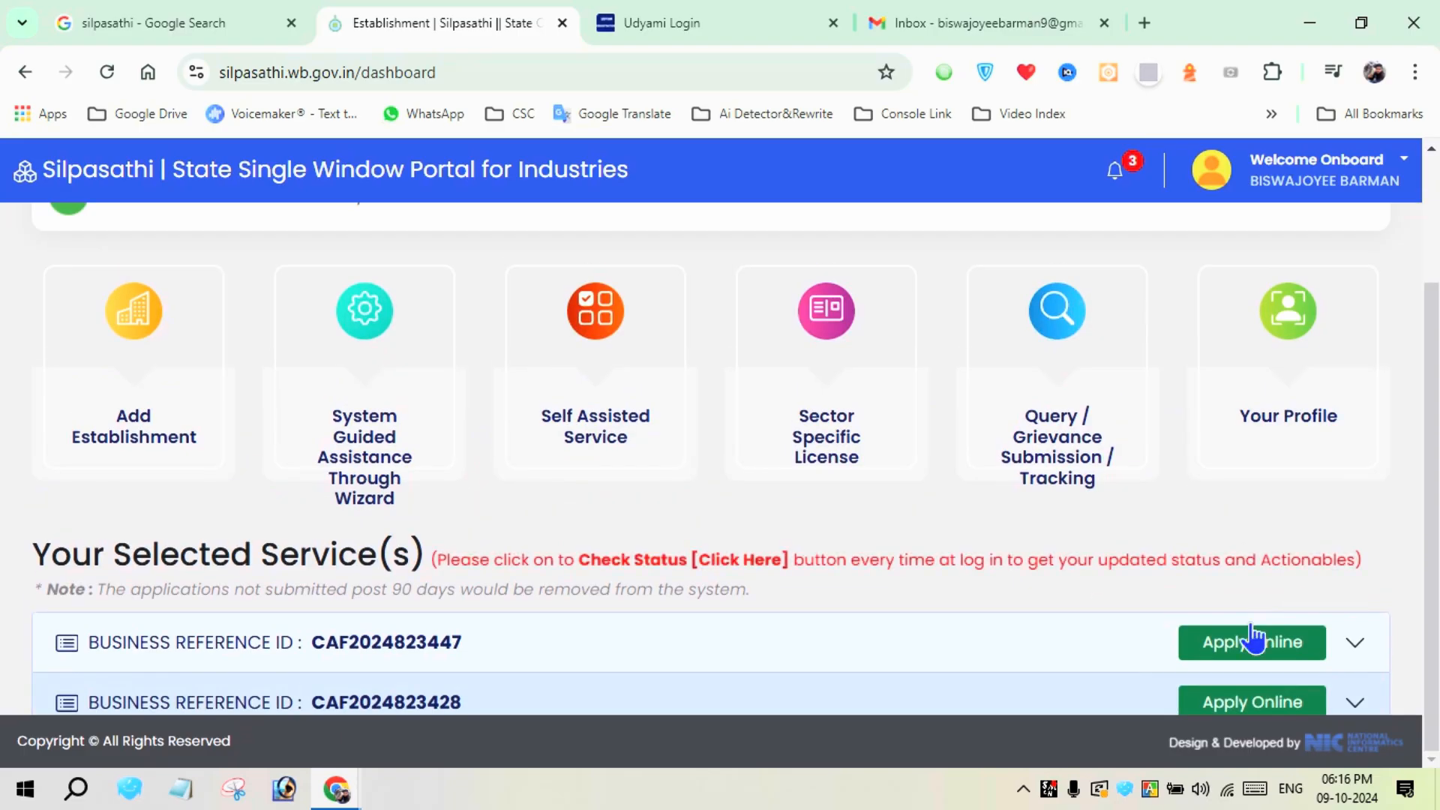
{"action": "left_click", "coordinate": [1357, 644]}
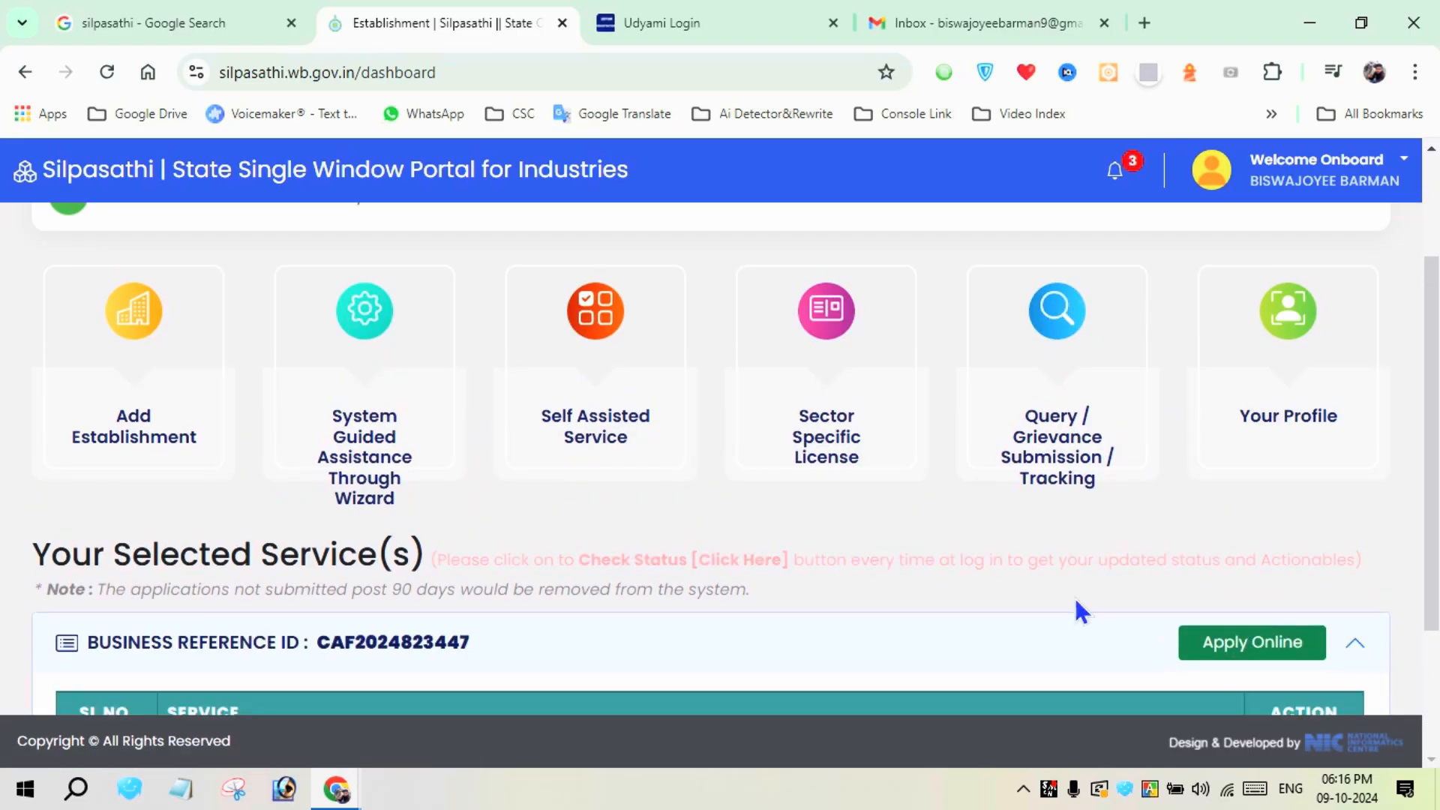
{"action": "scroll", "coordinate": [1073, 599], "scroll_direction": "down", "scroll_amount": 1}
{"action": "scroll", "coordinate": [1070, 611], "scroll_direction": "down", "scroll_amount": 2}
{"action": "left_click", "coordinate": [1263, 448]}
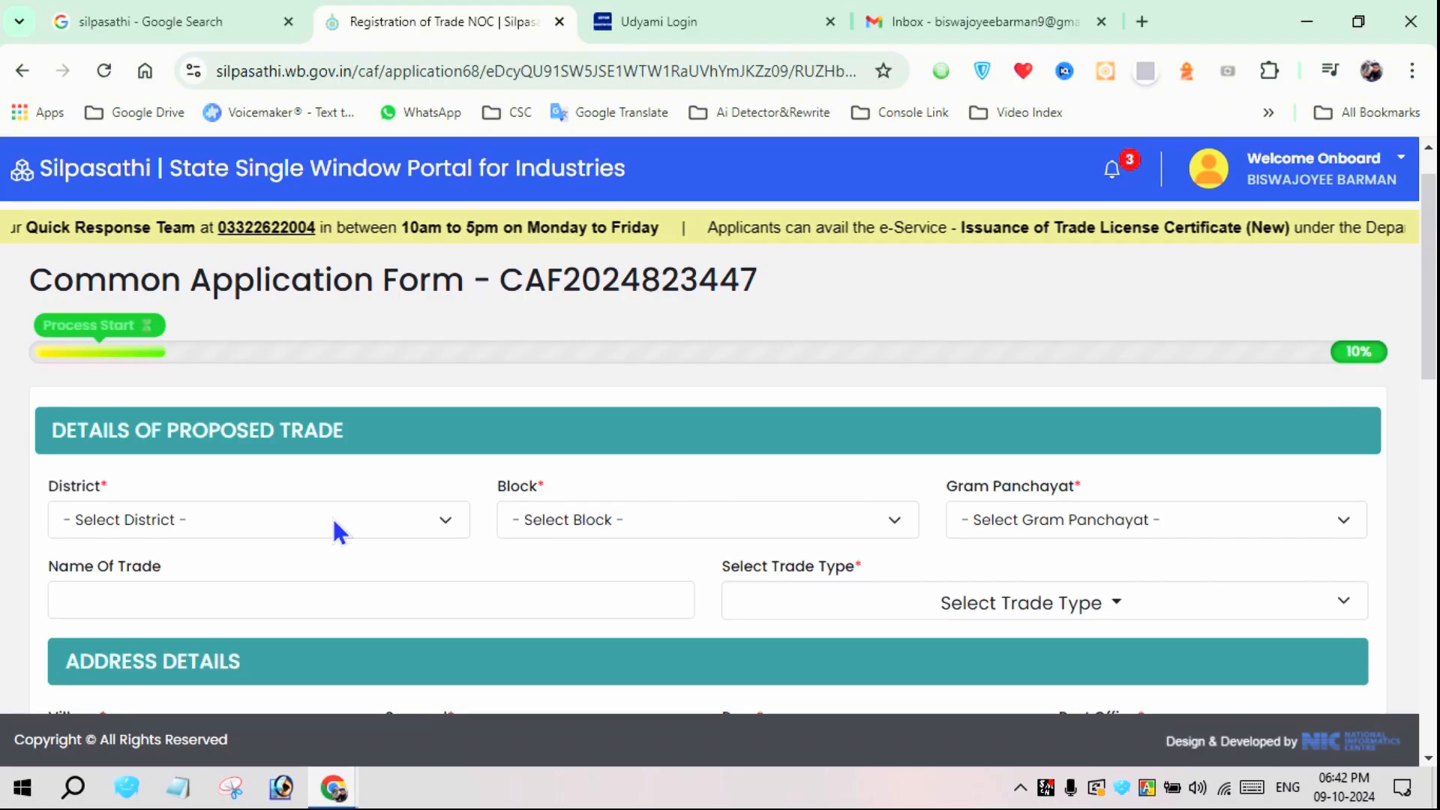
{"action": "scroll", "coordinate": [331, 518], "scroll_direction": "up", "scroll_amount": 1}
{"action": "left_click", "coordinate": [213, 565]}
{"action": "key", "text": "a"}
{"action": "left_click", "coordinate": [218, 541]}
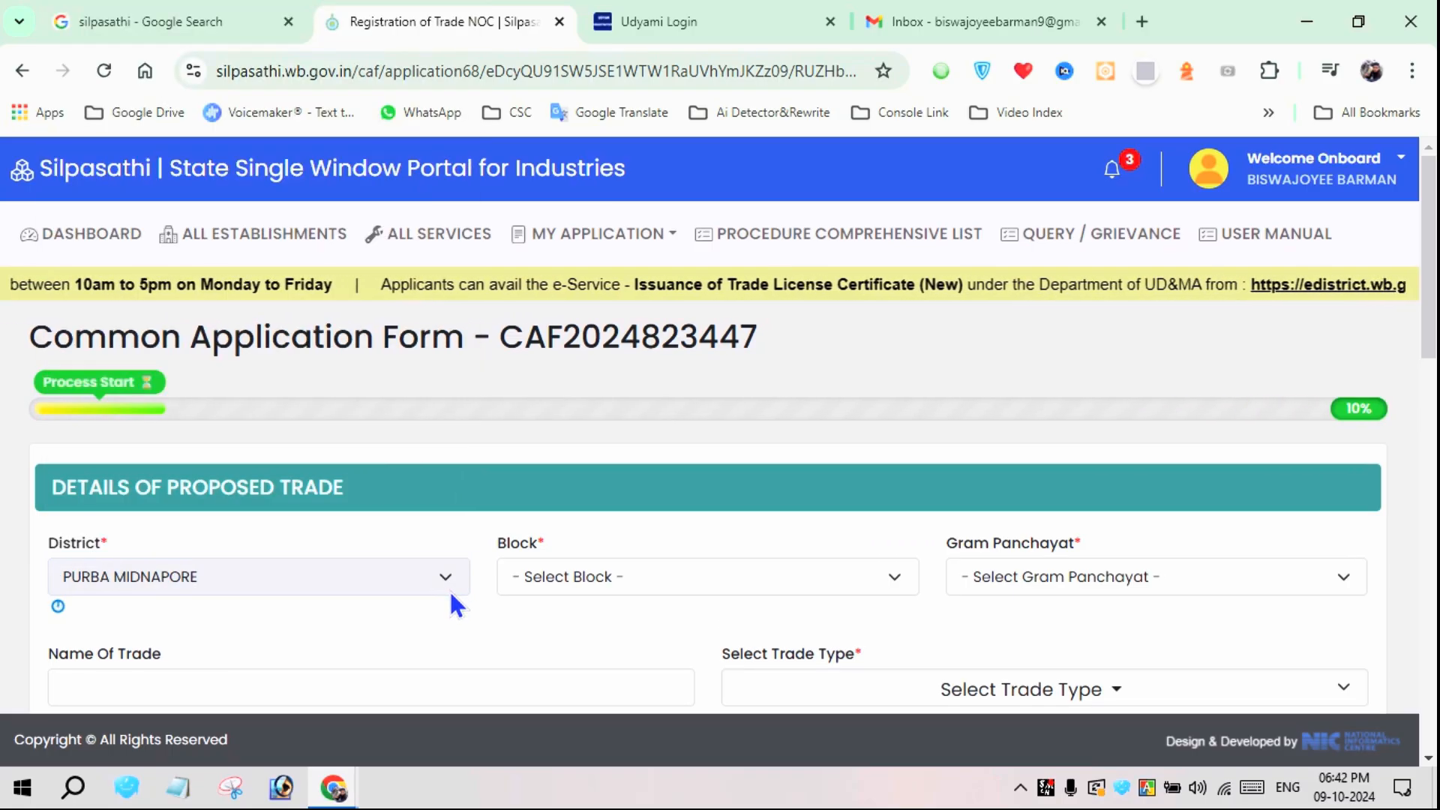
{"action": "key", "text": "Tab"}
{"action": "left_click", "coordinate": [619, 576]}
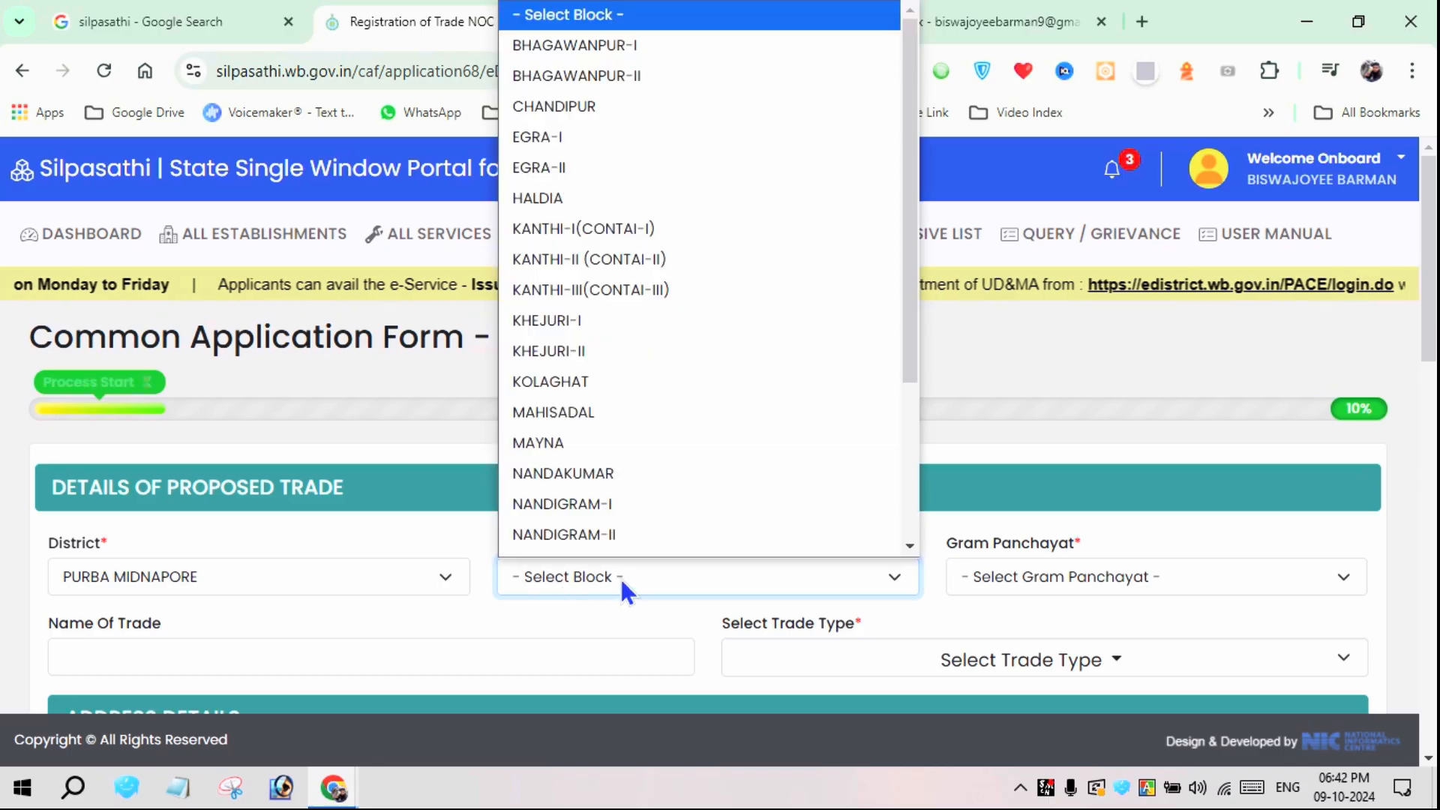
Set the proposed trade's district to ALIPURDUAR, block to ALIPURDUAR-I and Gram Panchayat to CHAKOWAKHETI
{"action": "left_click", "coordinate": [308, 568]}
{"action": "key", "text": "a"}
{"action": "key", "text": "Tab"}
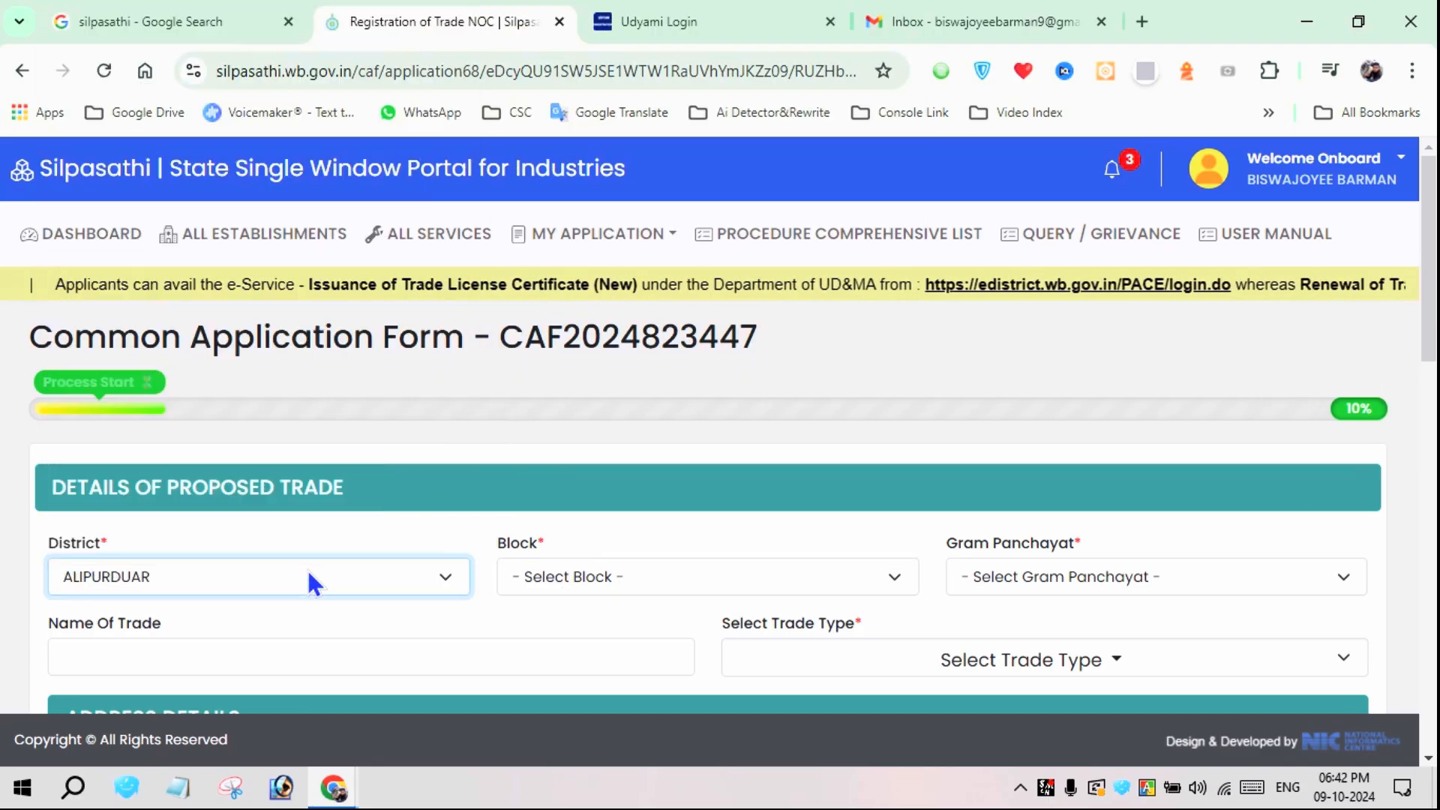
{"action": "key", "text": "a"}
{"action": "key", "text": "Tab"}
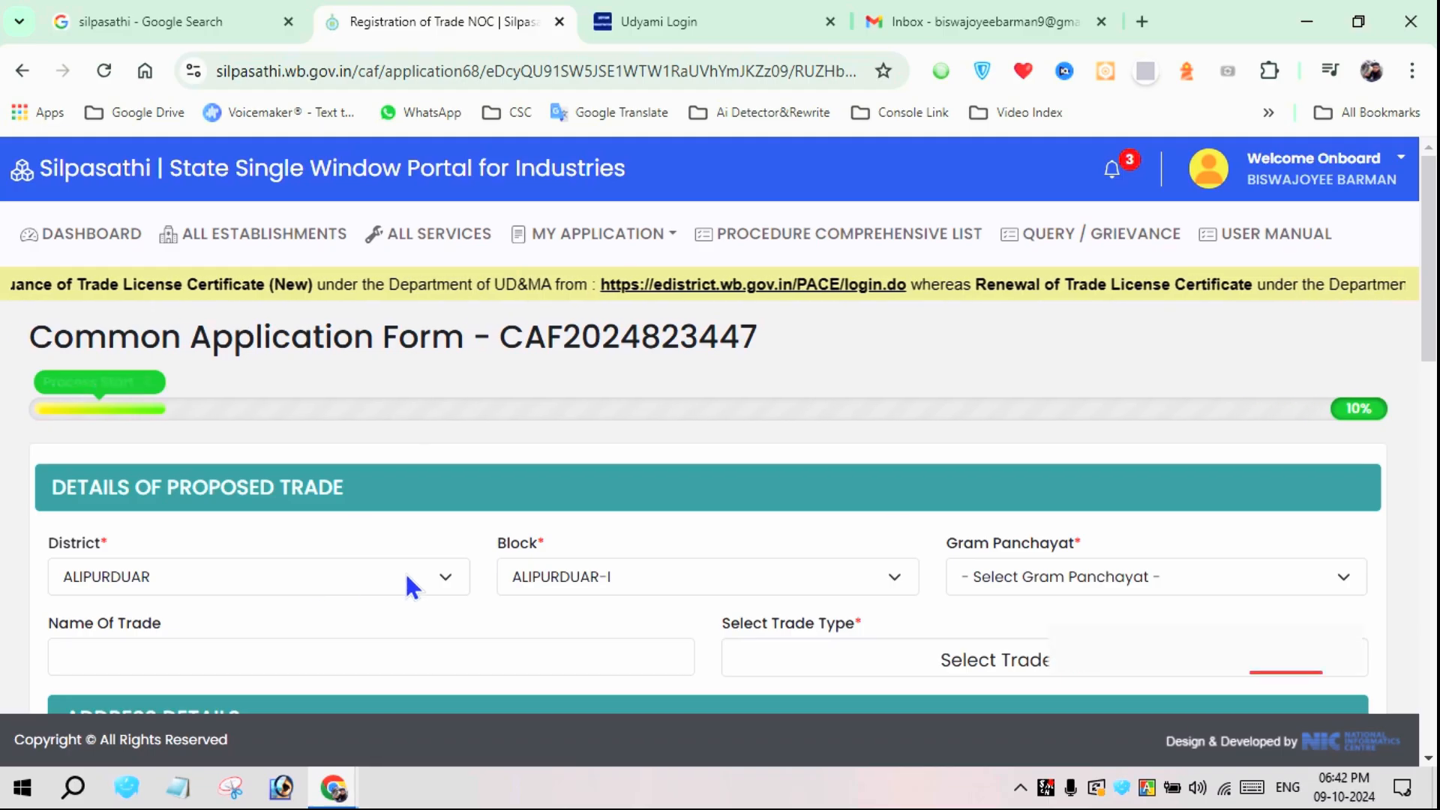
{"action": "left_click", "coordinate": [987, 574]}
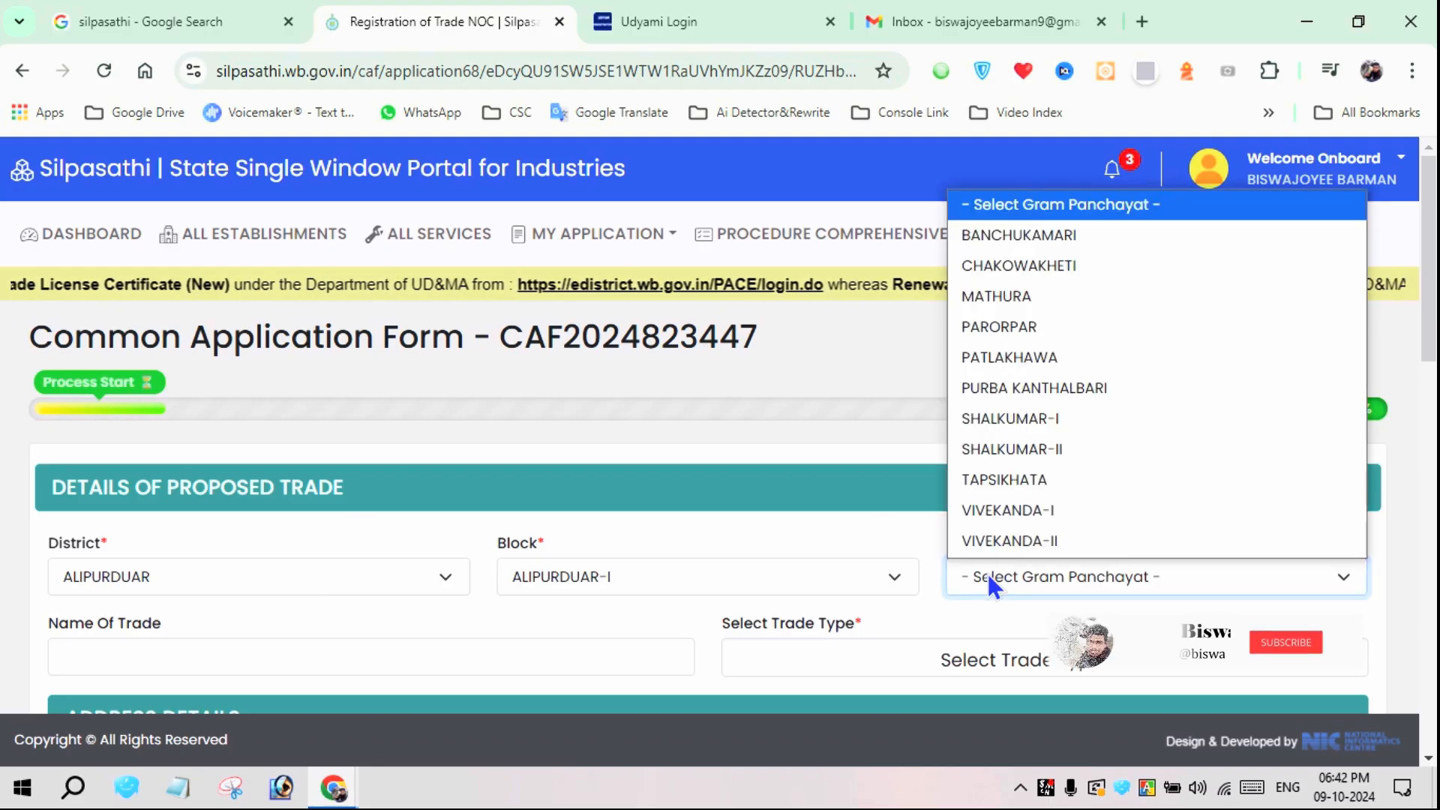
{"action": "left_click", "coordinate": [1023, 267]}
Enter BHAI BHAI FASHION SHOP as the name of the trade
{"action": "scroll", "coordinate": [616, 490], "scroll_direction": "down", "scroll_amount": 3}
{"action": "left_click", "coordinate": [274, 429]}
{"action": "left_click", "coordinate": [253, 477]}
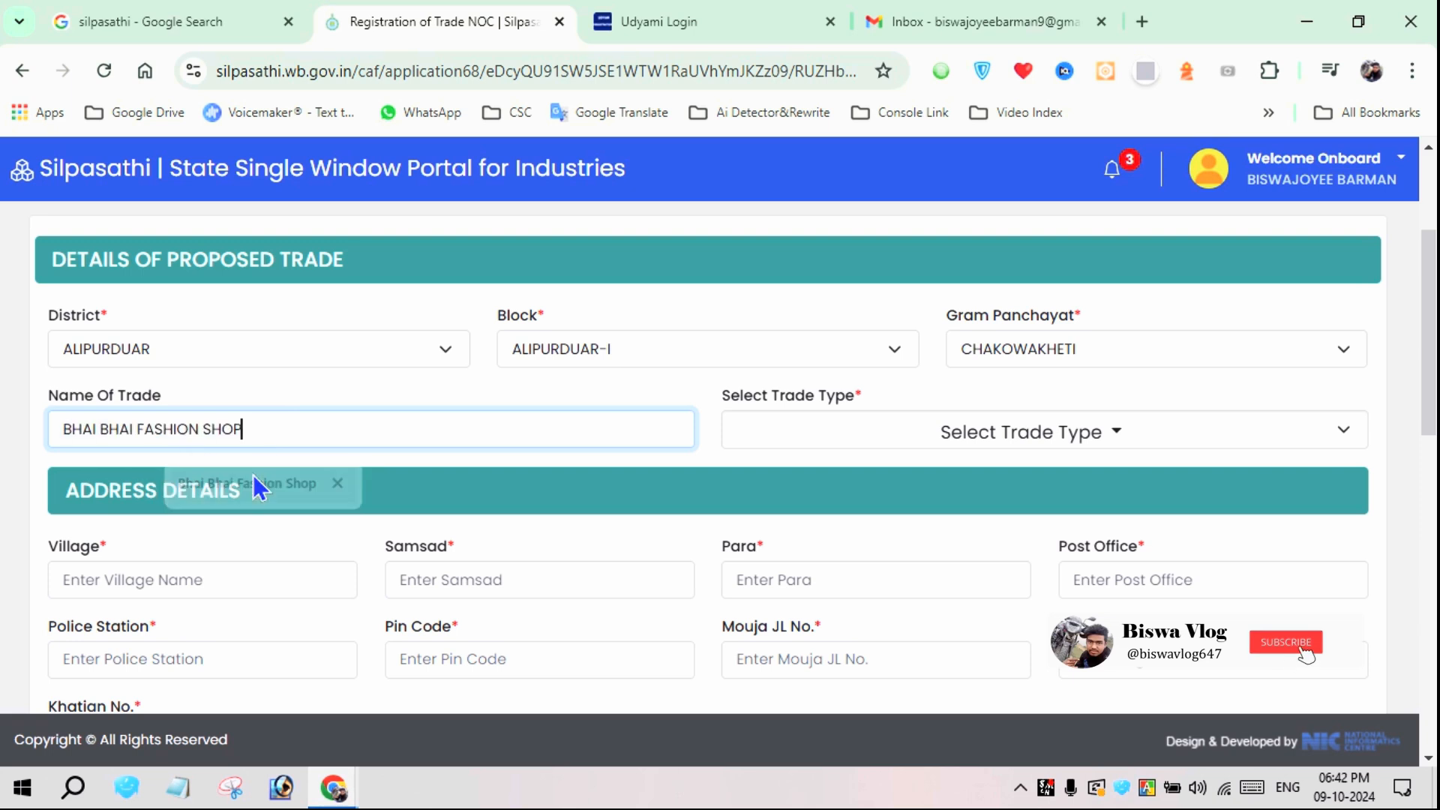
Select FASHION DESIGN and GARMENTS as trade types
{"action": "left_click", "coordinate": [1011, 447]}
{"action": "scroll", "coordinate": [990, 568], "scroll_direction": "down", "scroll_amount": 3}
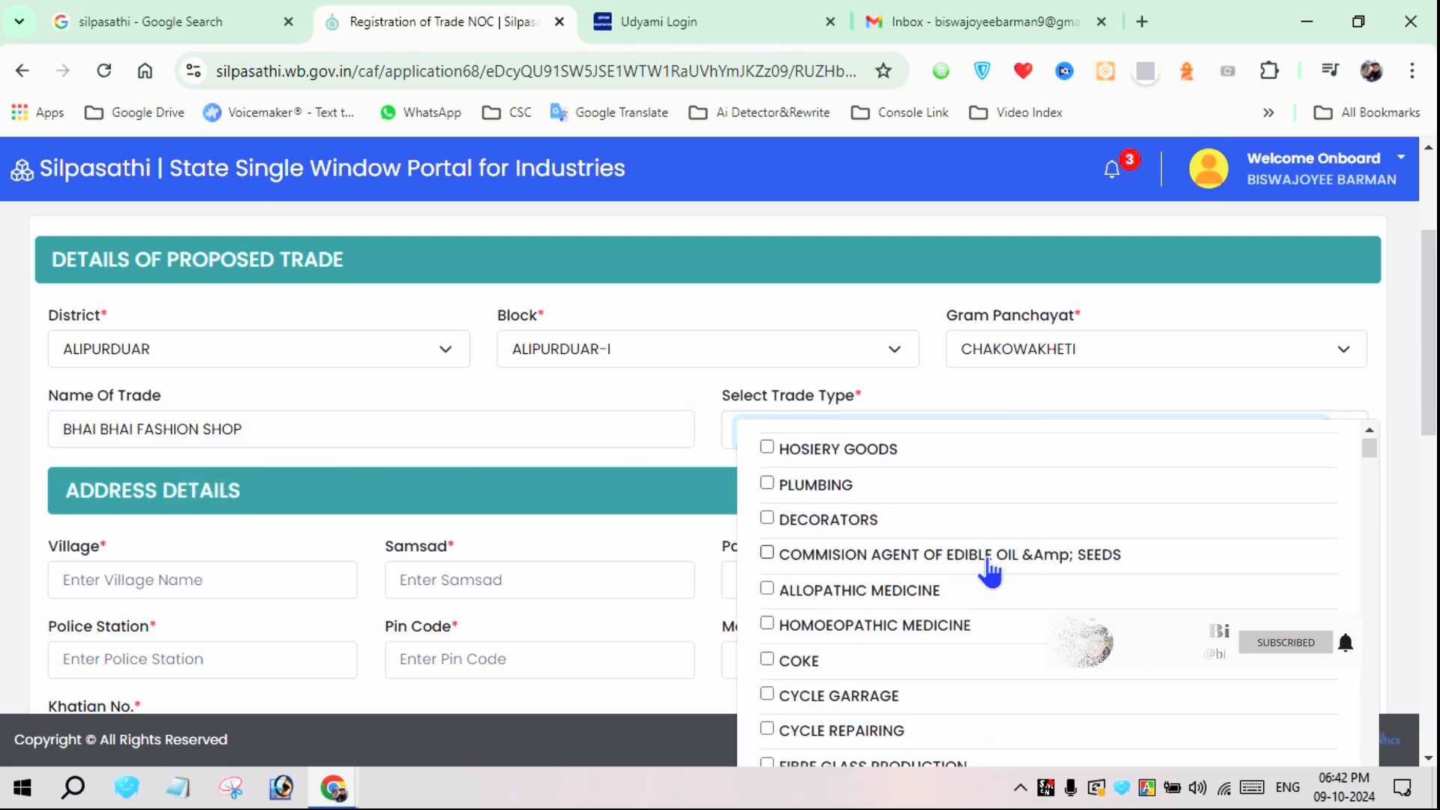
{"action": "scroll", "coordinate": [988, 571], "scroll_direction": "down", "scroll_amount": 1}
{"action": "scroll", "coordinate": [989, 572], "scroll_direction": "down", "scroll_amount": 6}
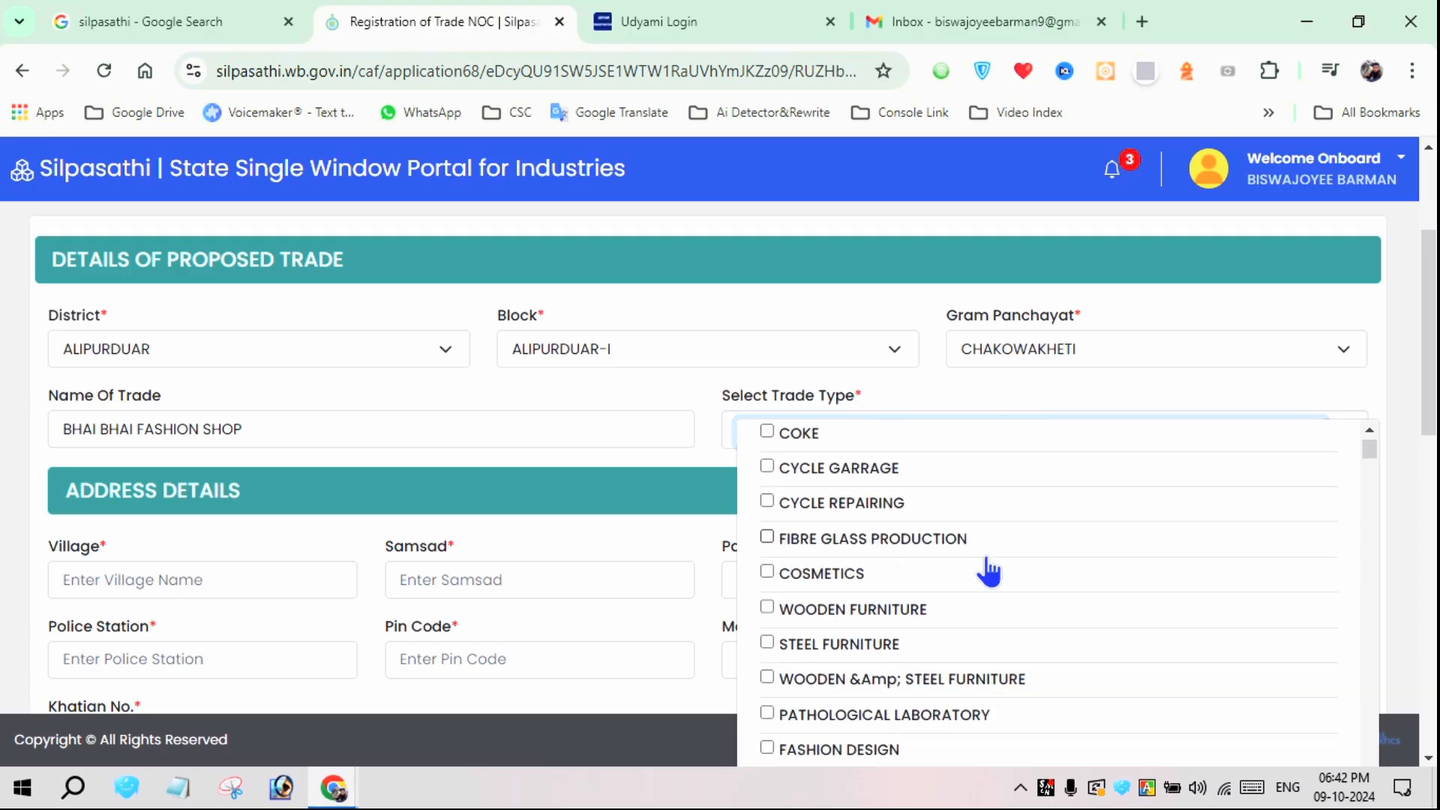
{"action": "scroll", "coordinate": [990, 573], "scroll_direction": "down", "scroll_amount": 2}
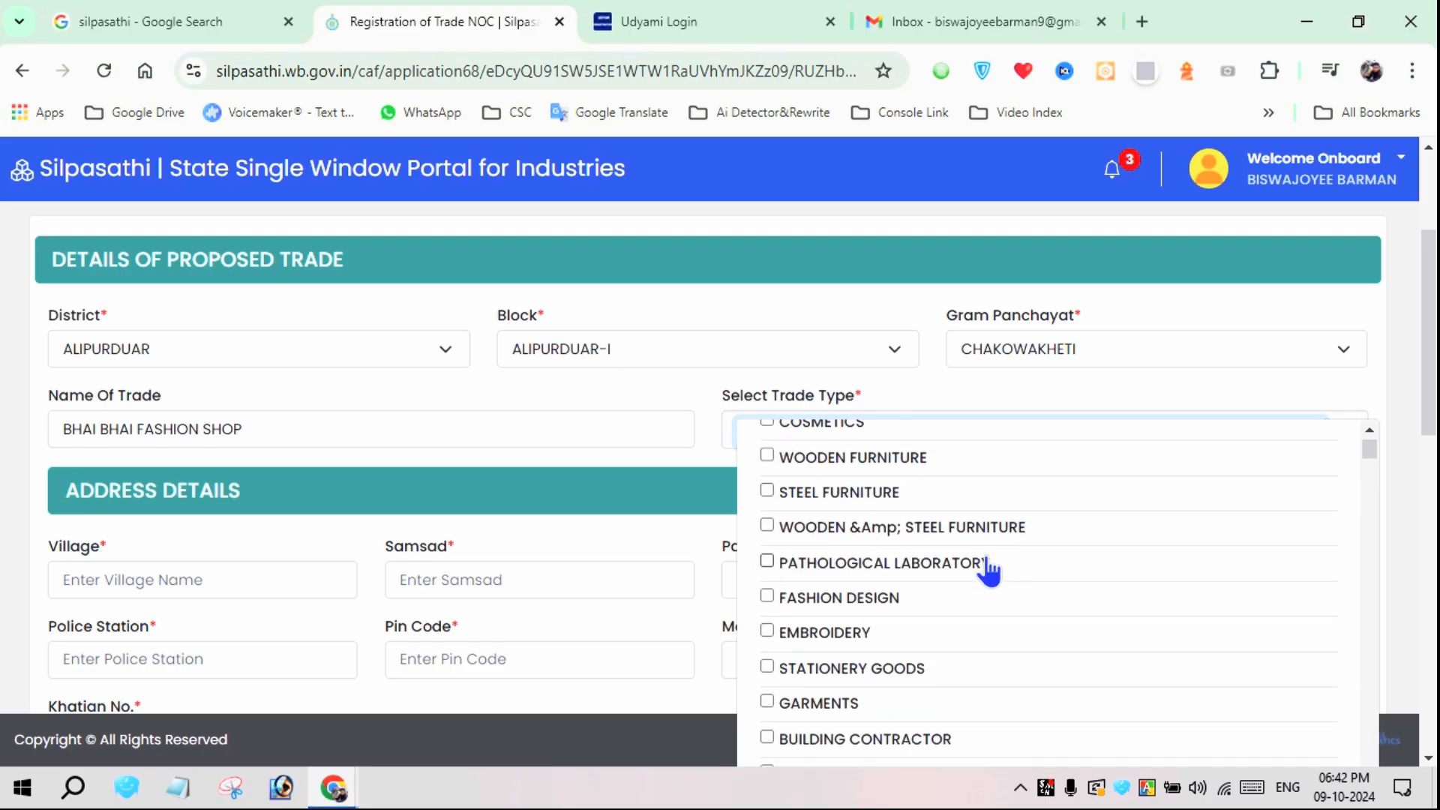
{"action": "scroll", "coordinate": [813, 537], "scroll_direction": "down", "scroll_amount": 2}
{"action": "left_click", "coordinate": [862, 525]}
{"action": "scroll", "coordinate": [869, 541], "scroll_direction": "down", "scroll_amount": 1}
{"action": "left_click", "coordinate": [876, 551]}
Add CLOTH SALE to the selected trade types
{"action": "scroll", "coordinate": [879, 555], "scroll_direction": "down", "scroll_amount": 1}
{"action": "scroll", "coordinate": [879, 559], "scroll_direction": "down", "scroll_amount": 1}
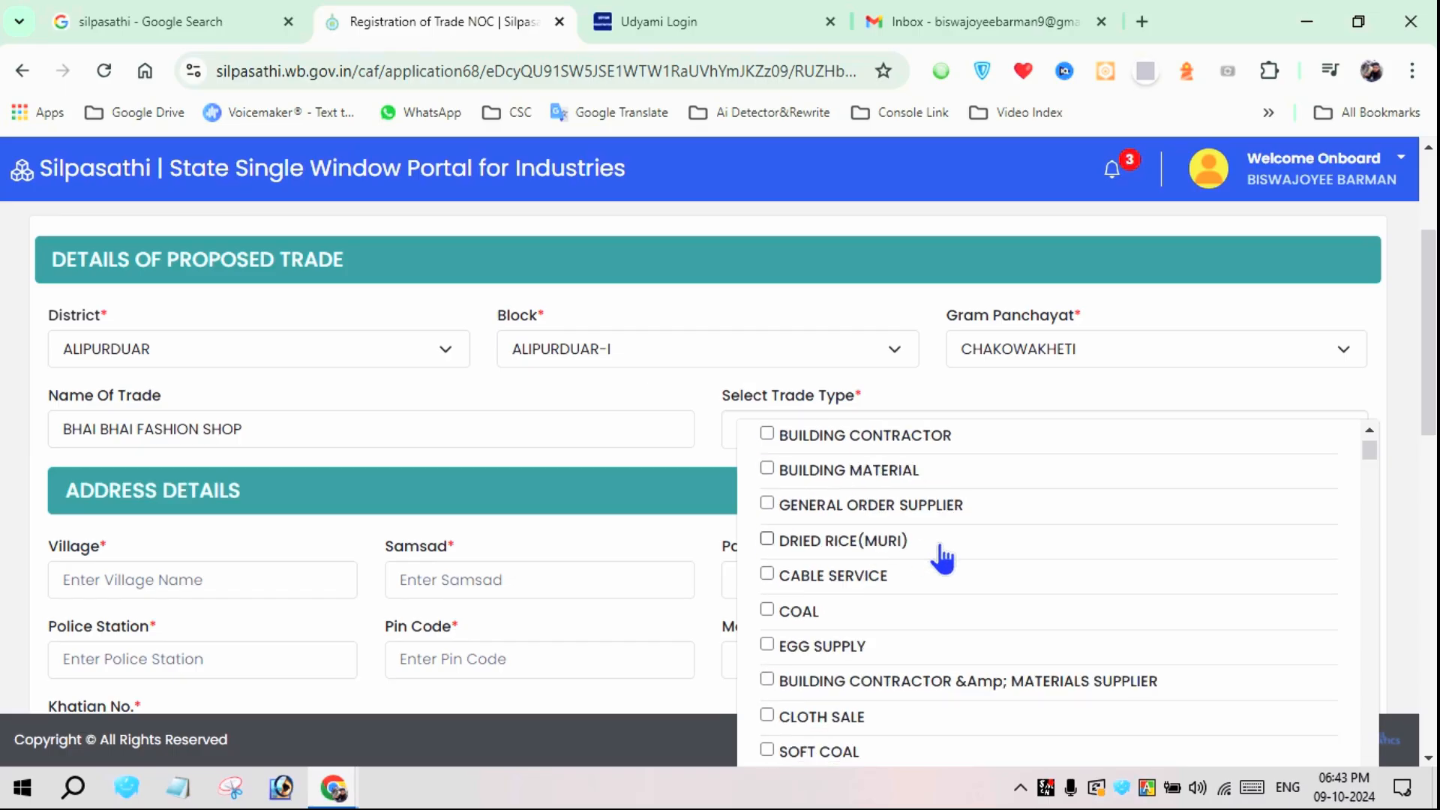
{"action": "scroll", "coordinate": [942, 560], "scroll_direction": "down", "scroll_amount": 2}
{"action": "left_click", "coordinate": [944, 564]}
Add READYMADE GARMENTS to the trade types and close the selection
{"action": "scroll", "coordinate": [953, 562], "scroll_direction": "down", "scroll_amount": 3}
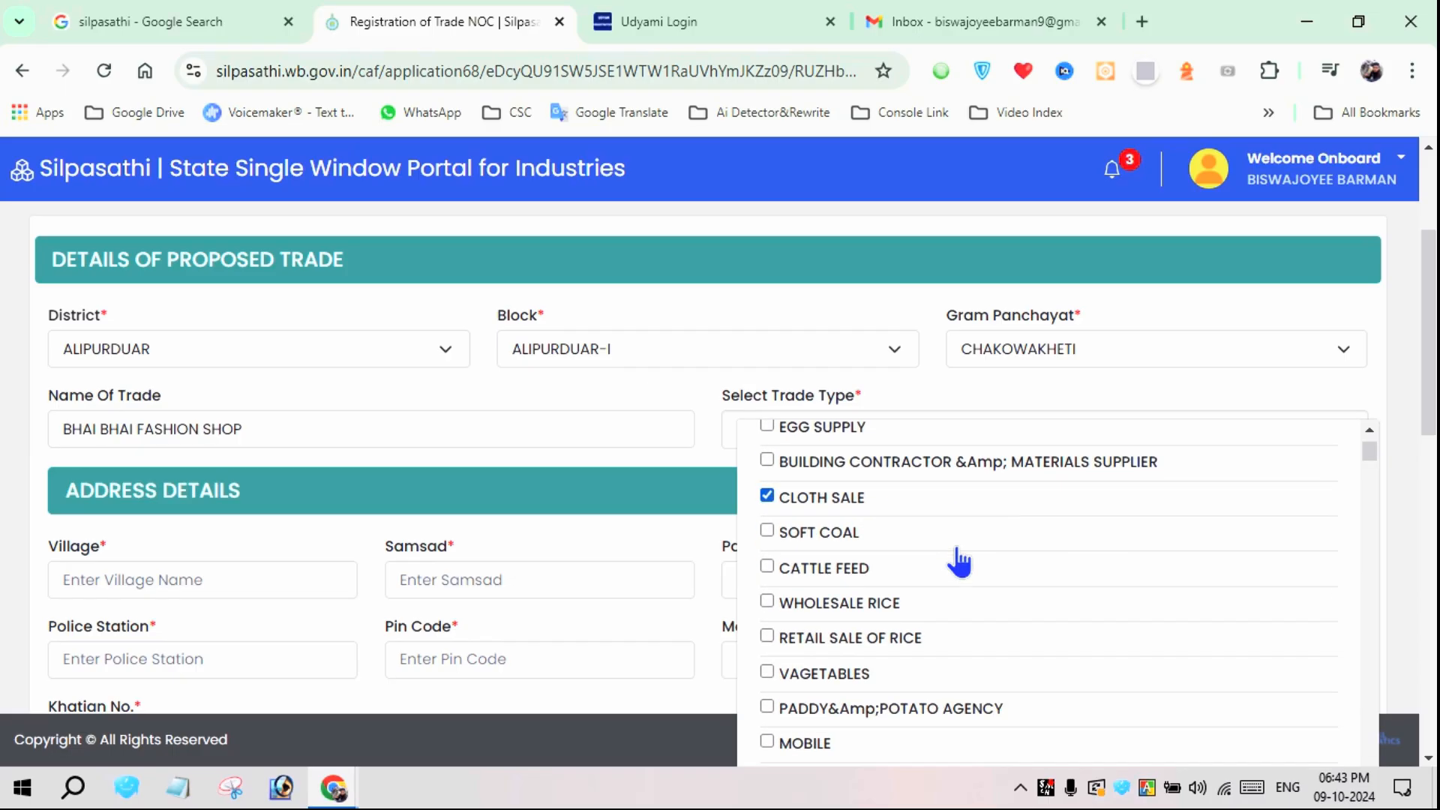
{"action": "scroll", "coordinate": [958, 563], "scroll_direction": "down", "scroll_amount": 3}
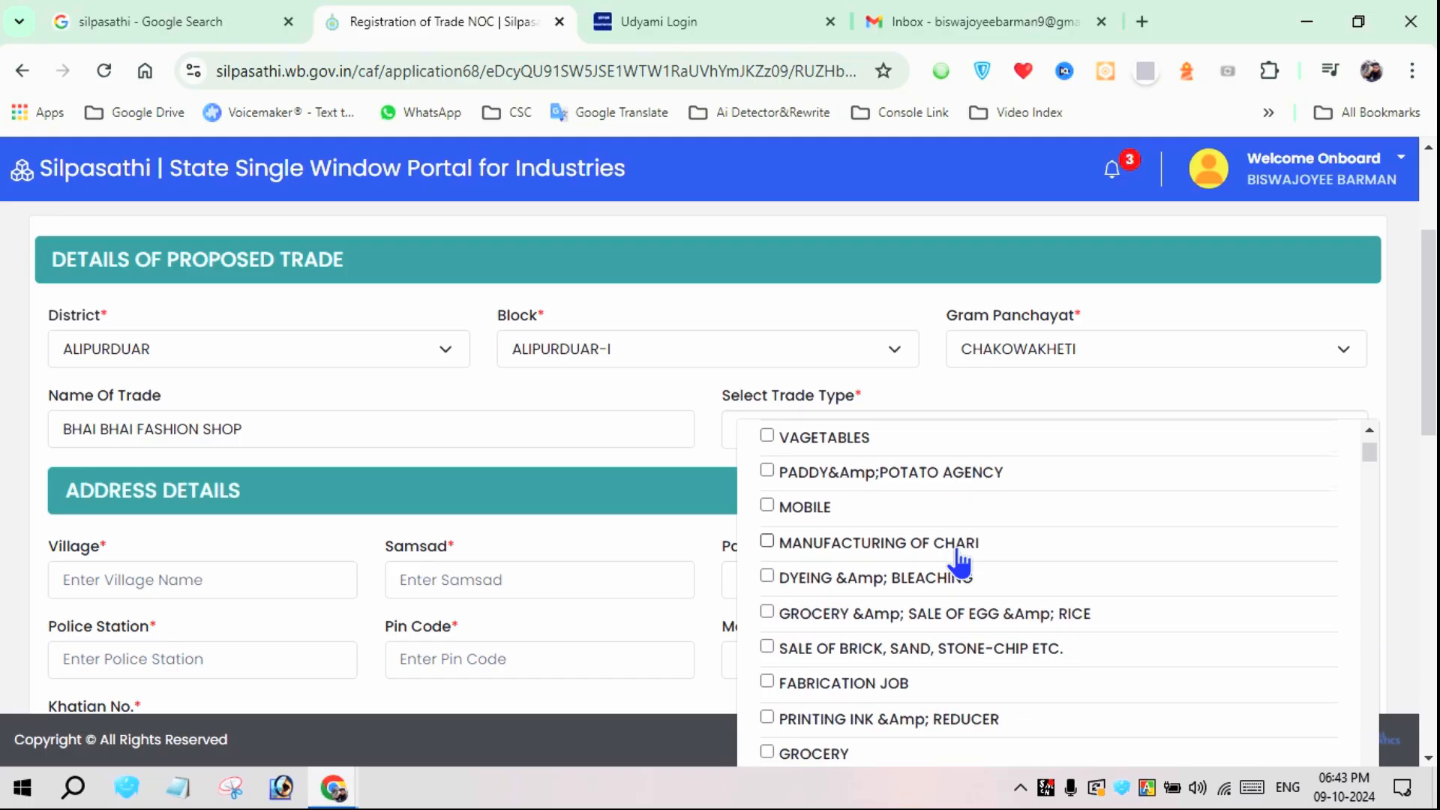
{"action": "scroll", "coordinate": [958, 561], "scroll_direction": "down", "scroll_amount": 1}
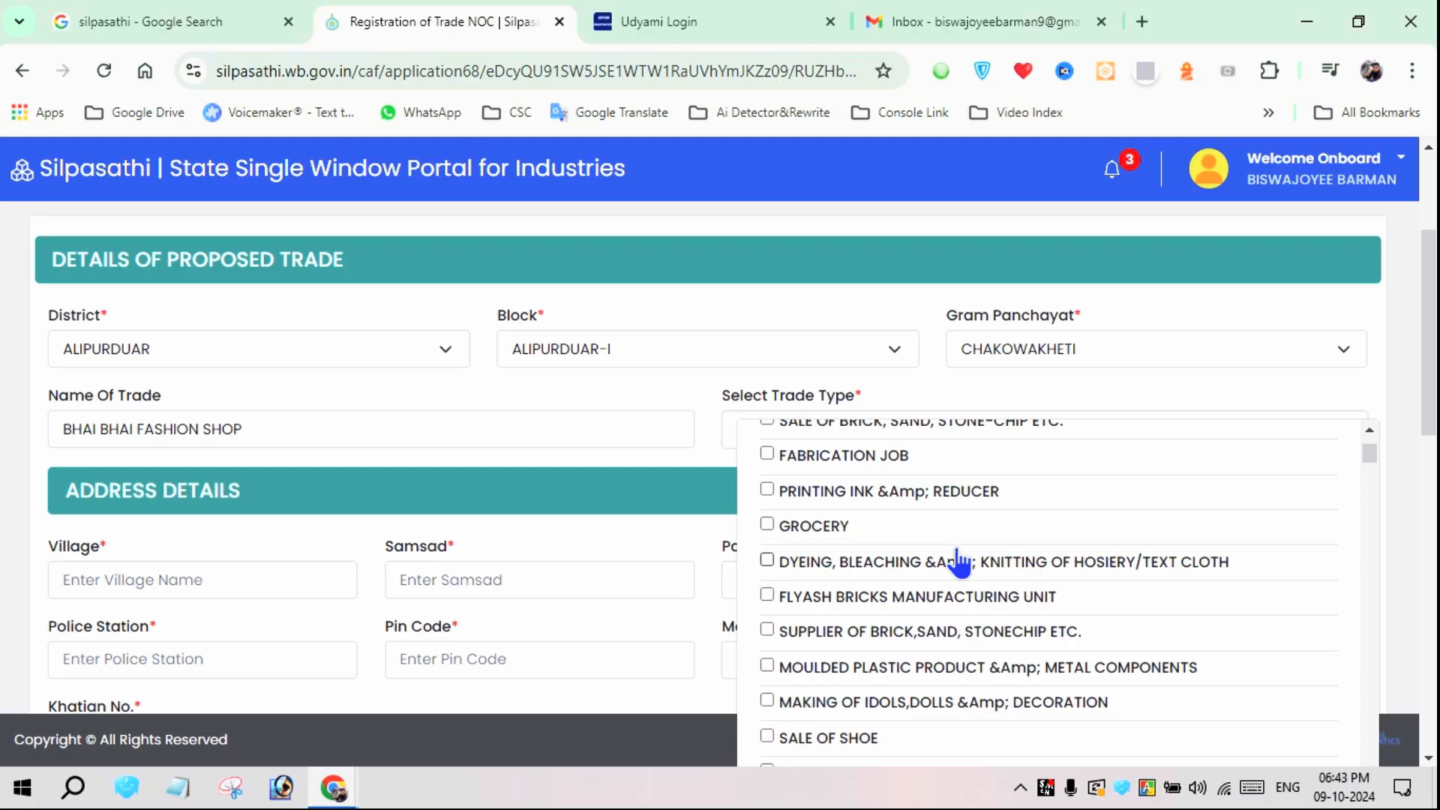
{"action": "scroll", "coordinate": [960, 561], "scroll_direction": "down", "scroll_amount": 2}
{"action": "scroll", "coordinate": [964, 561], "scroll_direction": "down", "scroll_amount": 2}
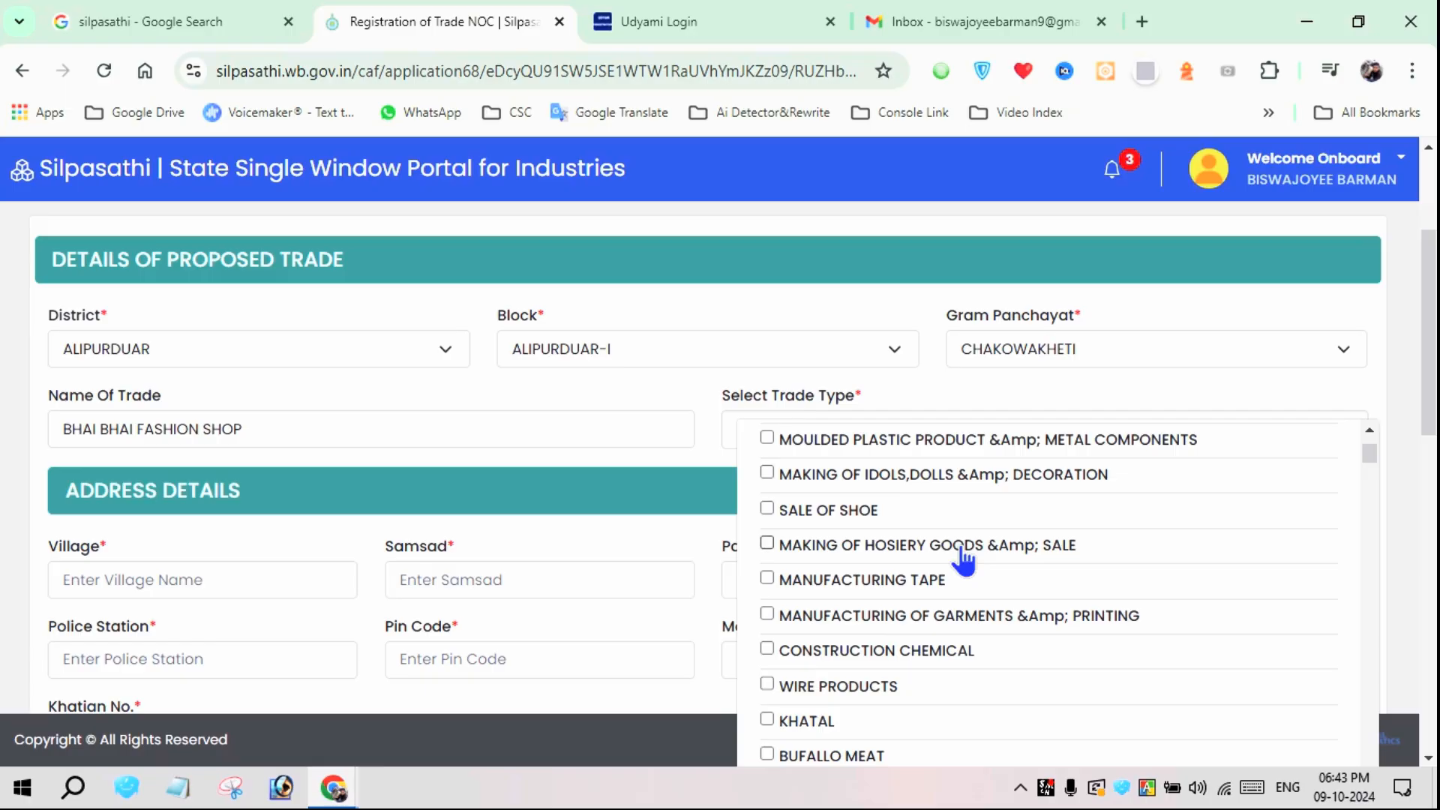
{"action": "scroll", "coordinate": [964, 561], "scroll_direction": "down", "scroll_amount": 4}
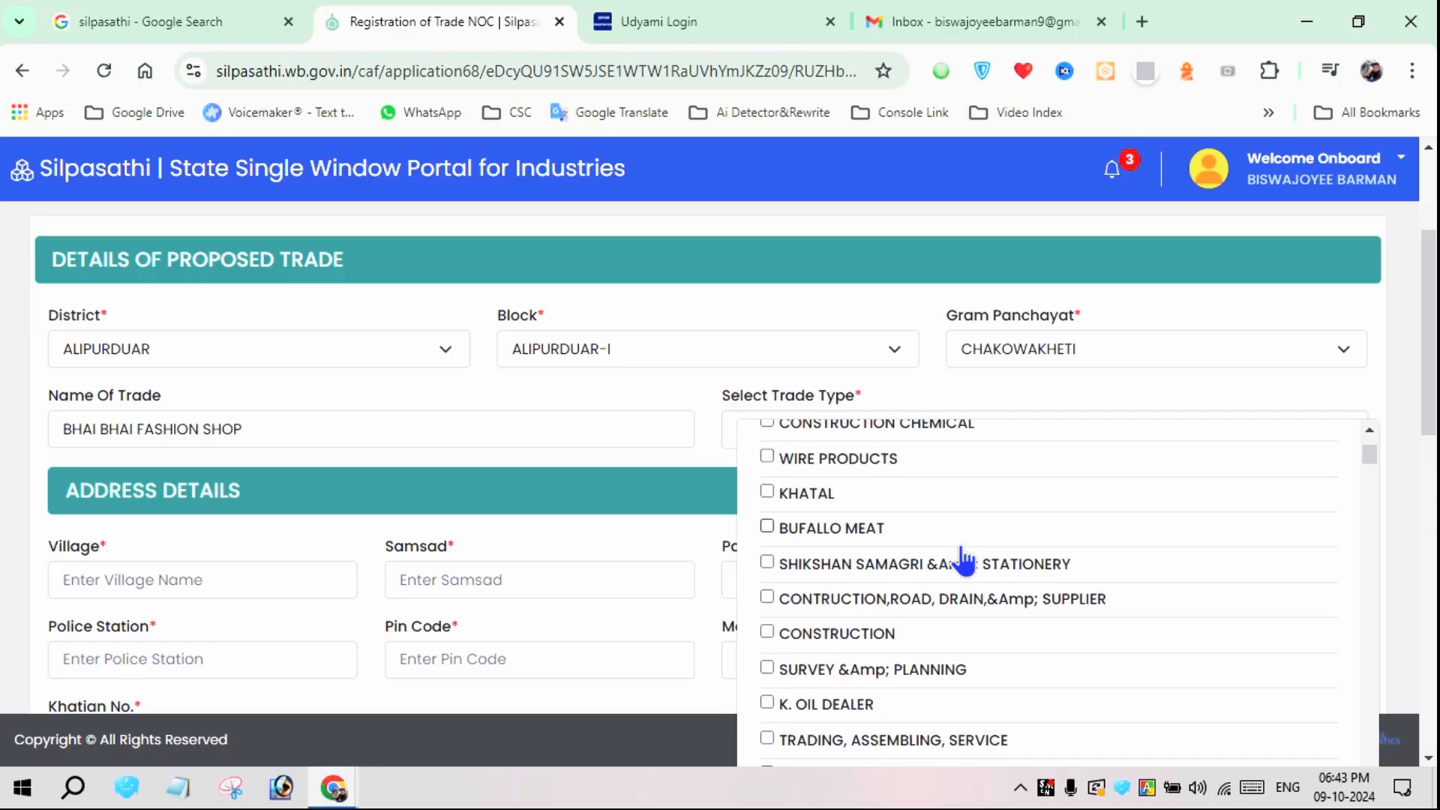
{"action": "scroll", "coordinate": [964, 561], "scroll_direction": "down", "scroll_amount": 3}
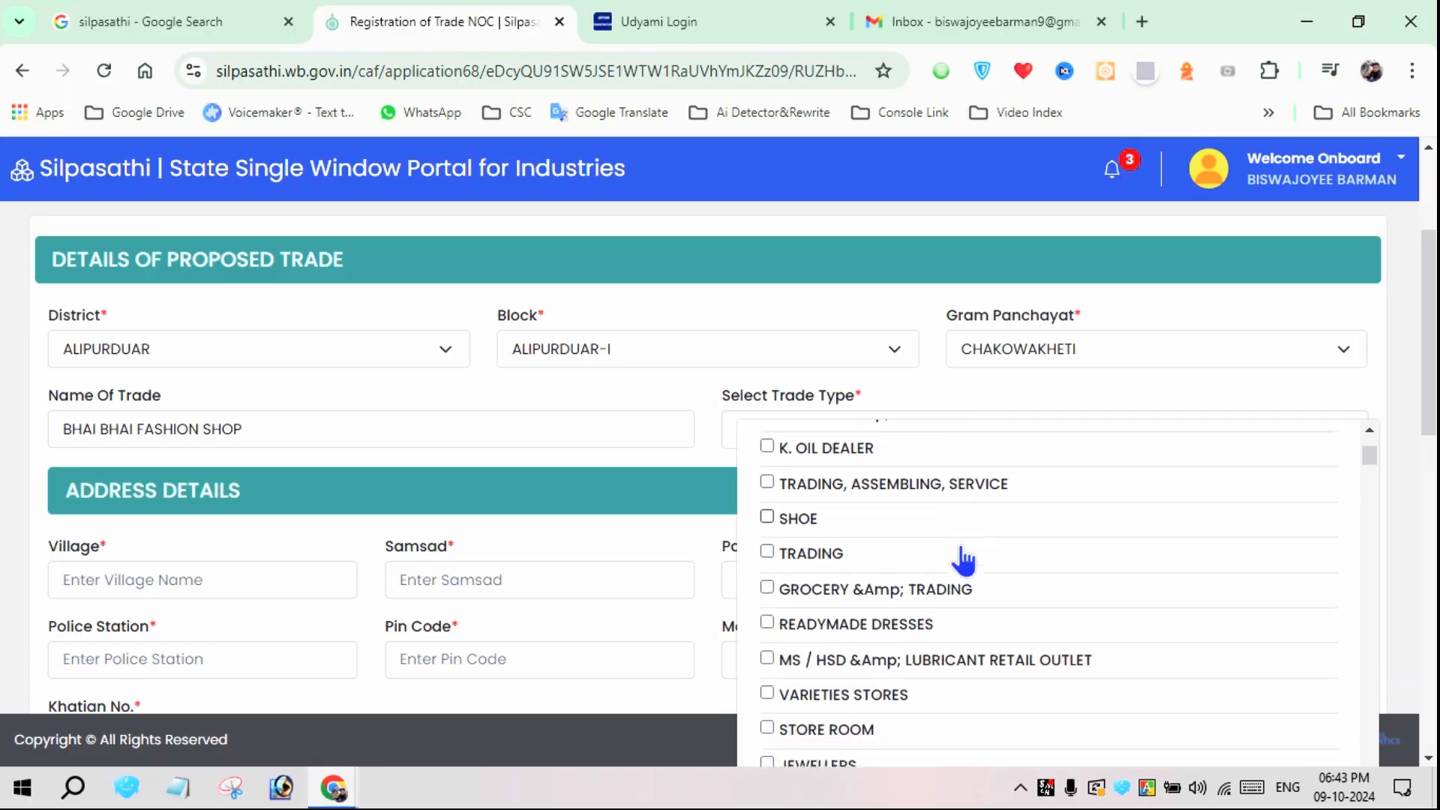
{"action": "scroll", "coordinate": [959, 559], "scroll_direction": "down", "scroll_amount": 2}
{"action": "scroll", "coordinate": [843, 529], "scroll_direction": "down", "scroll_amount": 2}
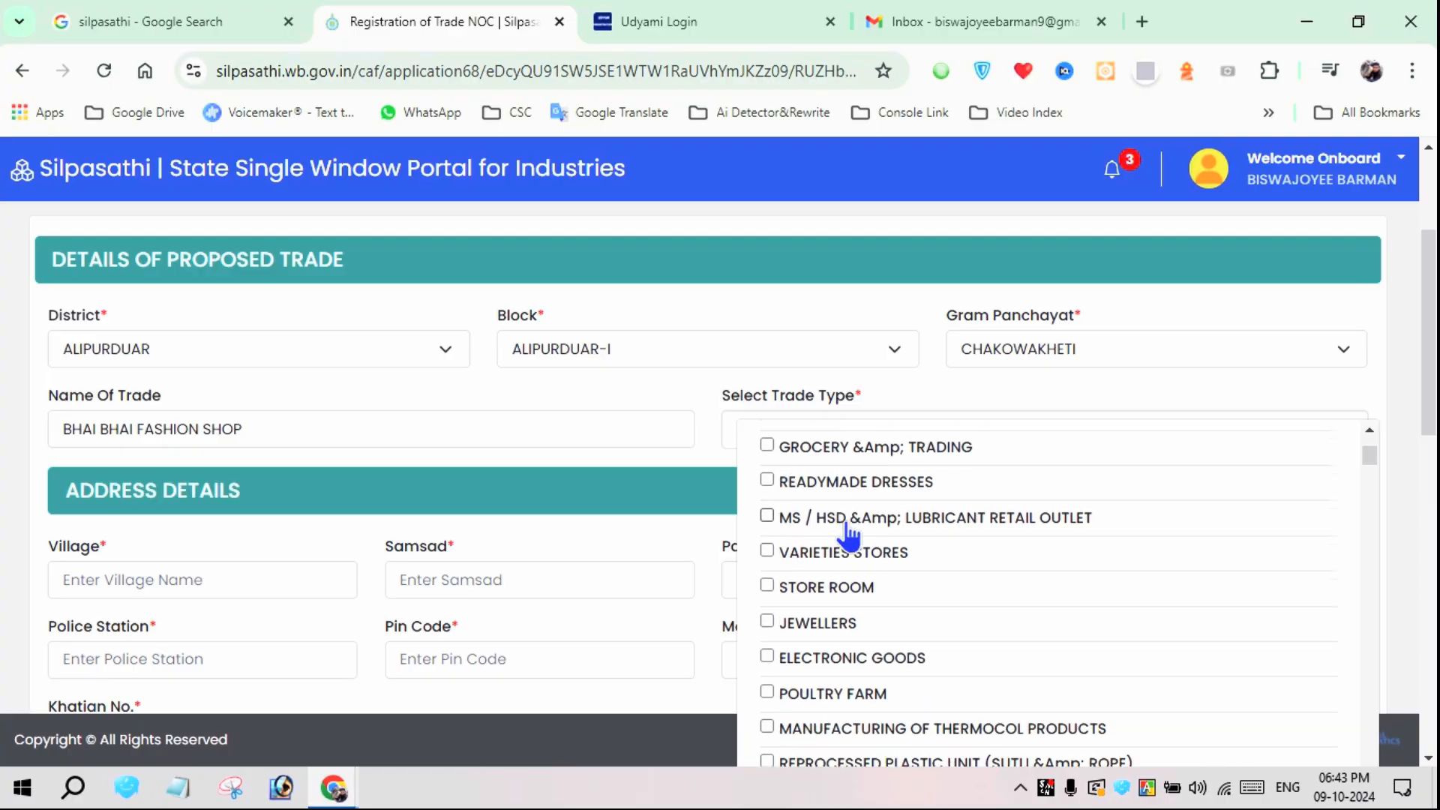
{"action": "scroll", "coordinate": [864, 635], "scroll_direction": "down", "scroll_amount": 3}
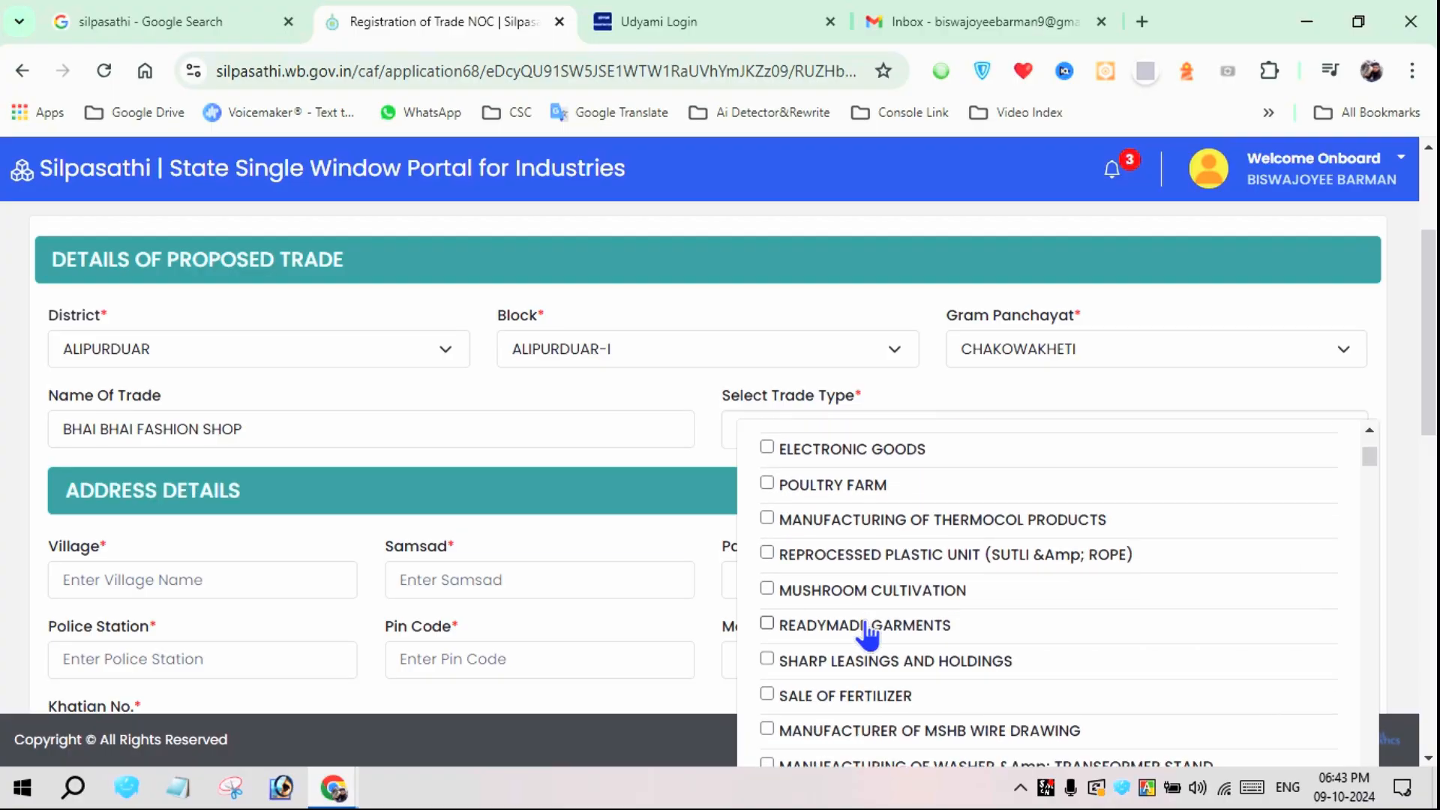
{"action": "left_click", "coordinate": [865, 630]}
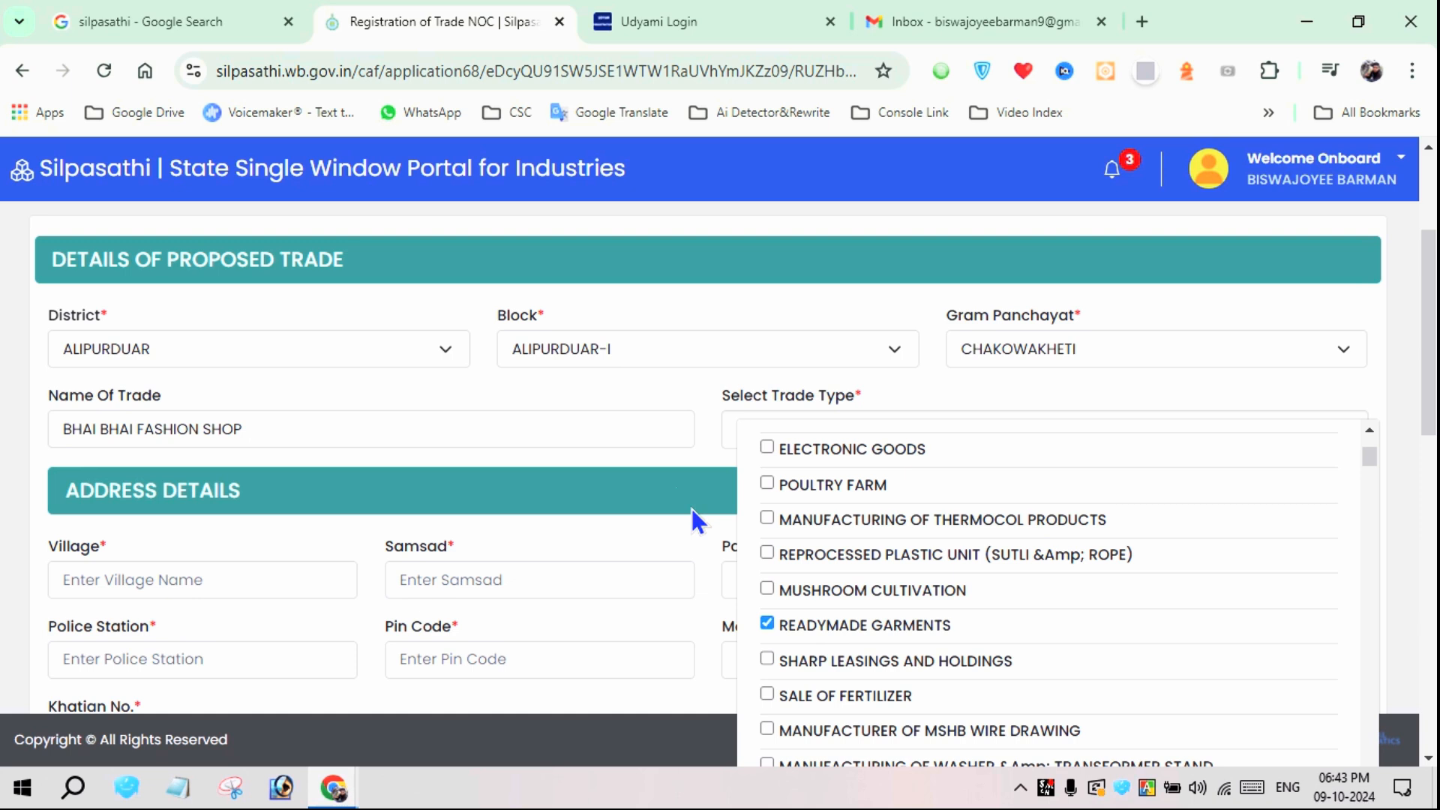
{"action": "left_click", "coordinate": [661, 390]}
Fill in the trade address's village, para and post office, with NO as the Samsad
{"action": "scroll", "coordinate": [649, 480], "scroll_direction": "down", "scroll_amount": 2}
{"action": "left_click", "coordinate": [232, 429]}
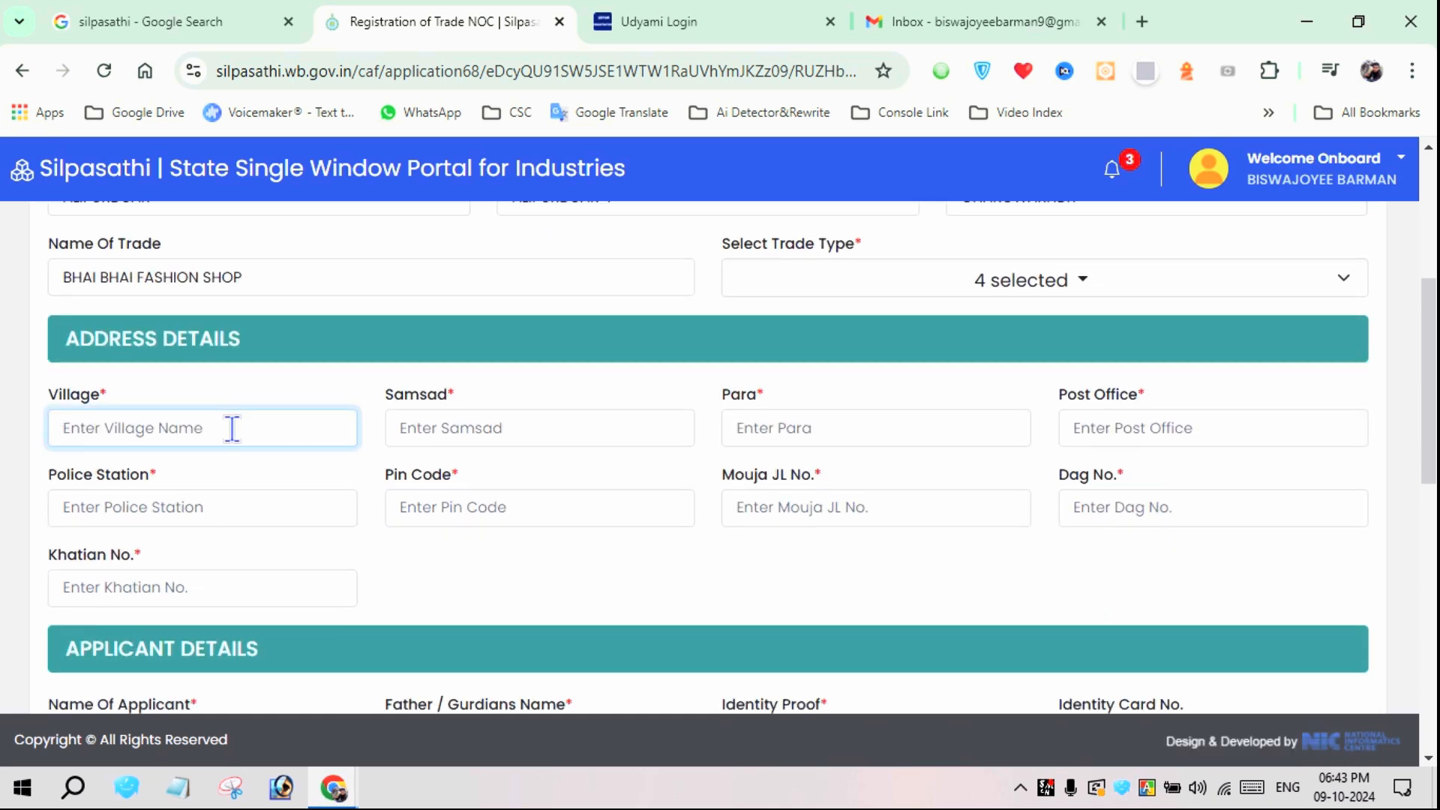
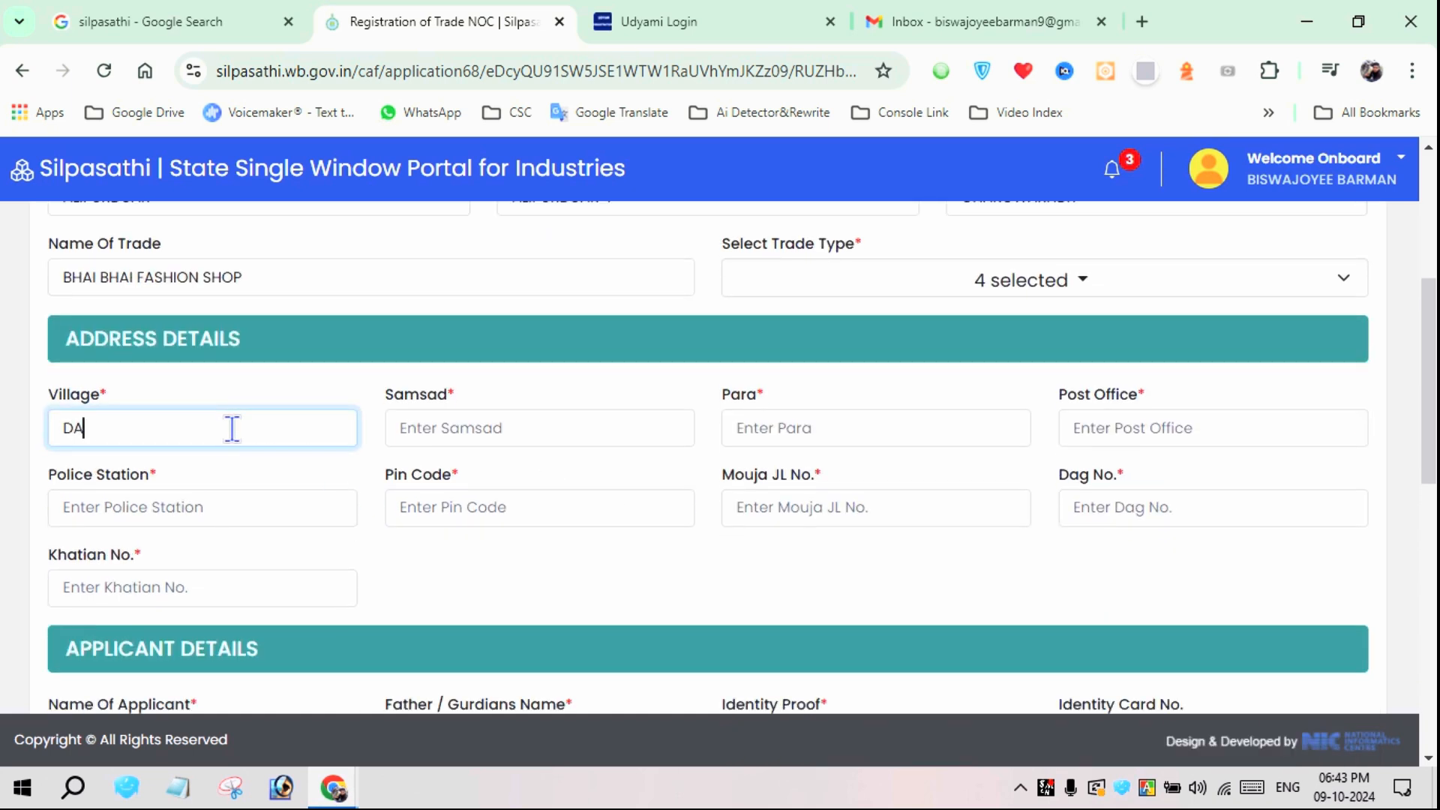
{"action": "key", "text": "Tab"}
{"action": "type", "text": "NO"}
{"action": "key", "text": "Tab"}
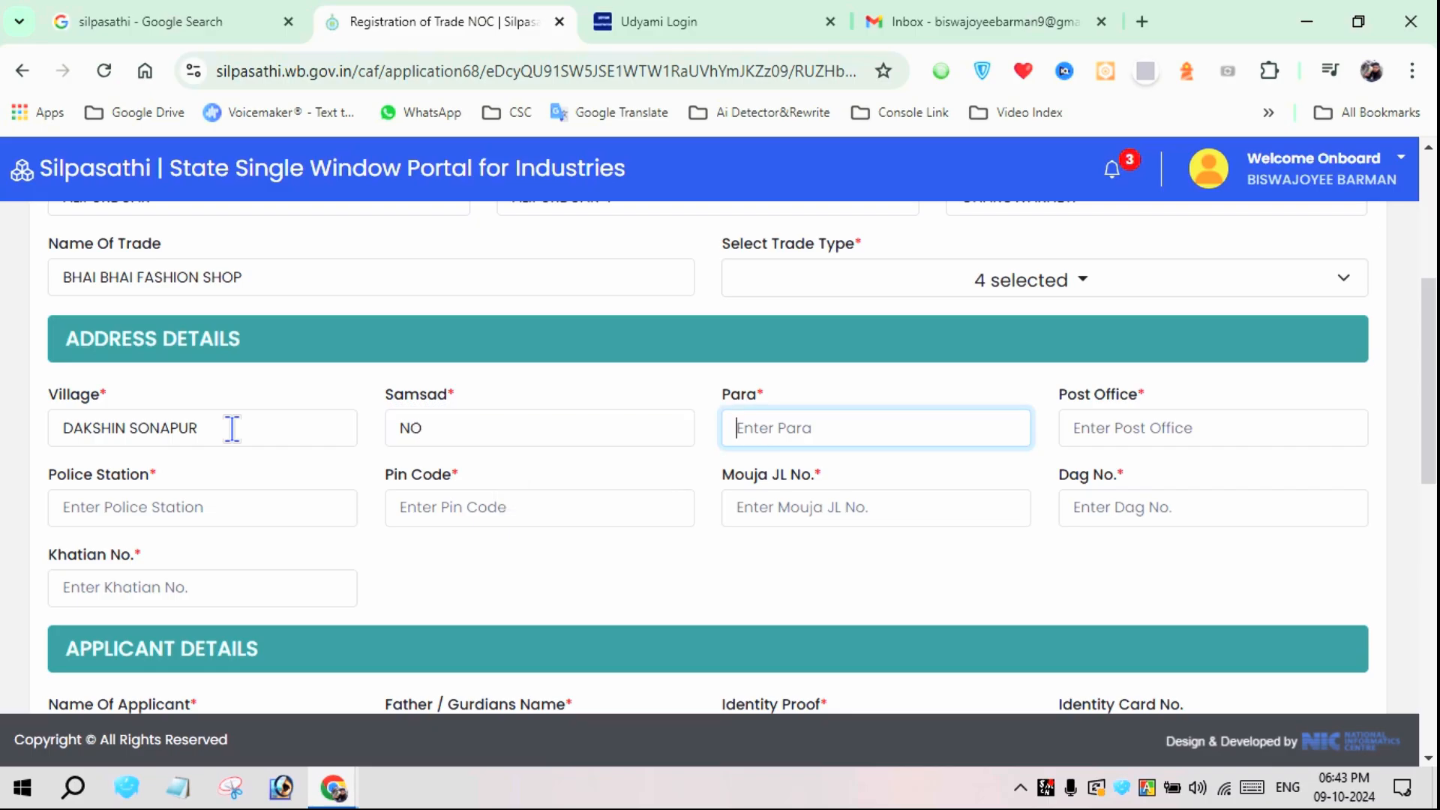
{"action": "type", "text": "ROYPARA"}
{"action": "key", "text": "Tab"}
{"action": "type", "text": "SONAPUR"}
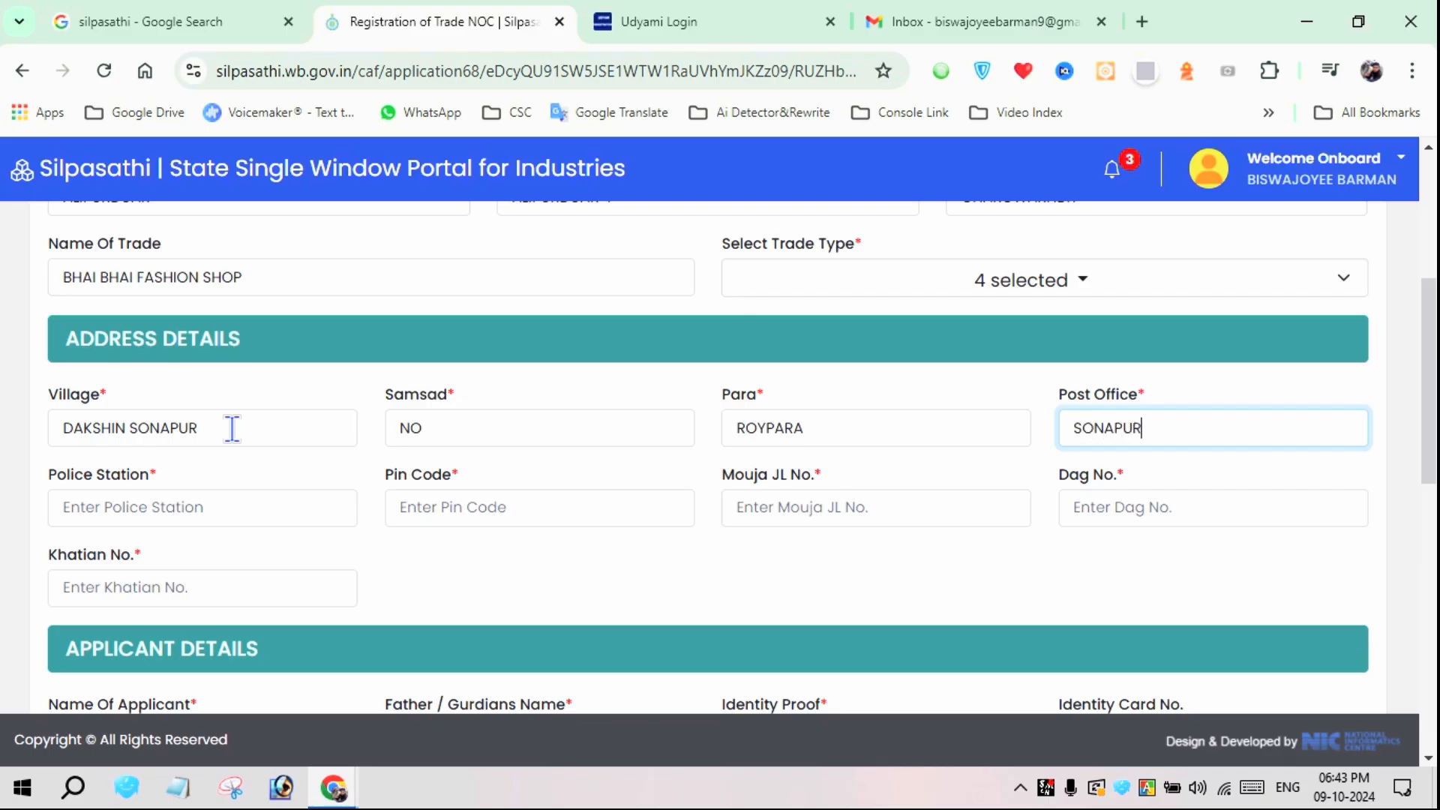
Fill in the police station and postal pin code of the trade address
{"action": "key", "text": "Tab"}
{"action": "type", "text": "ALIPURduar"}
{"action": "key", "text": "Tab"}
{"action": "type", "text": "736204"}
{"action": "key", "text": "Tab"}
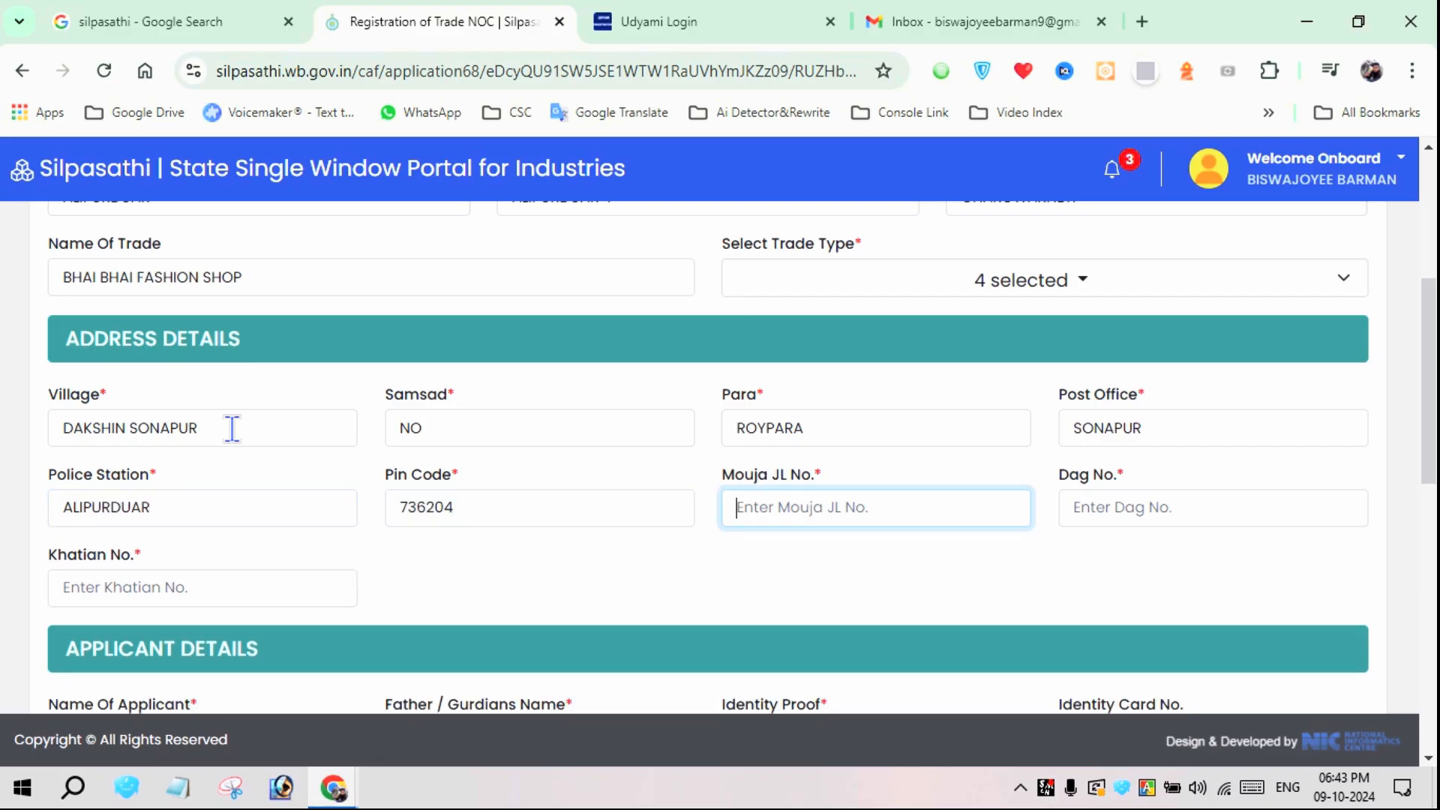
Fill in the Mouja JL number and Dag number, and enter NO as the Khatian number
{"action": "key", "text": "Tab"}
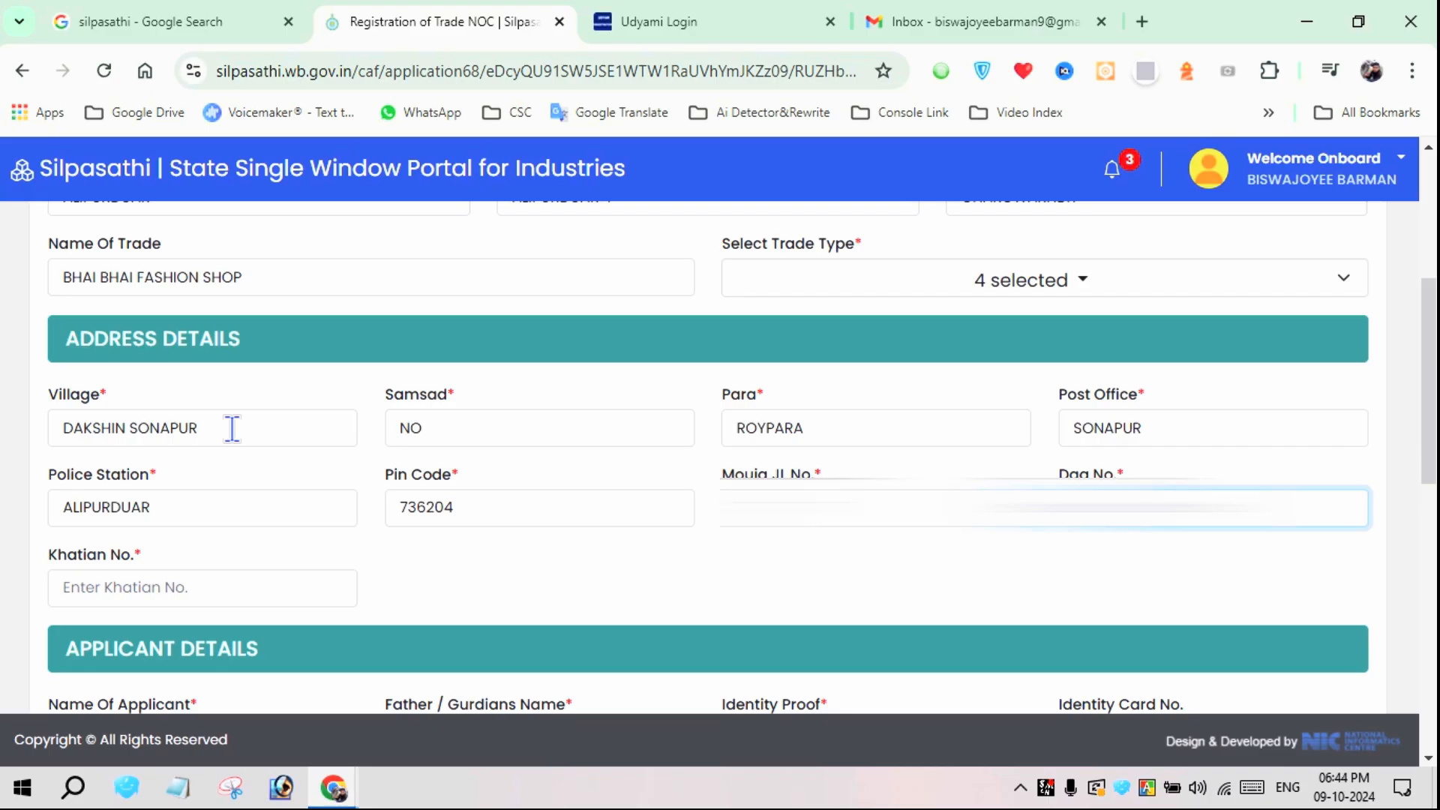
{"action": "type", "text": "1"}
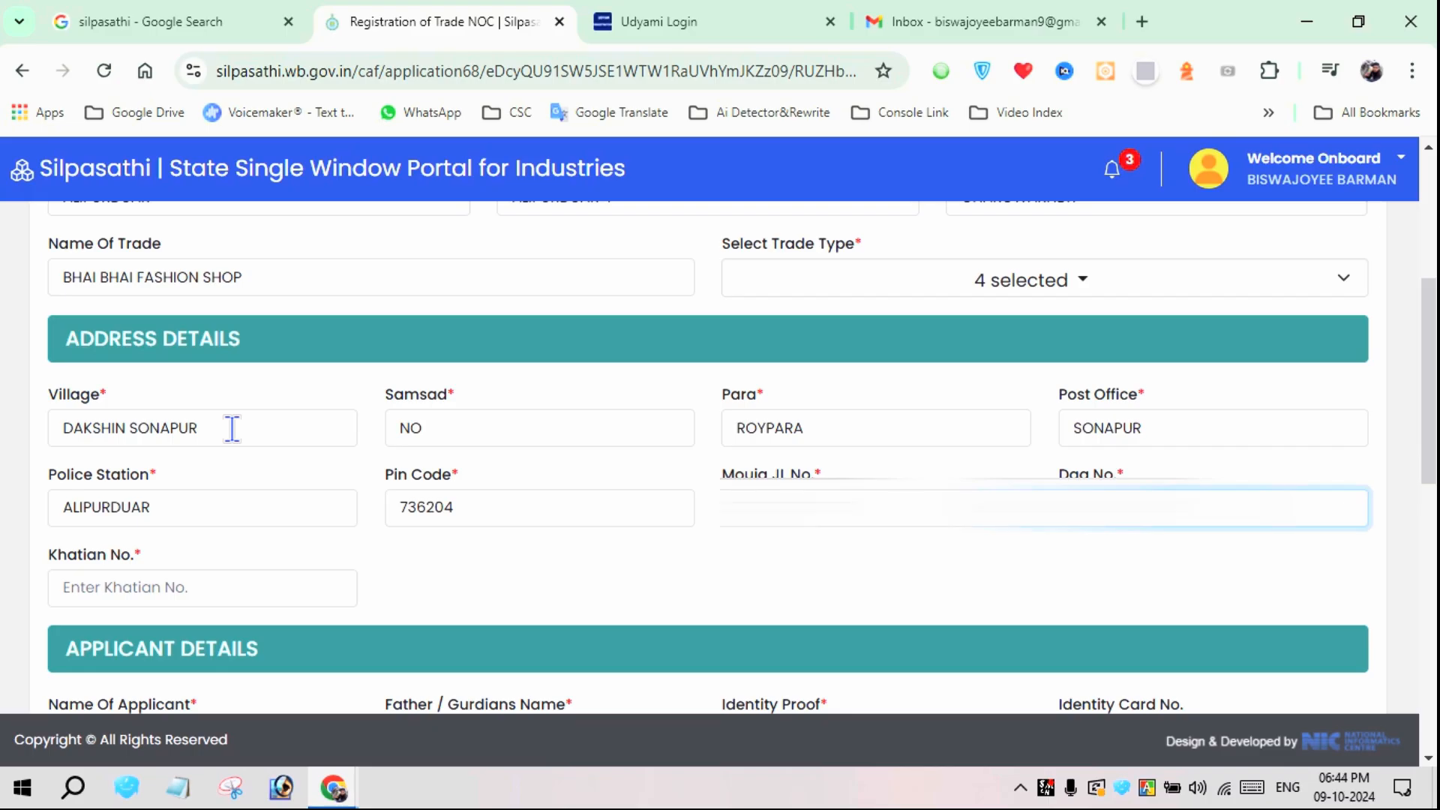
{"action": "key", "text": "Tab"}
{"action": "type", "text": "NO"}
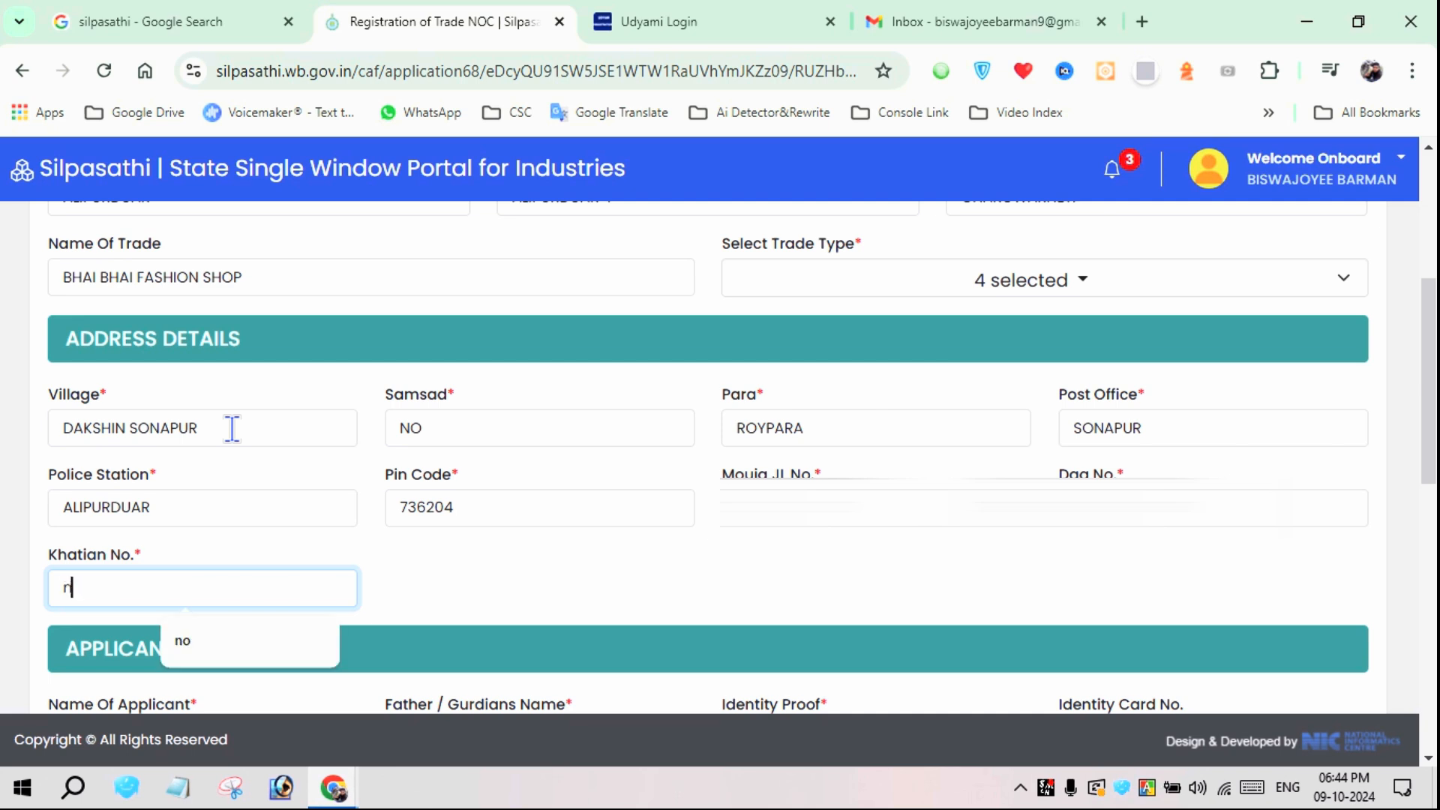
{"action": "key", "text": "Tab"}
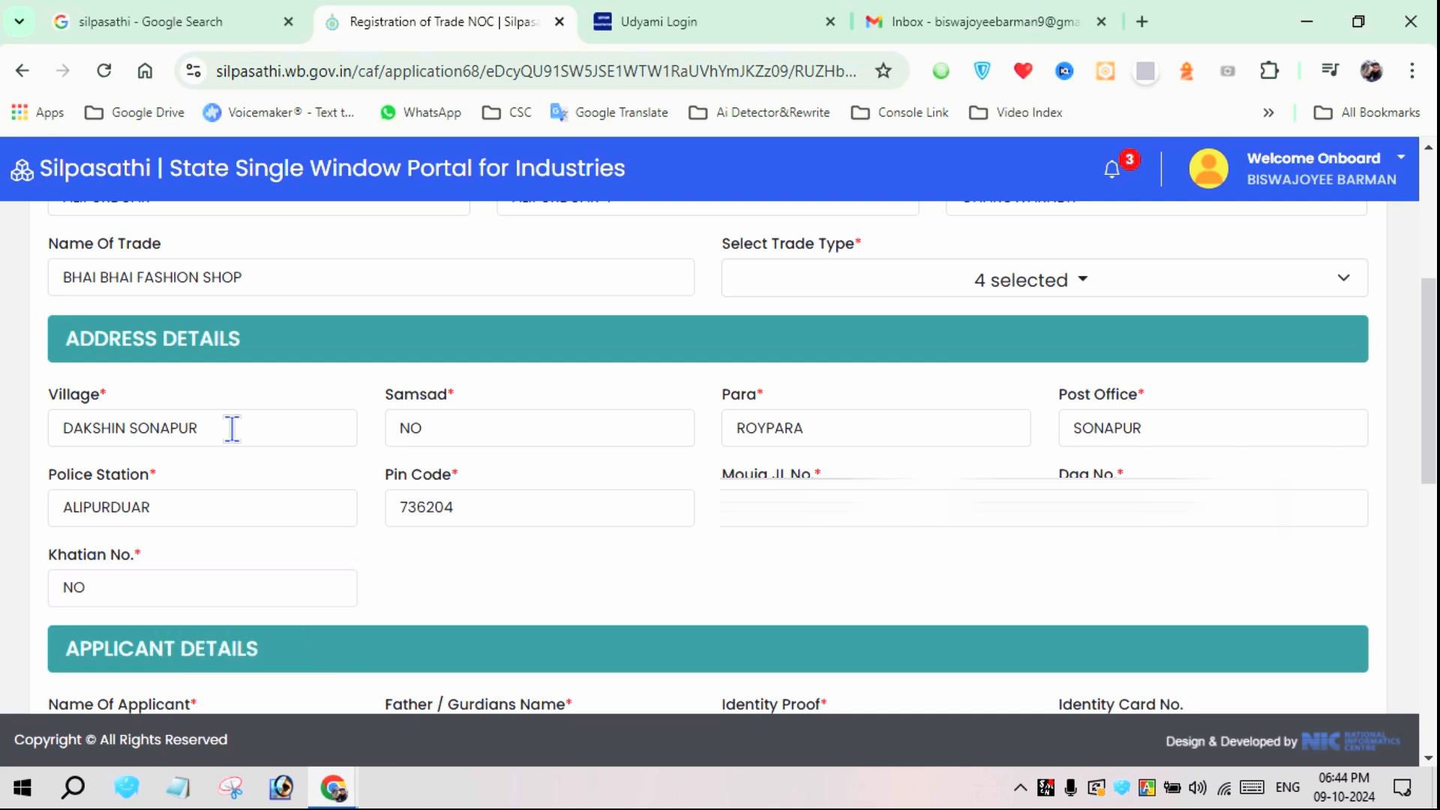
Enter the applicant's full name and the father's or guardian's name in the applicant details
{"action": "scroll", "coordinate": [232, 429], "scroll_direction": "down", "scroll_amount": 4}
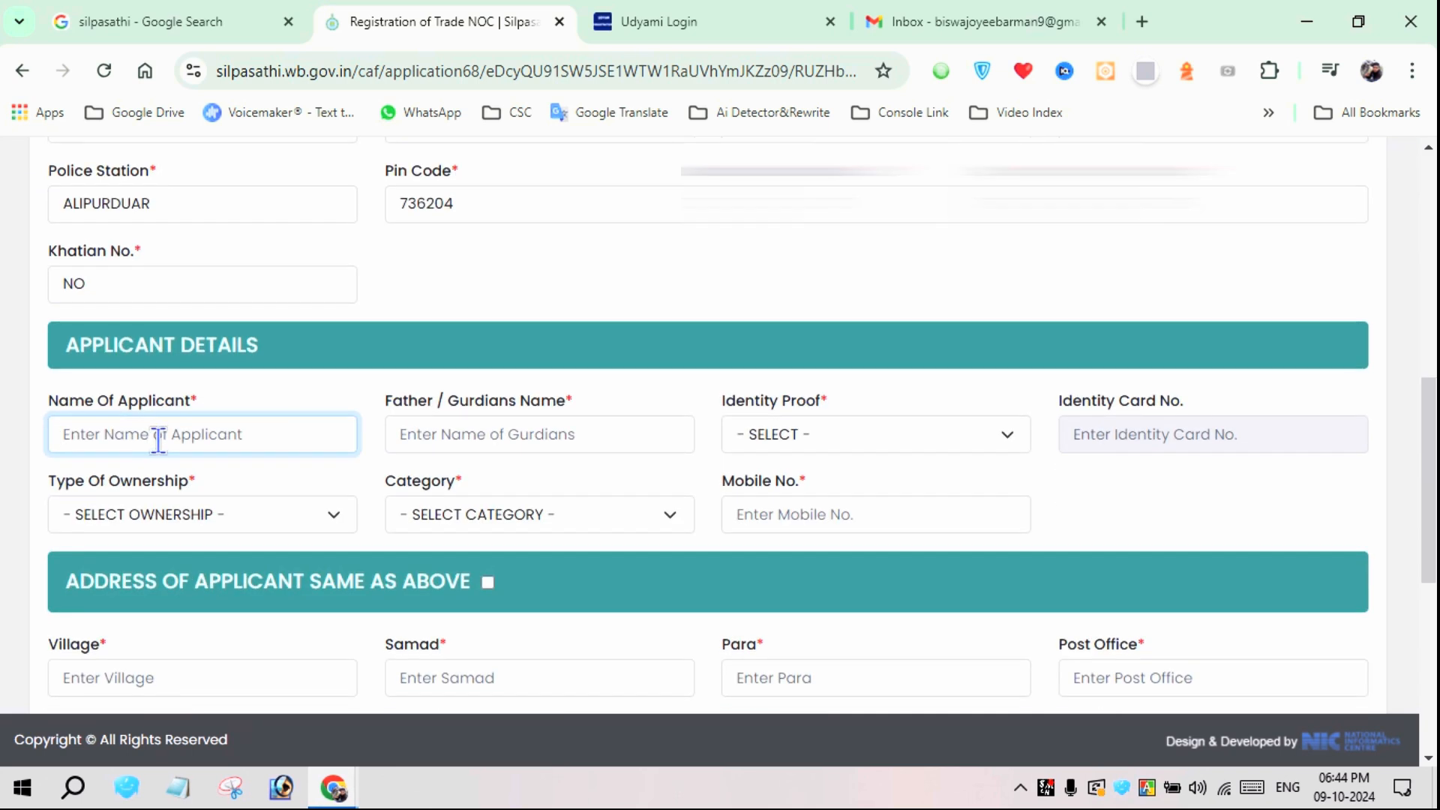
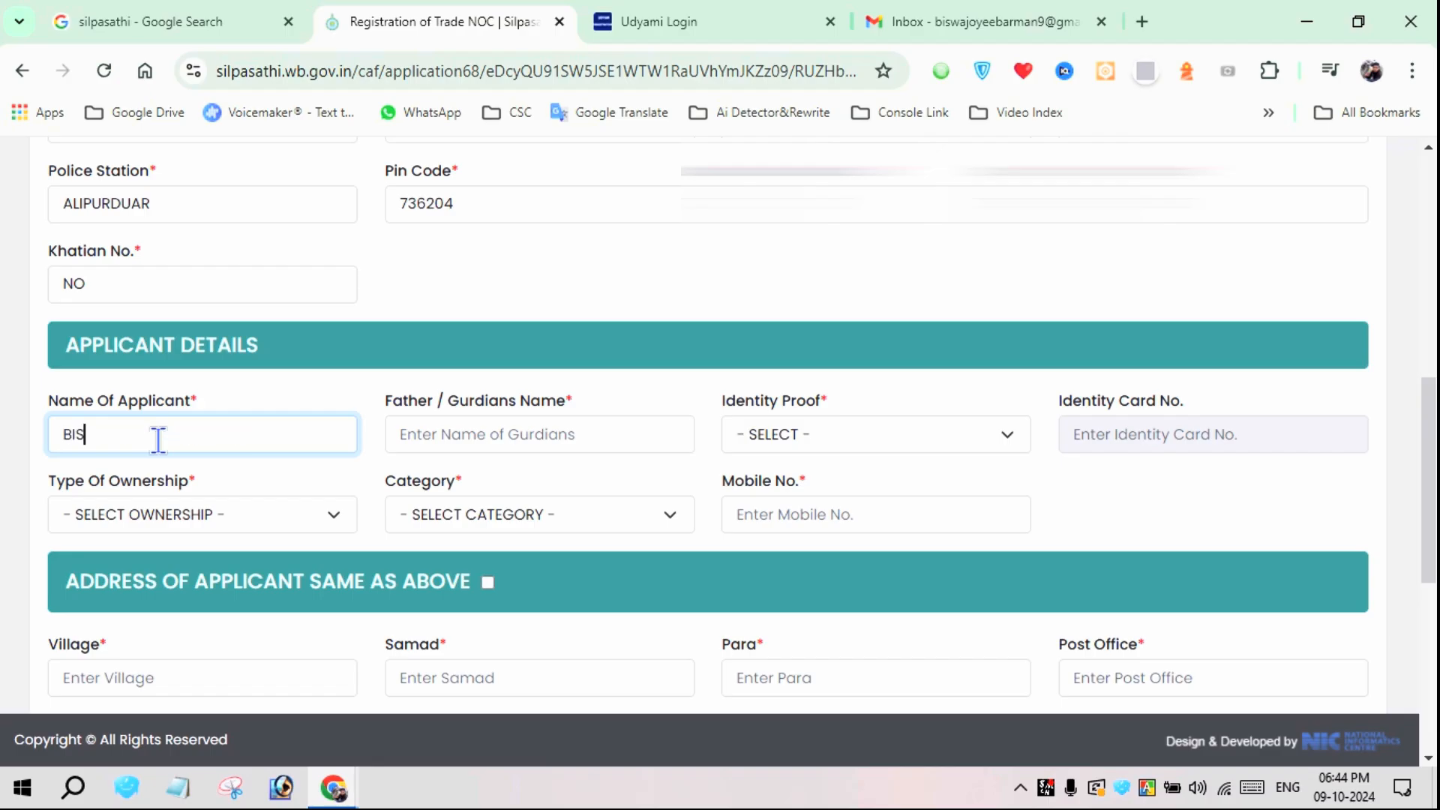
{"action": "left_click", "coordinate": [524, 432]}
{"action": "left_click", "coordinate": [627, 486]}
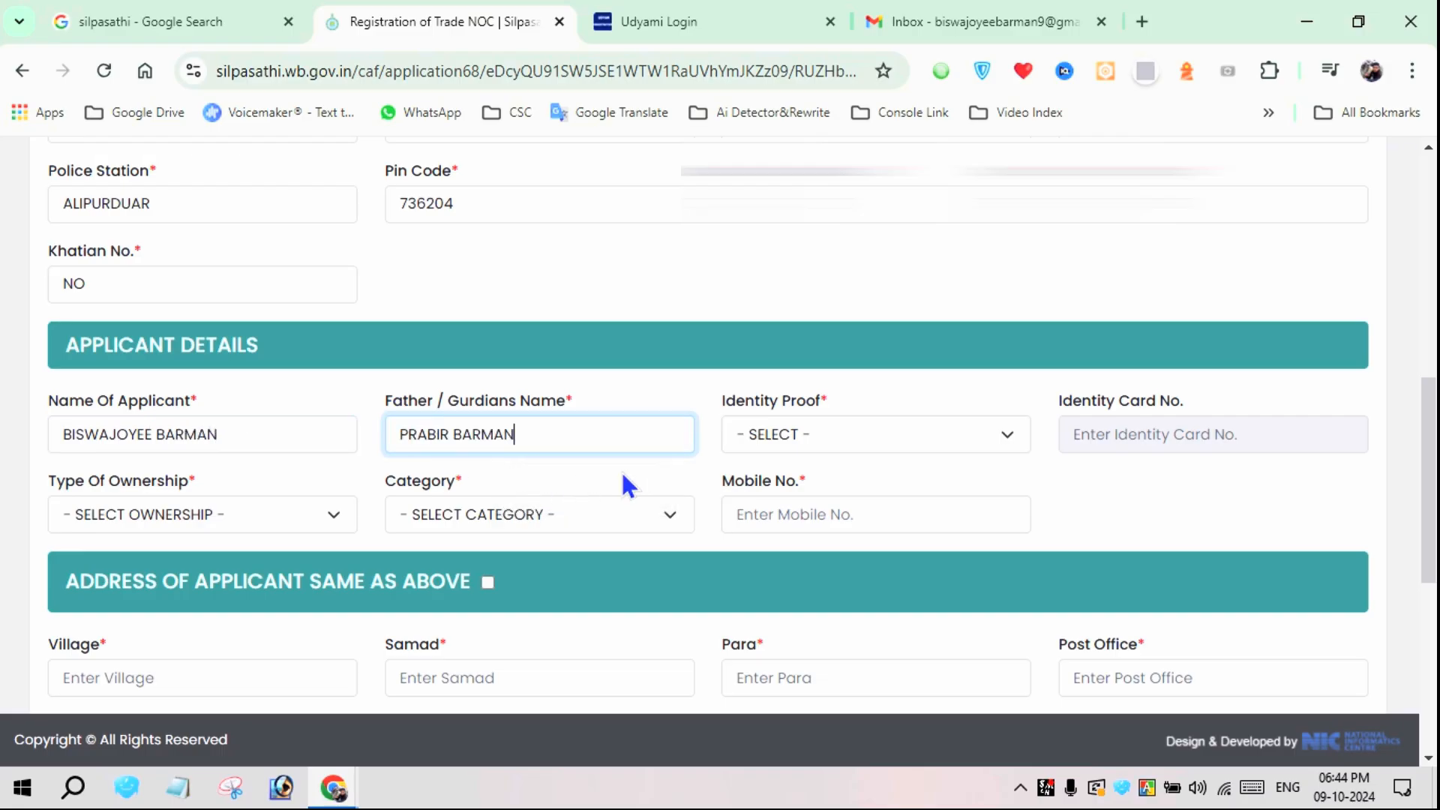
Select the applicant's identity proof type and fill in the identity card number
{"action": "left_click", "coordinate": [787, 434]}
{"action": "left_click", "coordinate": [807, 494]}
{"action": "left_click", "coordinate": [1195, 433]}
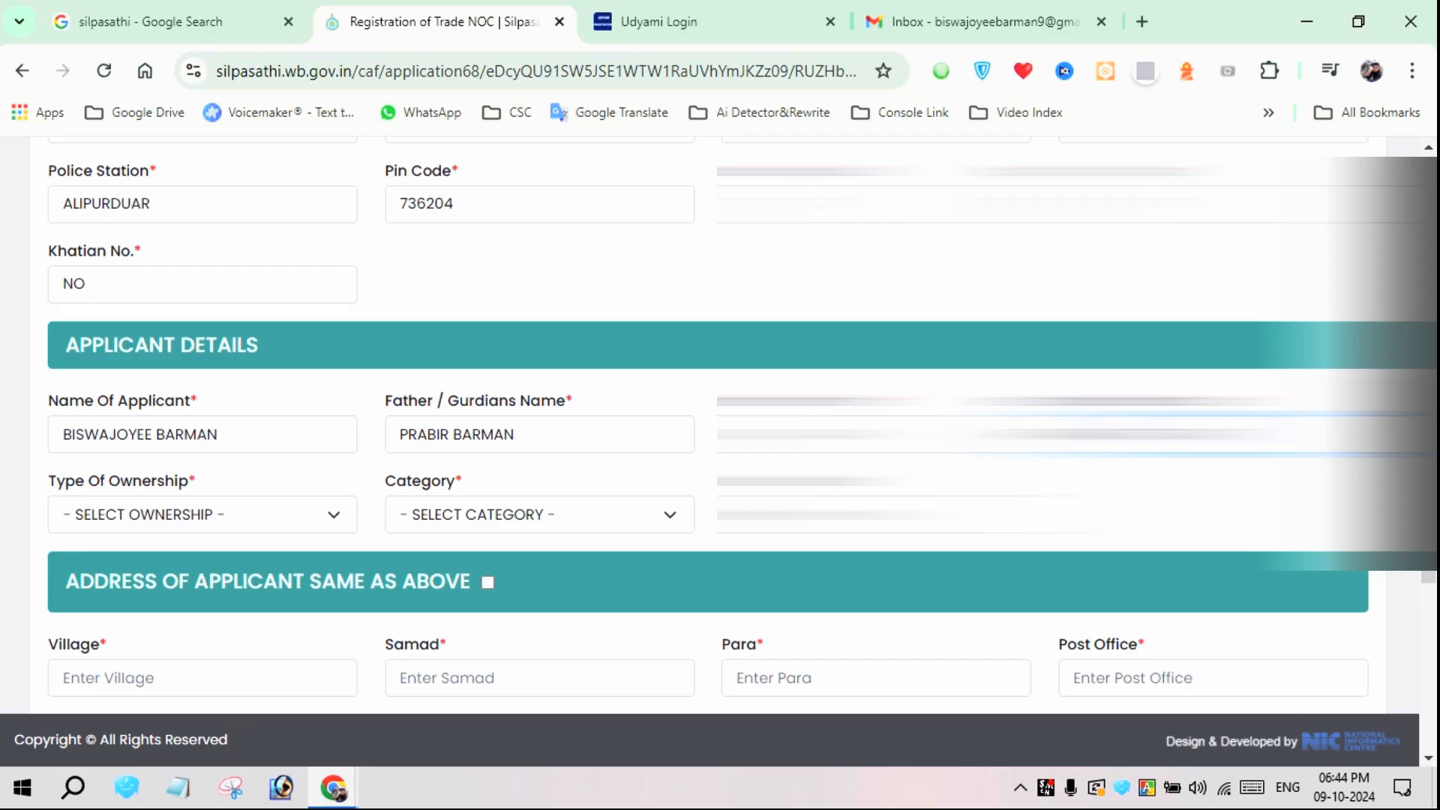
Set the applicant's type of ownership to PERSONAL and the category to GP CITIZEN
{"action": "left_click", "coordinate": [215, 509]}
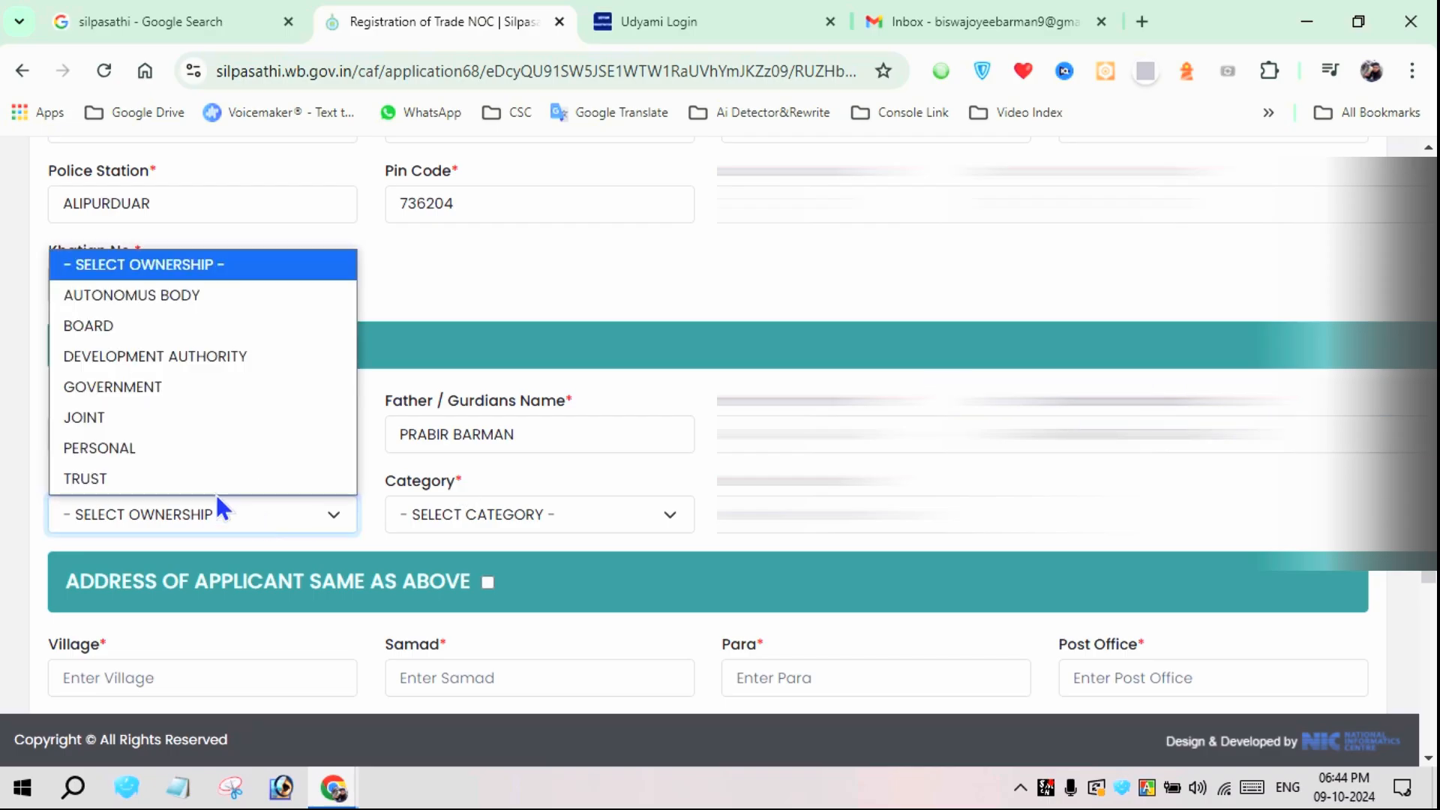
{"action": "left_click", "coordinate": [129, 447]}
{"action": "left_click", "coordinate": [480, 517]}
{"action": "left_click", "coordinate": [476, 637]}
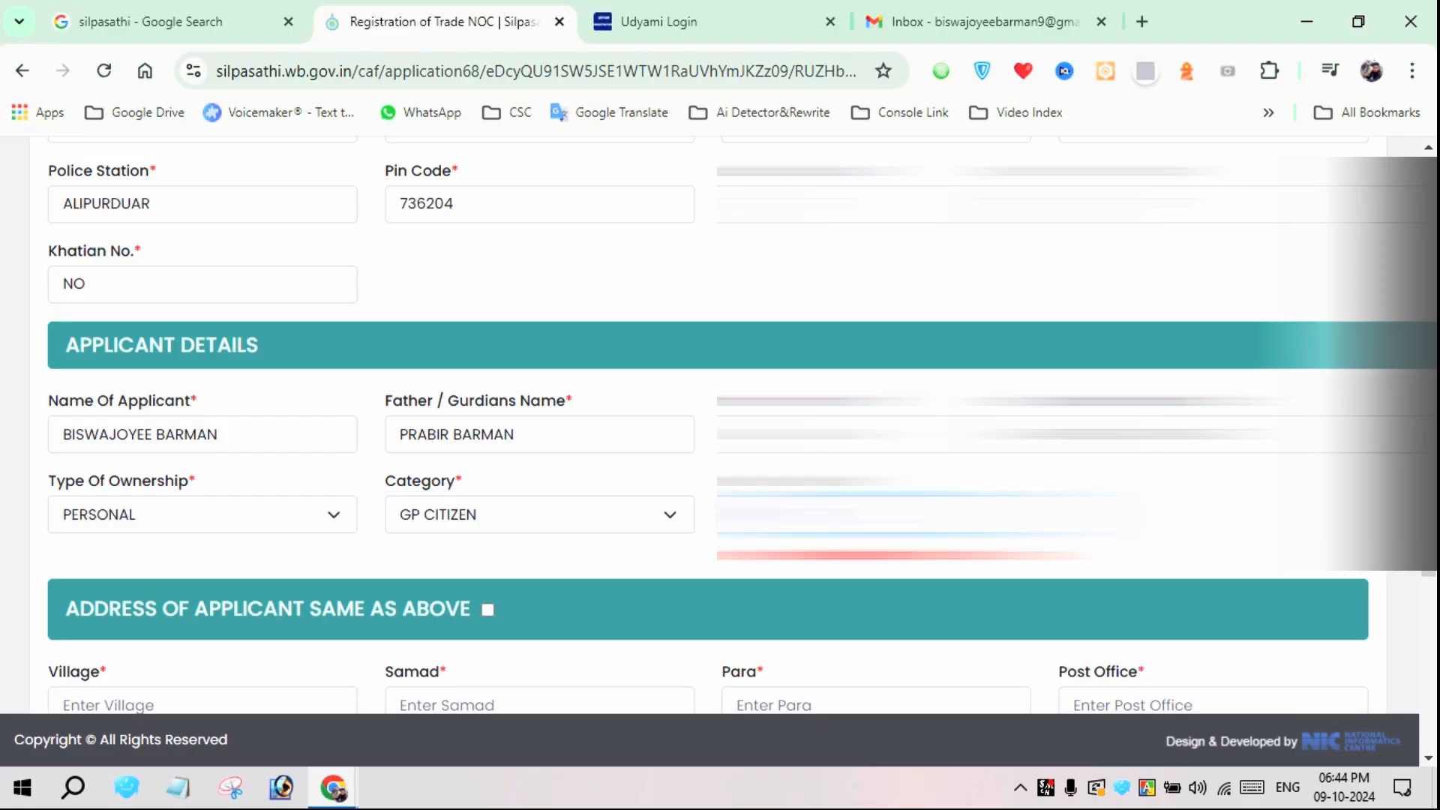
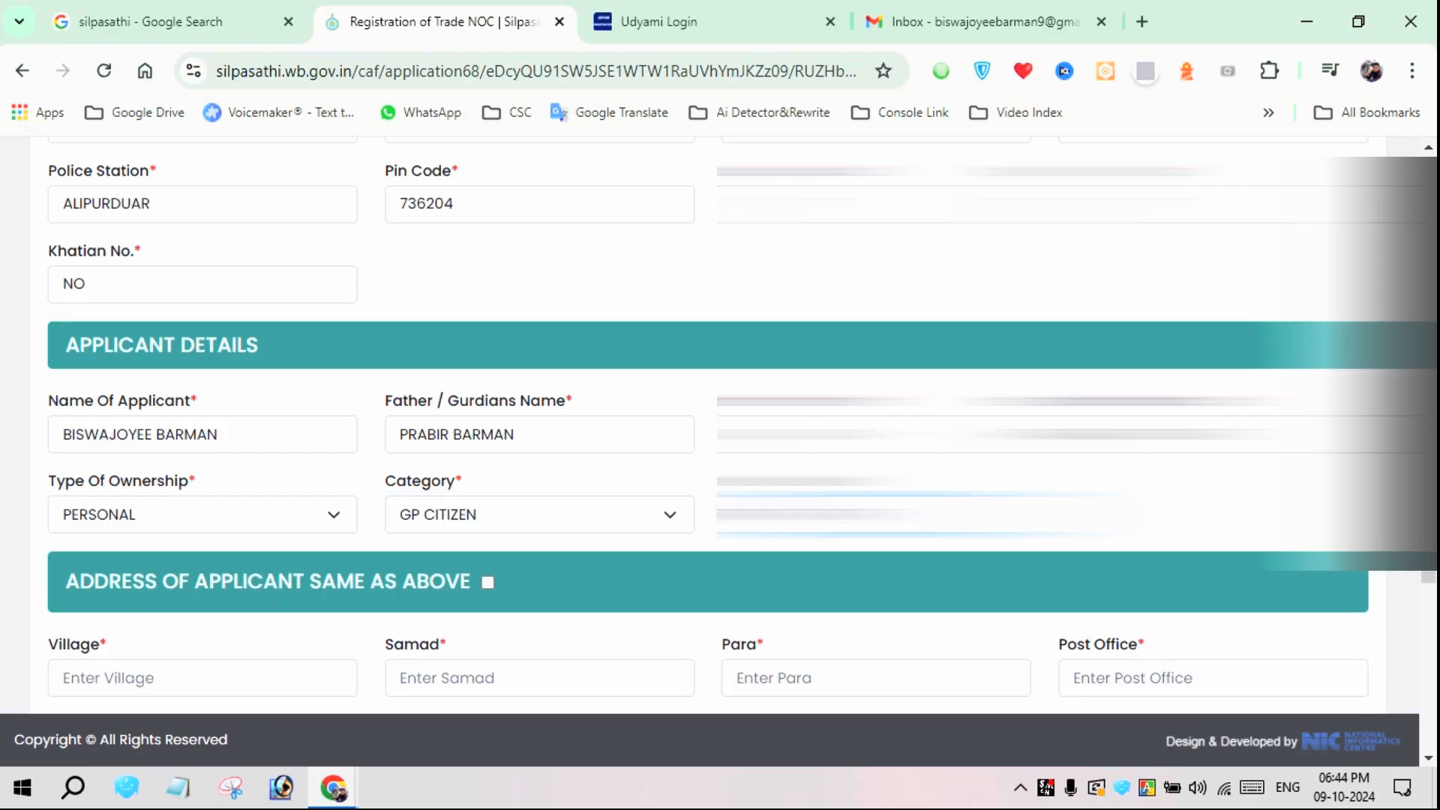
Enter the applicant's mobile number and mark the applicant's address as the same as the trade address
{"action": "scroll", "coordinate": [271, 540], "scroll_direction": "down", "scroll_amount": 3}
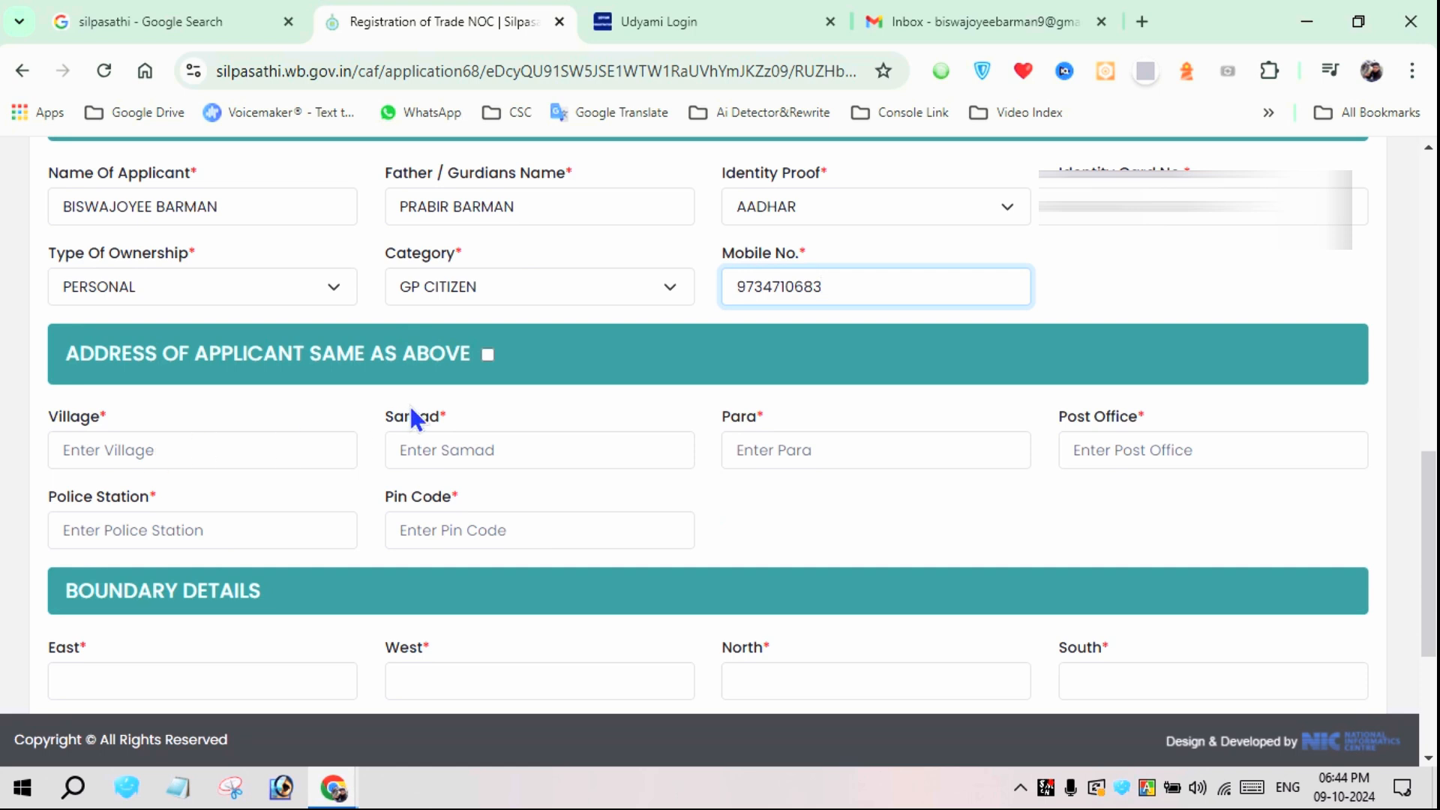
{"action": "left_click", "coordinate": [487, 355]}
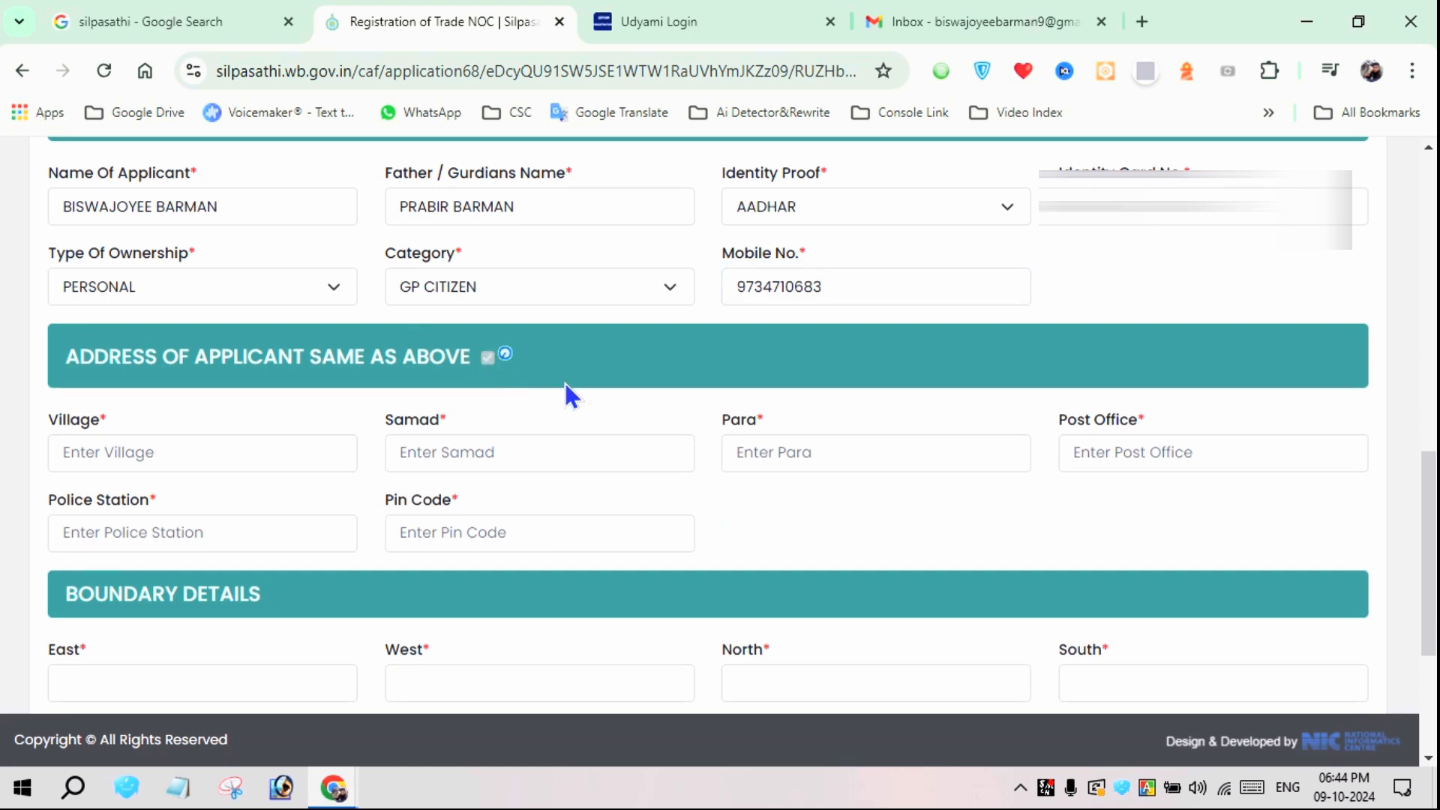
Fill in the boundary details with House for East, Road for West, Road for North and House for South
{"action": "scroll", "coordinate": [525, 387], "scroll_direction": "down", "scroll_amount": 2}
{"action": "left_click", "coordinate": [225, 392]}
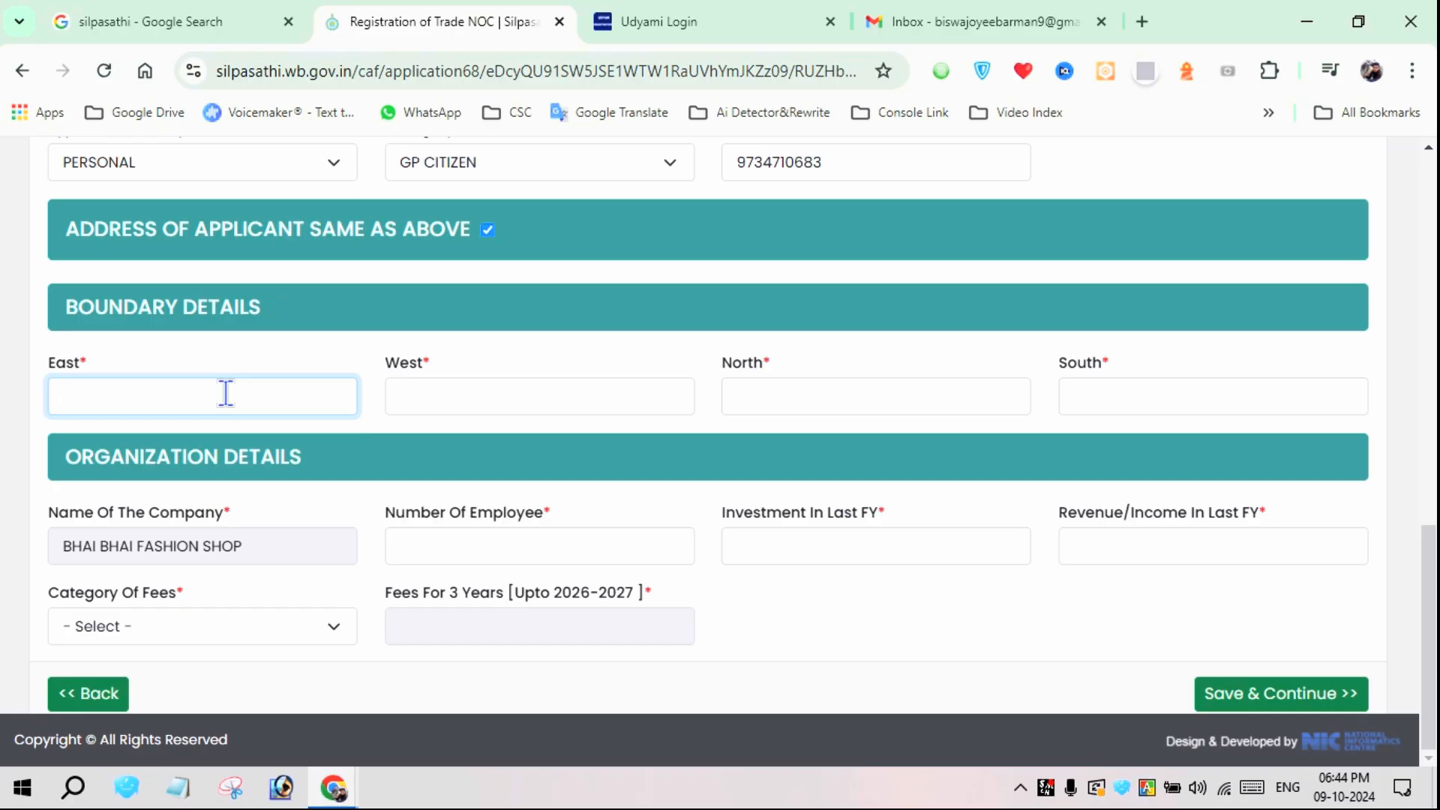
{"action": "type", "text": "House"}
{"action": "key", "text": "Tab"}
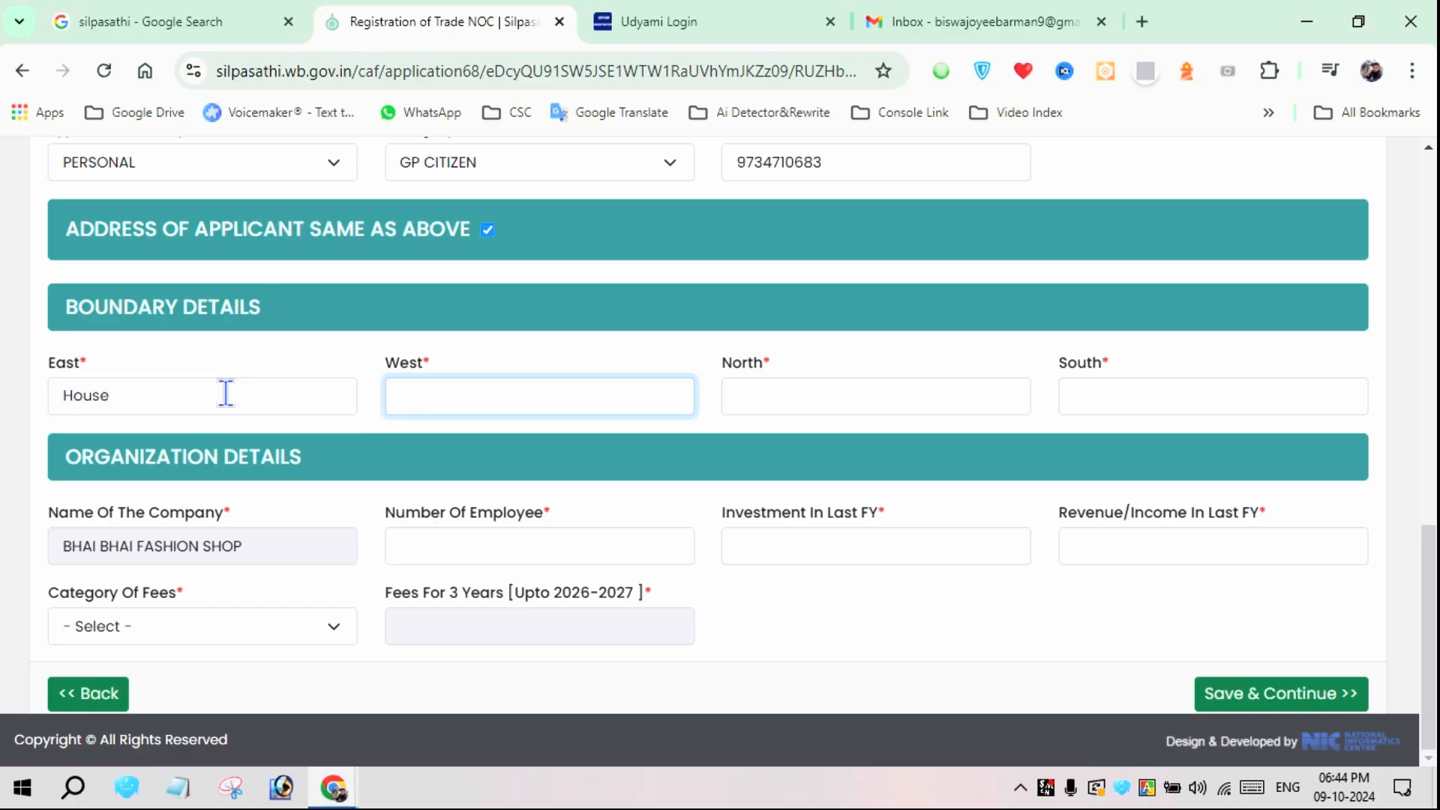
{"action": "type", "text": "Road"}
{"action": "key", "text": "Tab"}
{"action": "type", "text": "Road"}
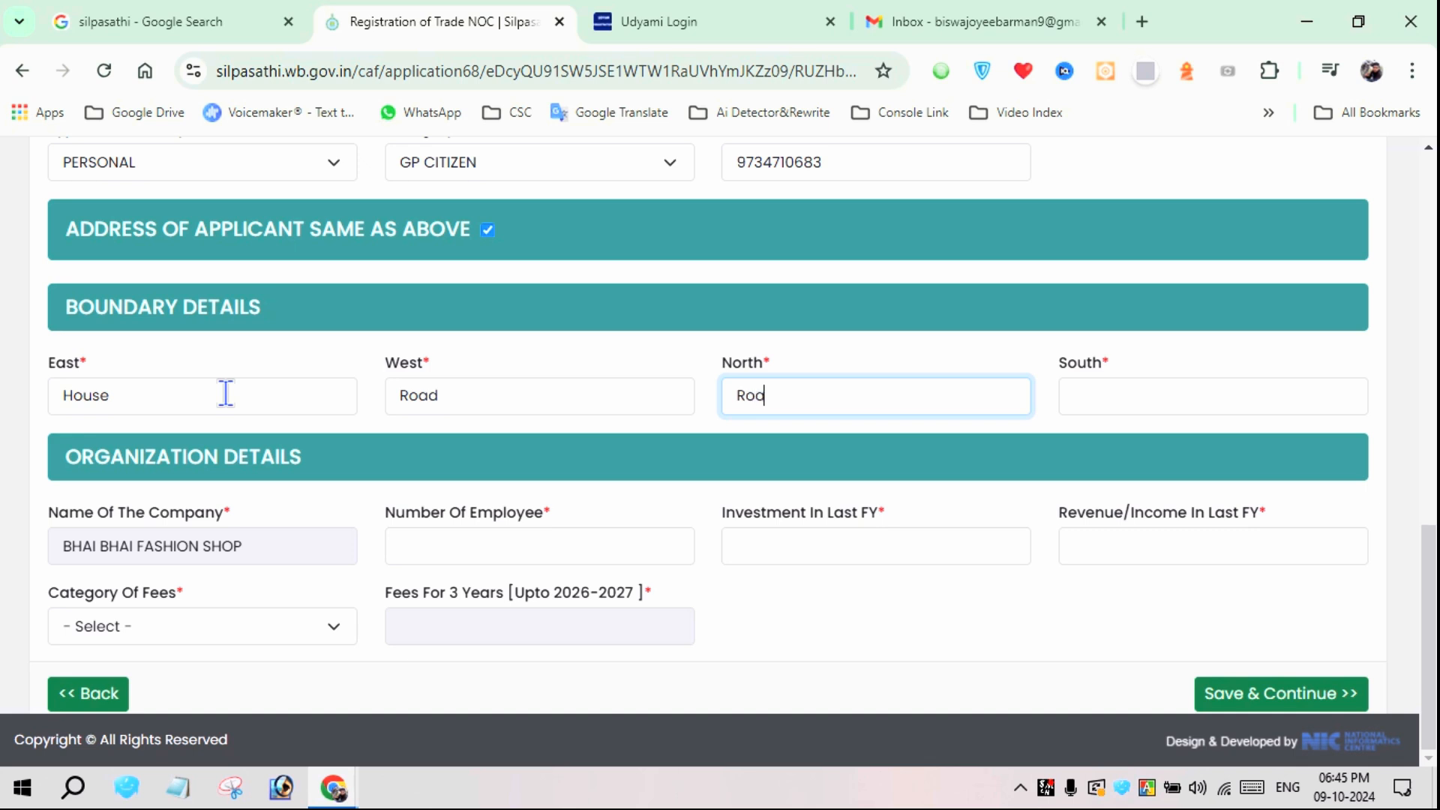
{"action": "key", "text": "Tab"}
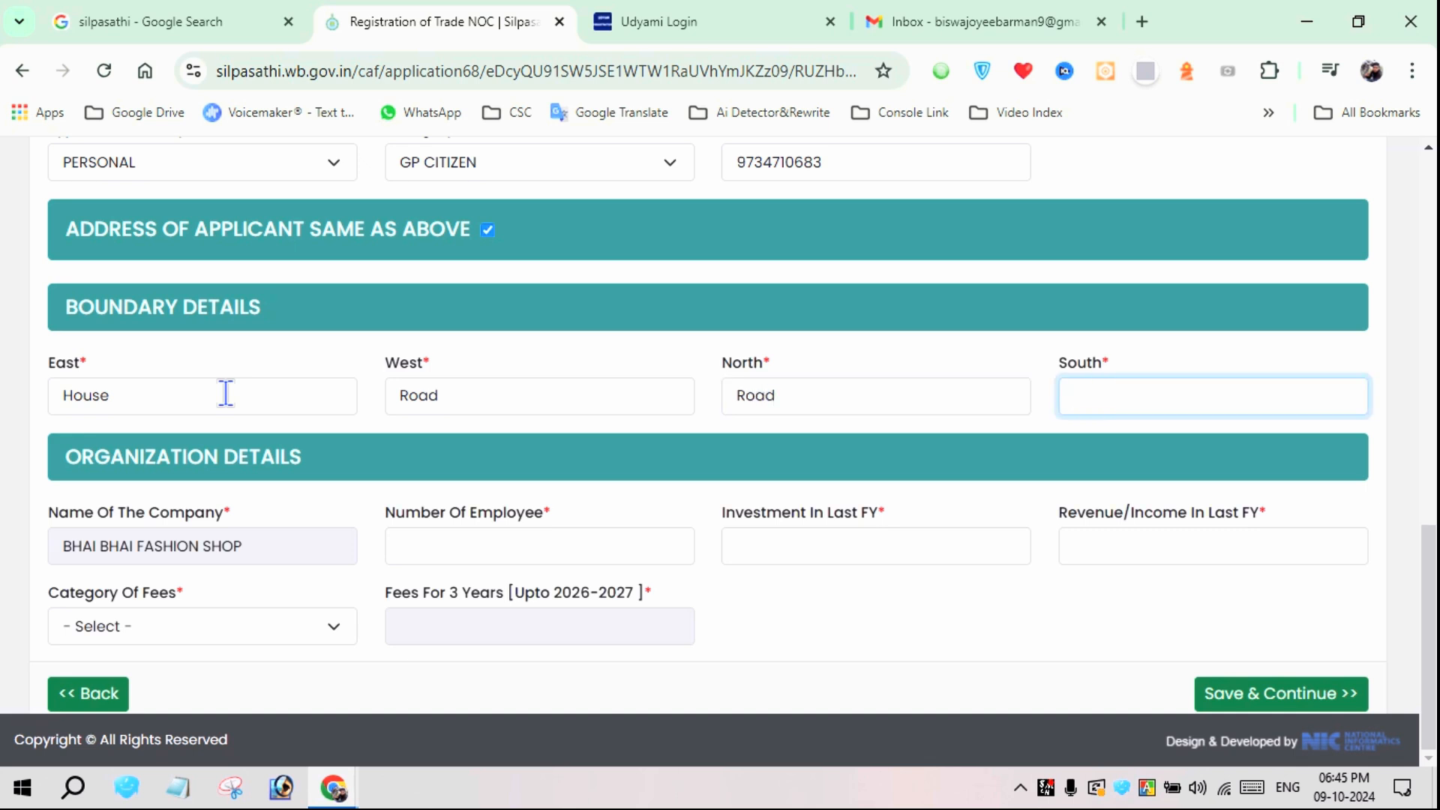
{"action": "type", "text": "House"}
{"action": "left_click", "coordinate": [292, 506]}
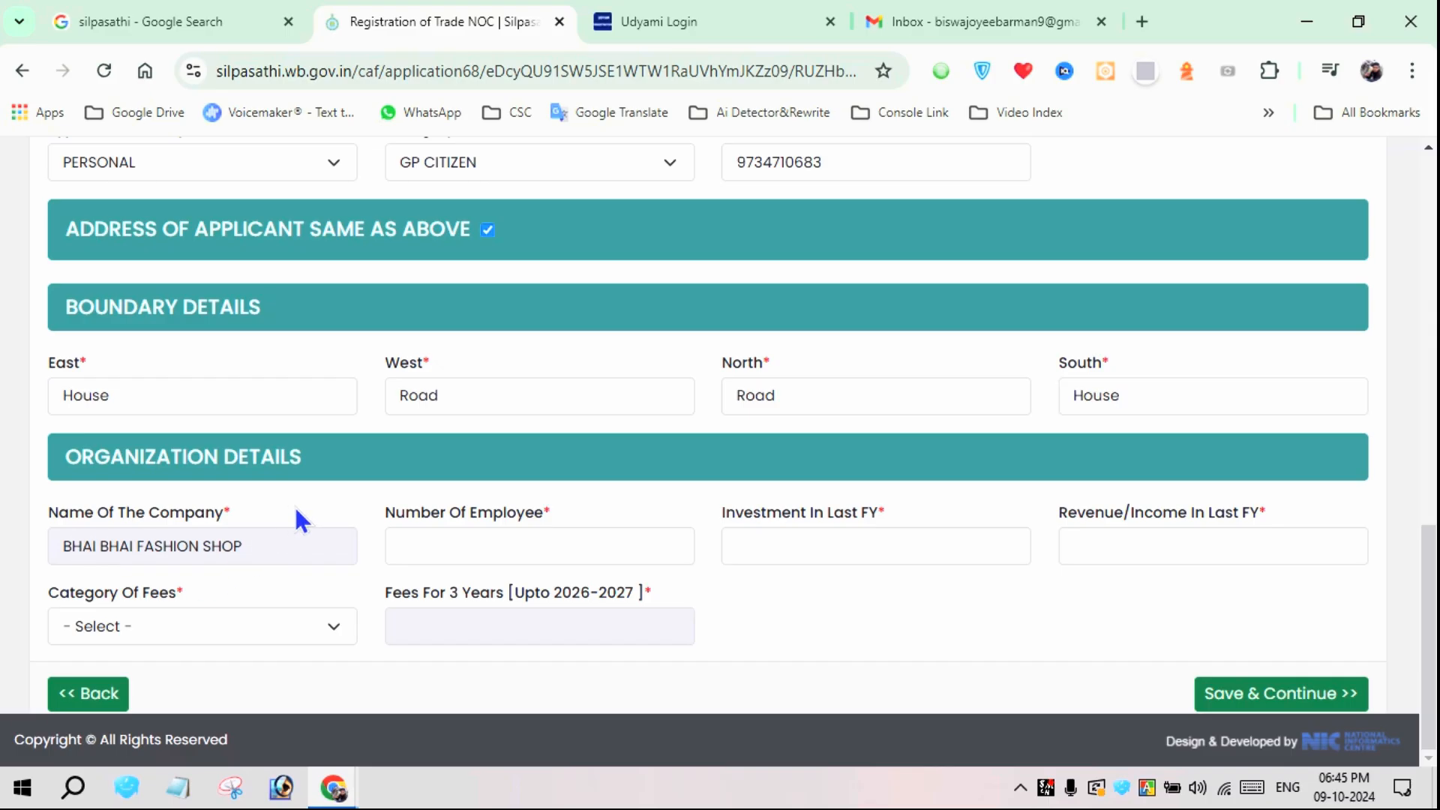
Enter 1 employee, an investment of 10000 and a revenue of 120000 for the last financial year in the organization details
{"action": "left_click", "coordinate": [468, 554]}
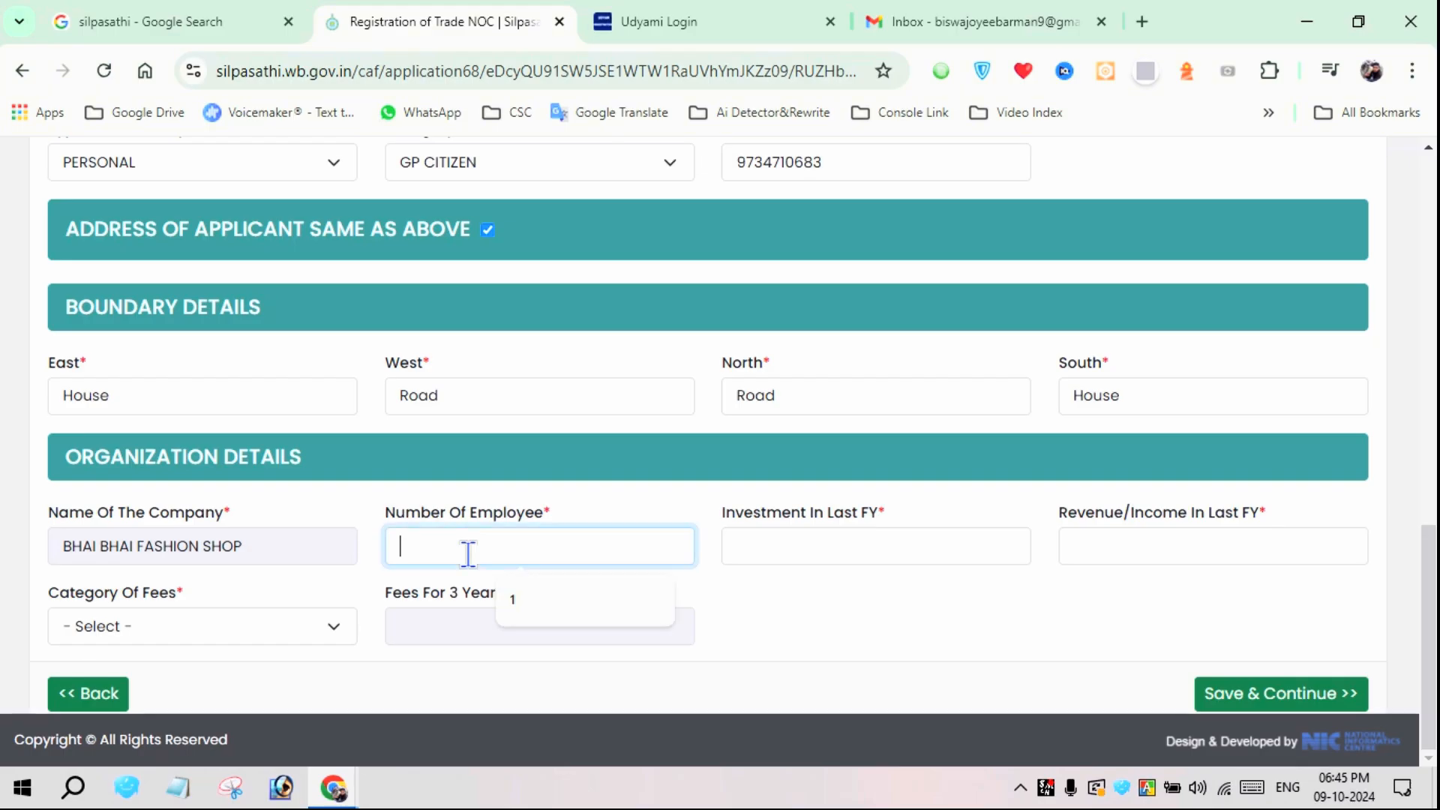
{"action": "left_click", "coordinate": [523, 595]}
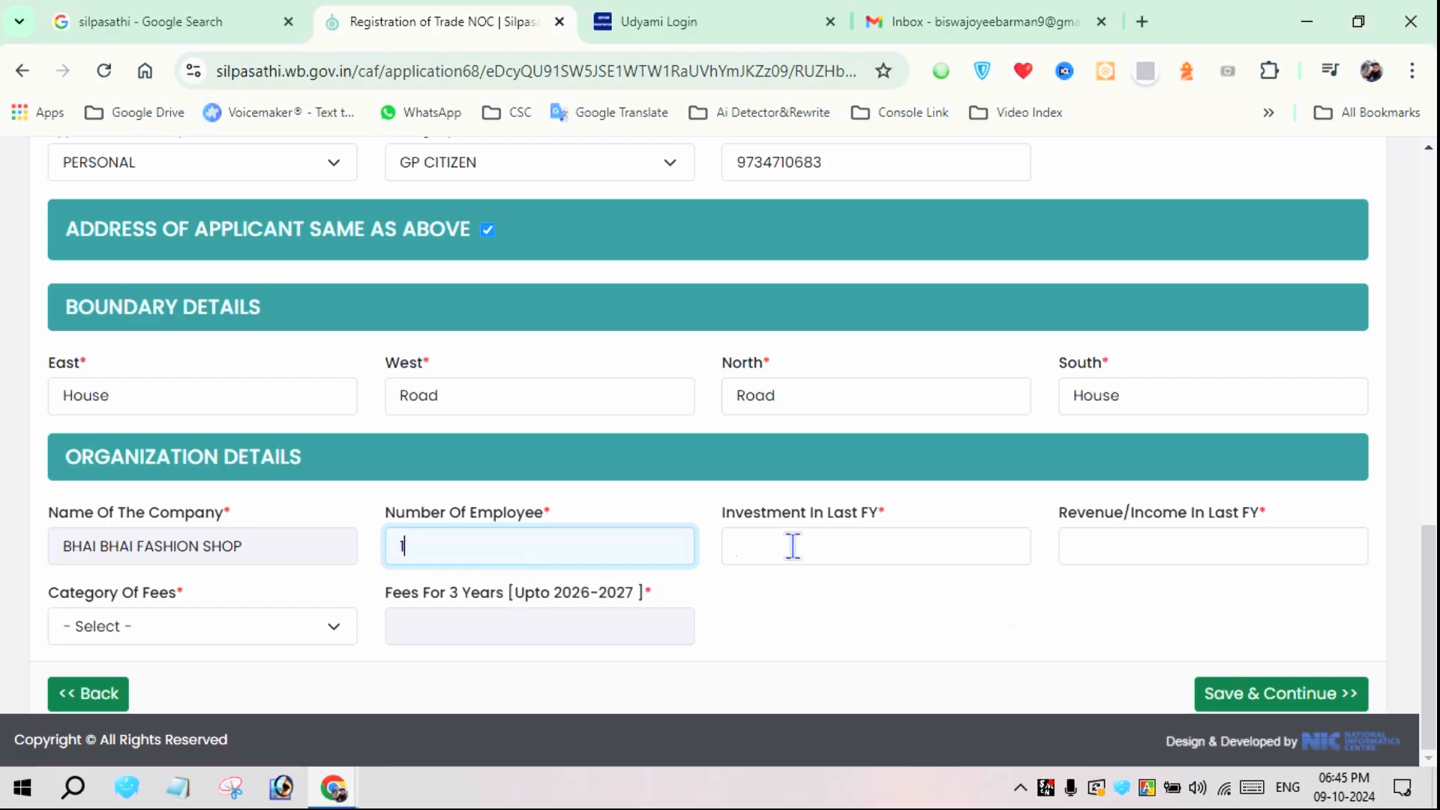
{"action": "left_click", "coordinate": [792, 546]}
{"action": "left_click", "coordinate": [898, 606]}
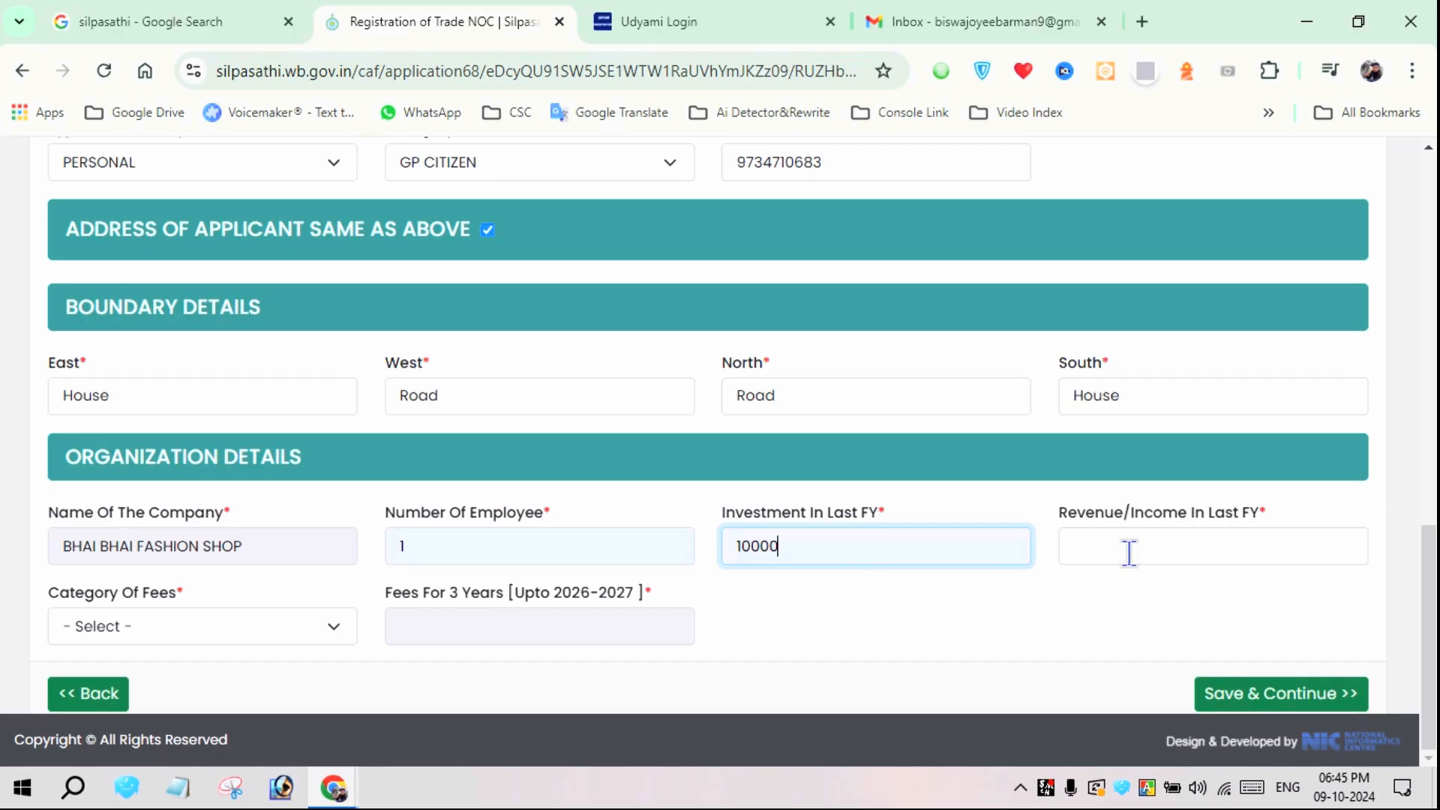
{"action": "left_click", "coordinate": [1129, 553]}
{"action": "left_click", "coordinate": [1153, 595]}
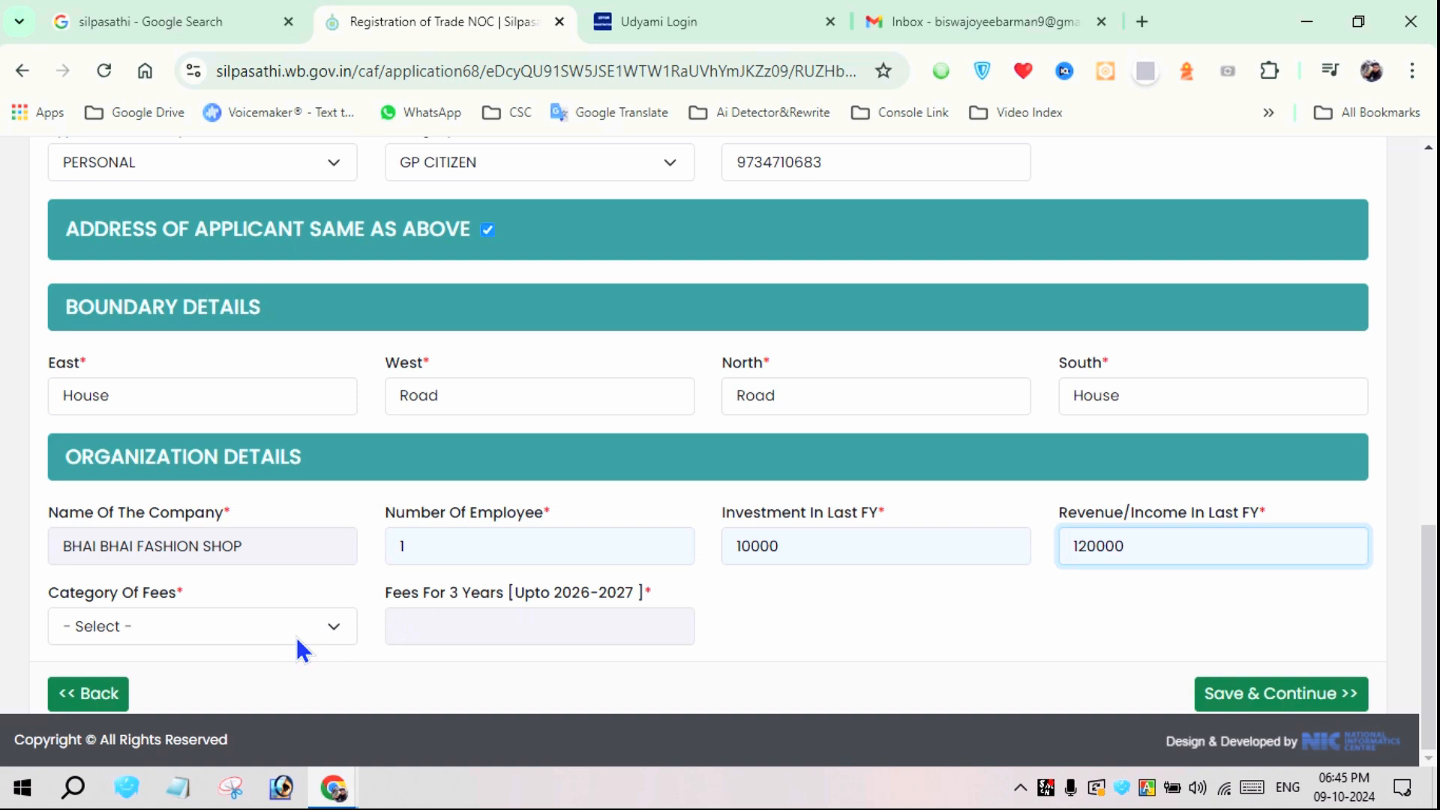
Set the category of fees to Not Paying Professional Tax, and save the form to continue to the document upload
{"action": "left_click", "coordinate": [295, 637]}
{"action": "left_click", "coordinate": [113, 376]}
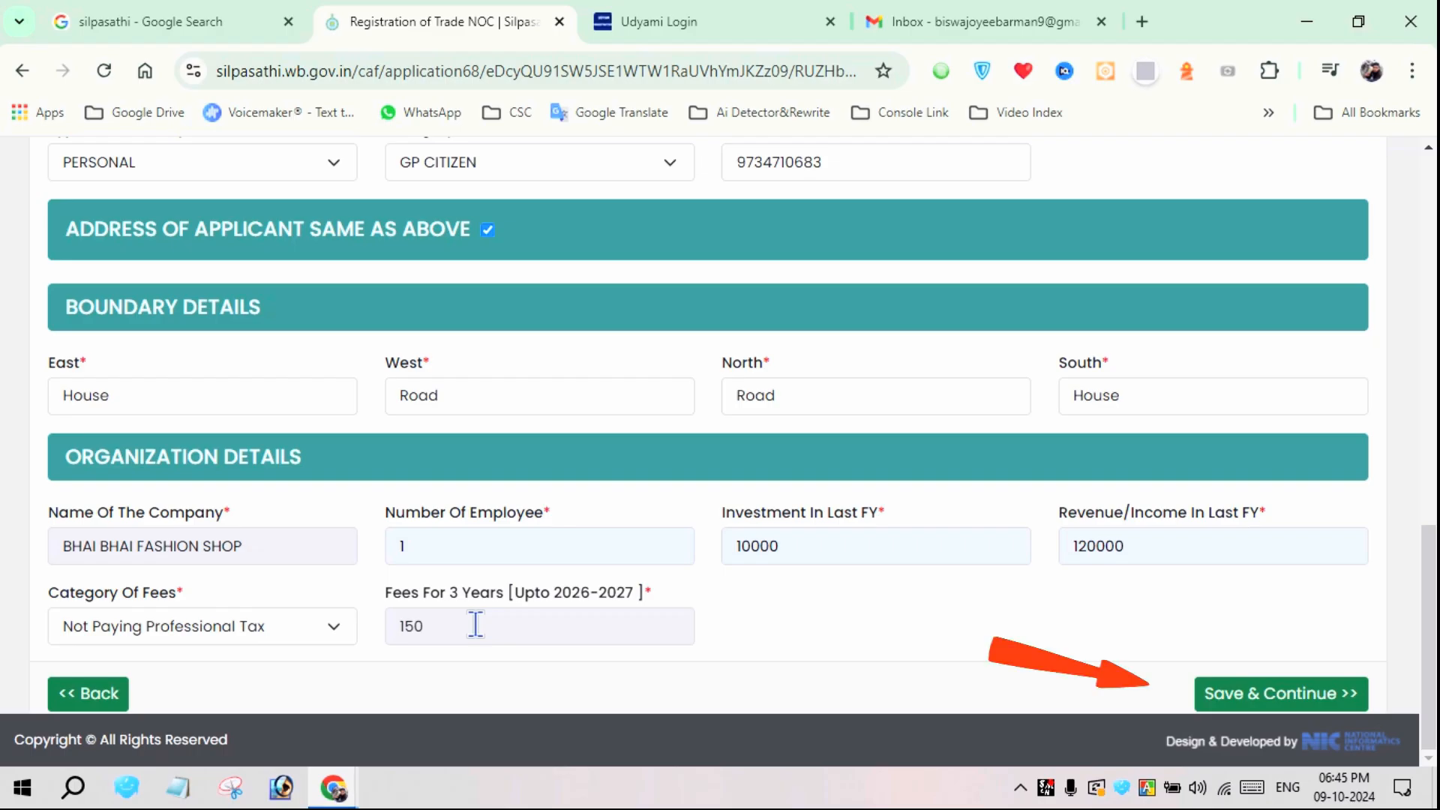
{"action": "left_click", "coordinate": [1256, 698]}
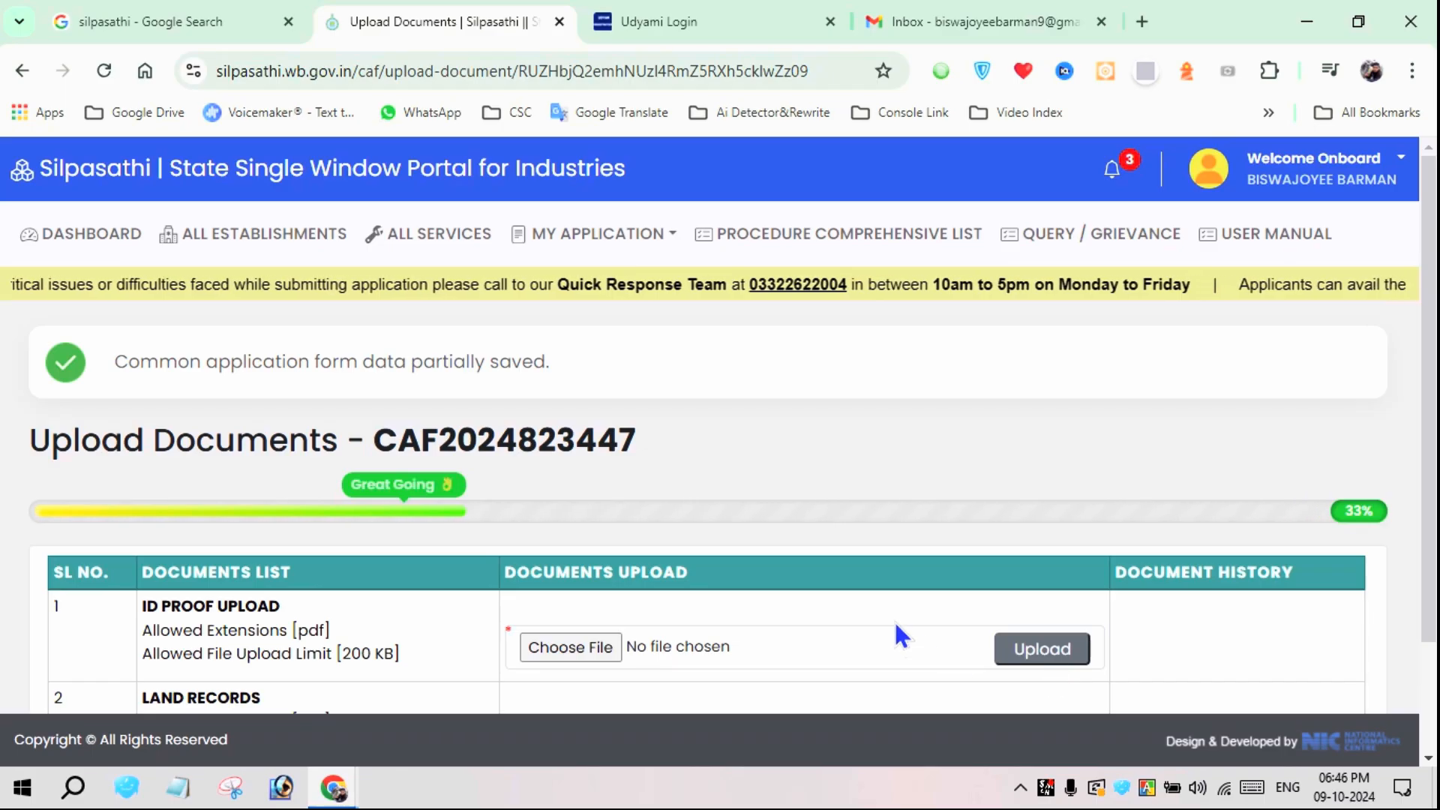
Try to upload My Aadhar.pdf from the applicant's folder under My Details > Certificate on drive D as the ID proof
{"action": "scroll", "coordinate": [906, 578], "scroll_direction": "down", "scroll_amount": 2}
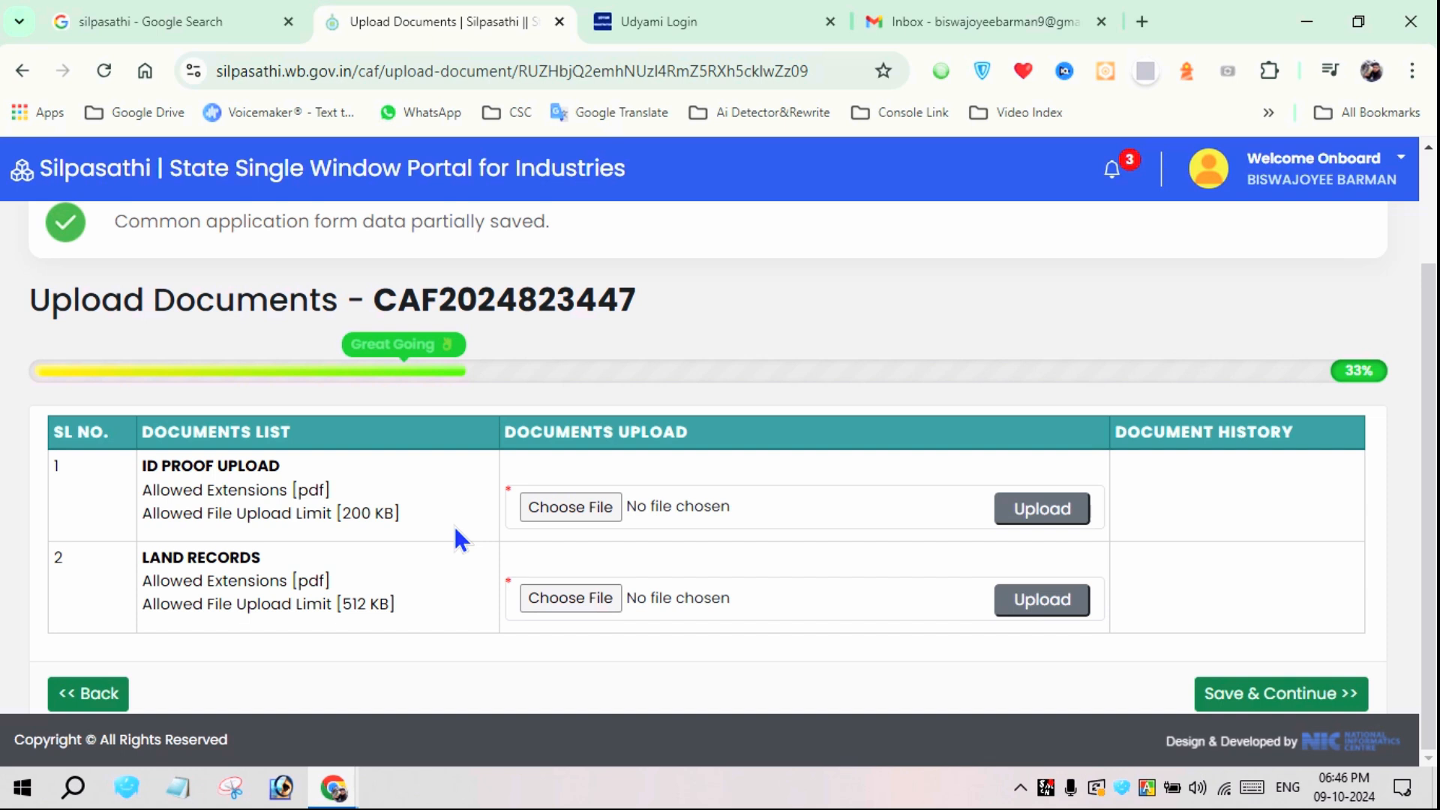
{"action": "left_click", "coordinate": [569, 507]}
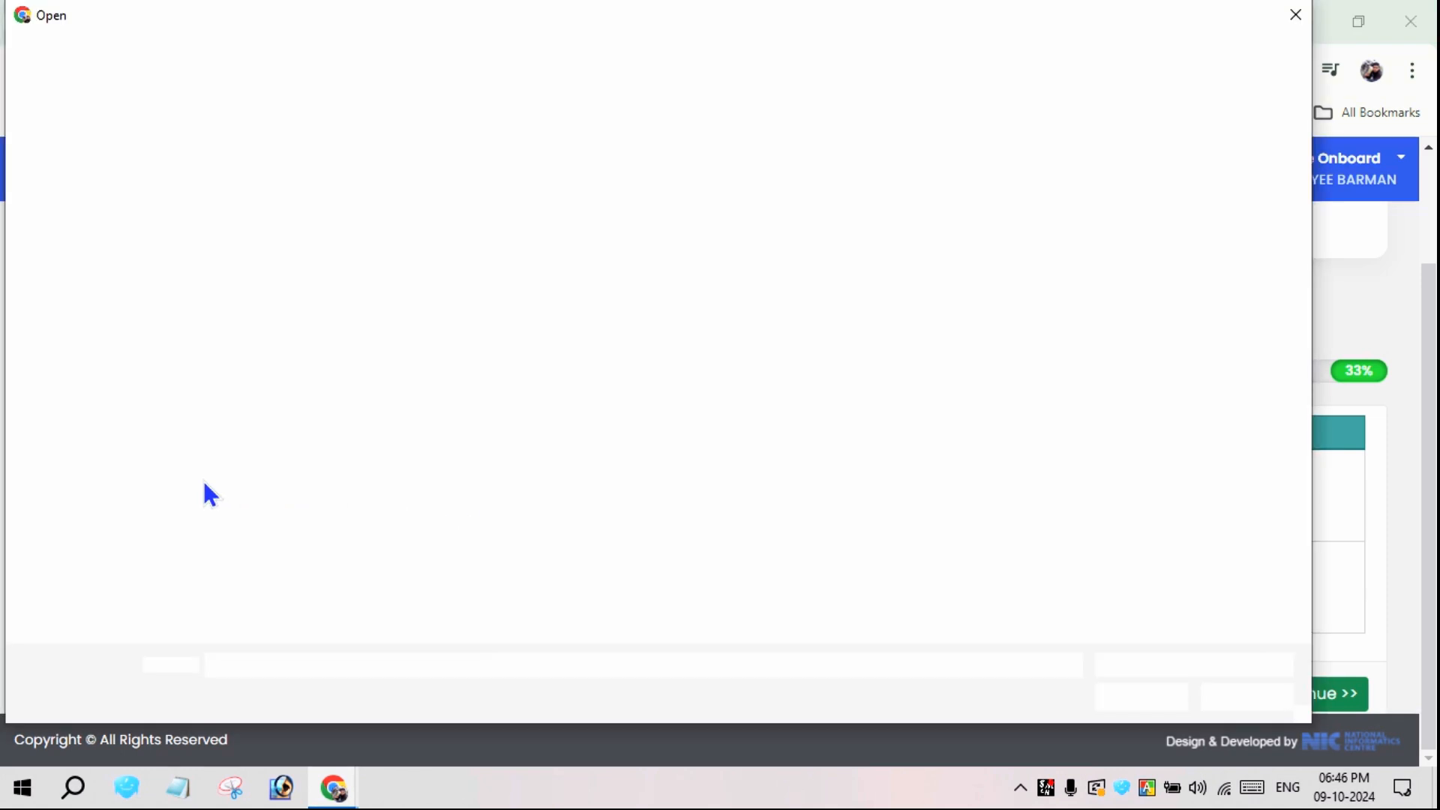
{"action": "left_click", "coordinate": [100, 425]}
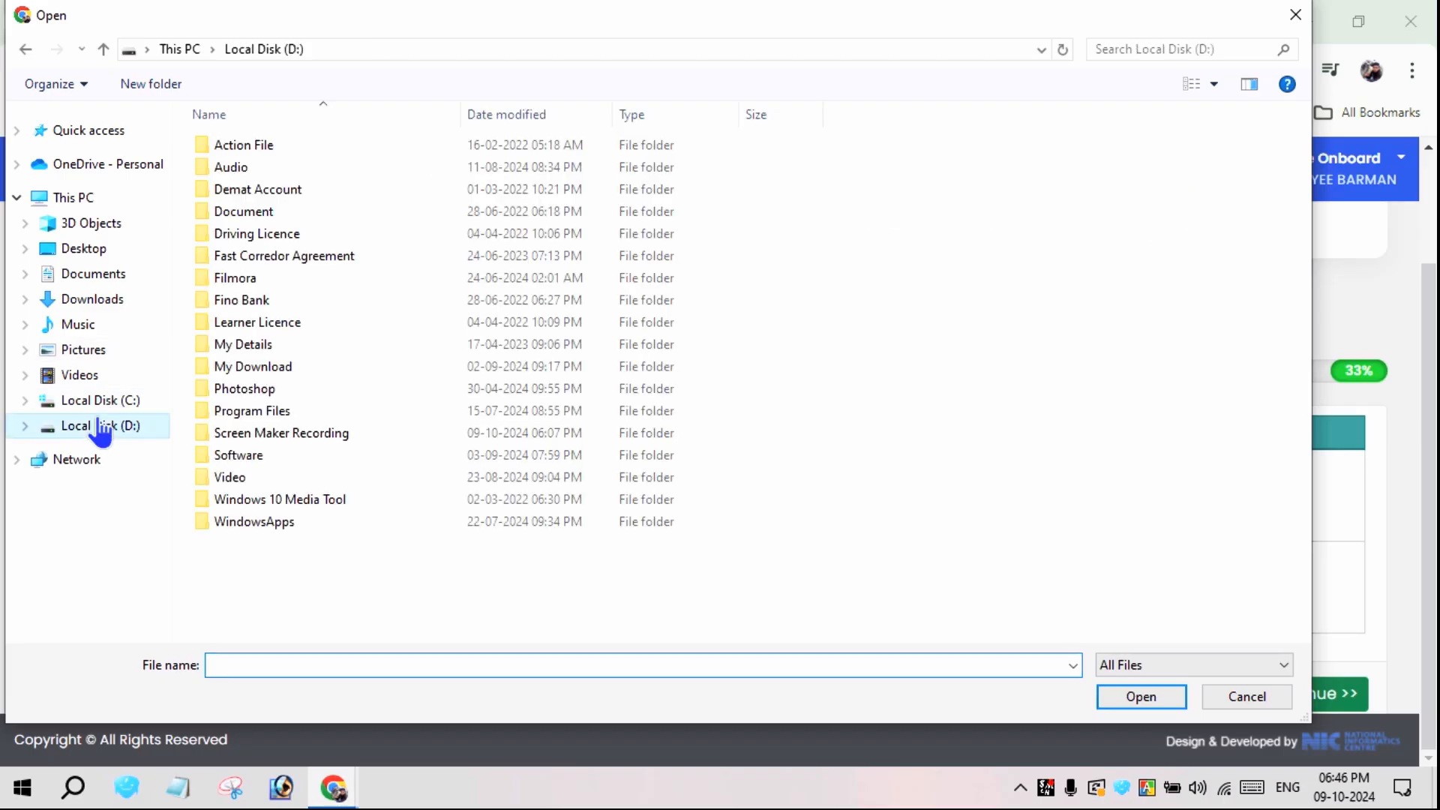
{"action": "double_click", "coordinate": [243, 345]}
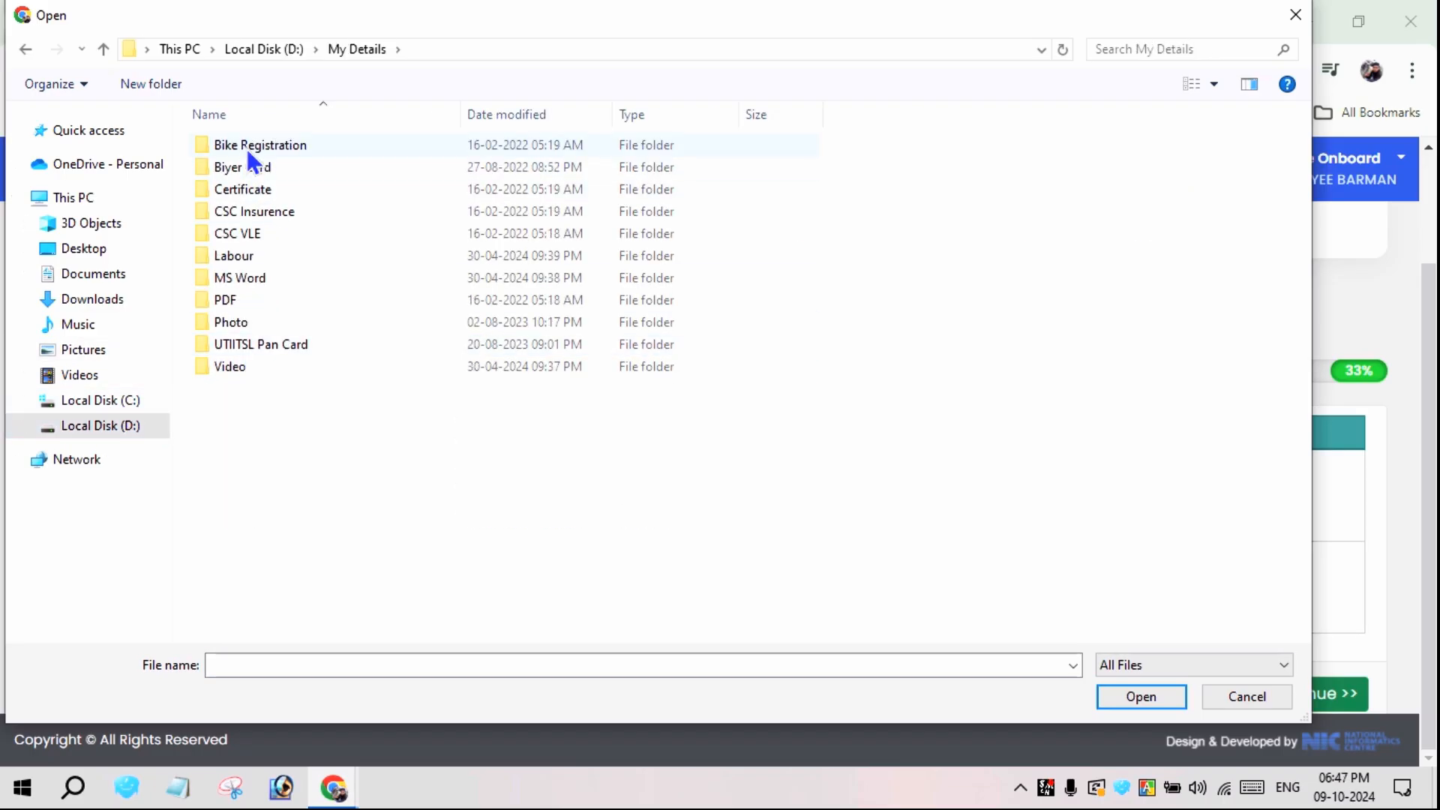
{"action": "double_click", "coordinate": [247, 192]}
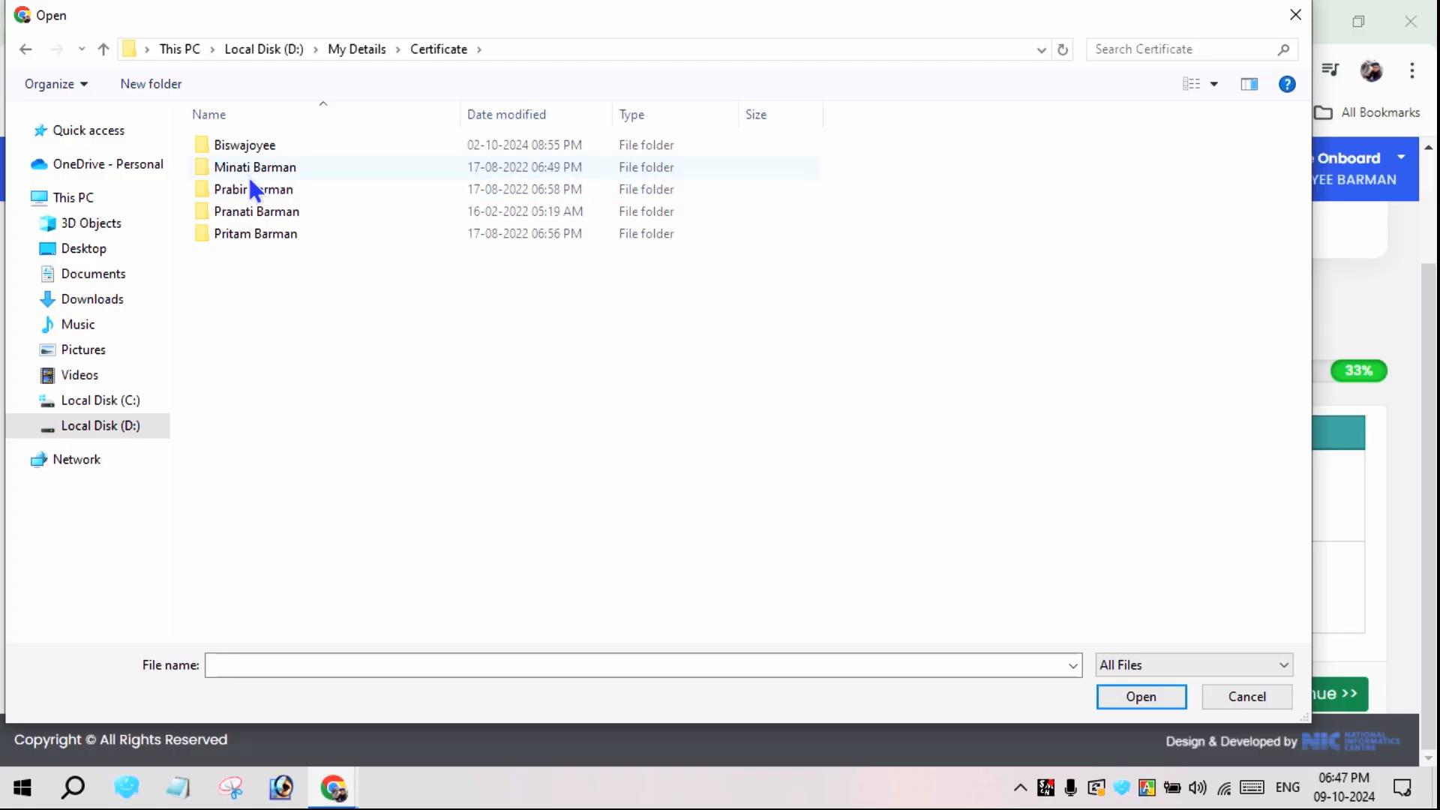
{"action": "double_click", "coordinate": [246, 149]}
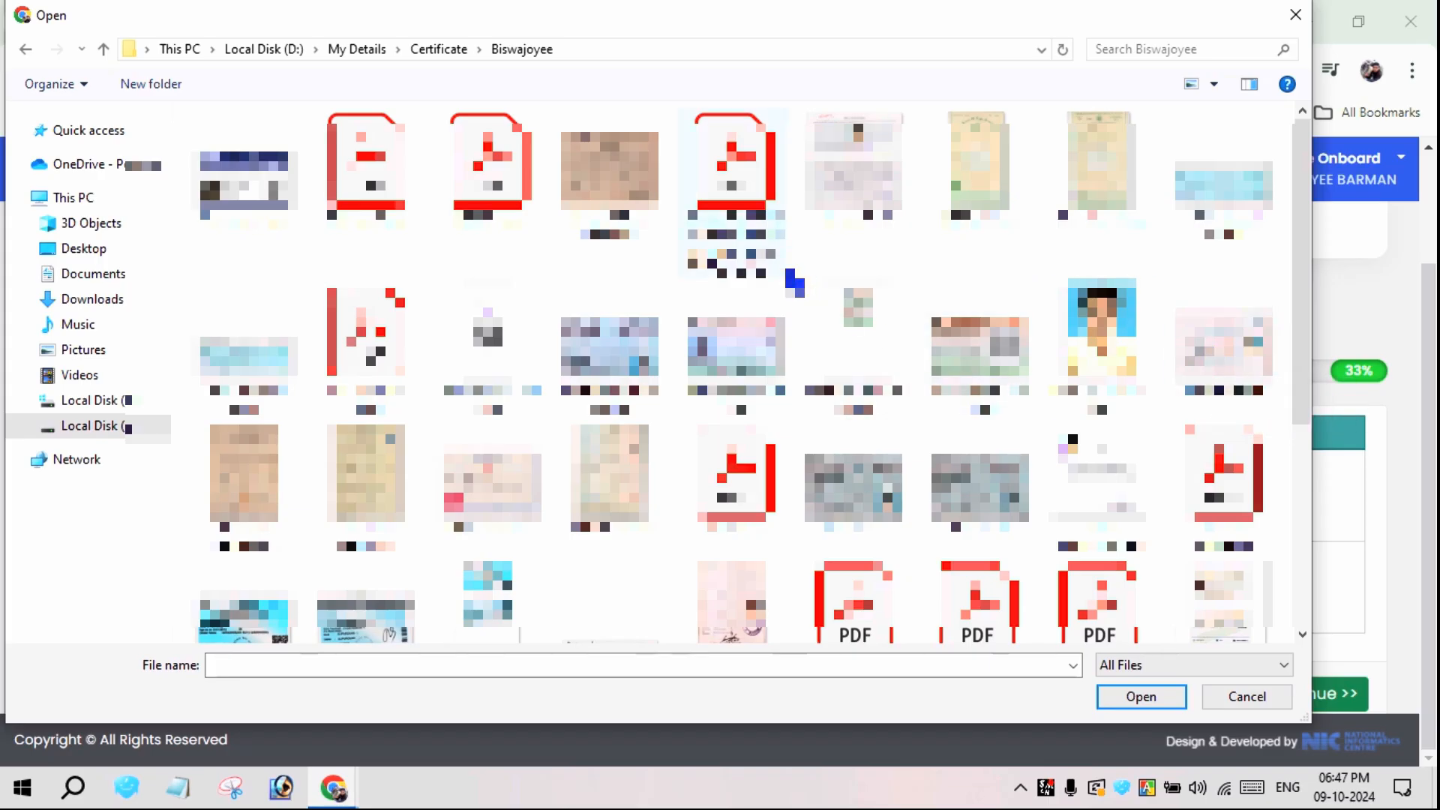
{"action": "scroll", "coordinate": [484, 306], "scroll_direction": "down", "scroll_amount": 3}
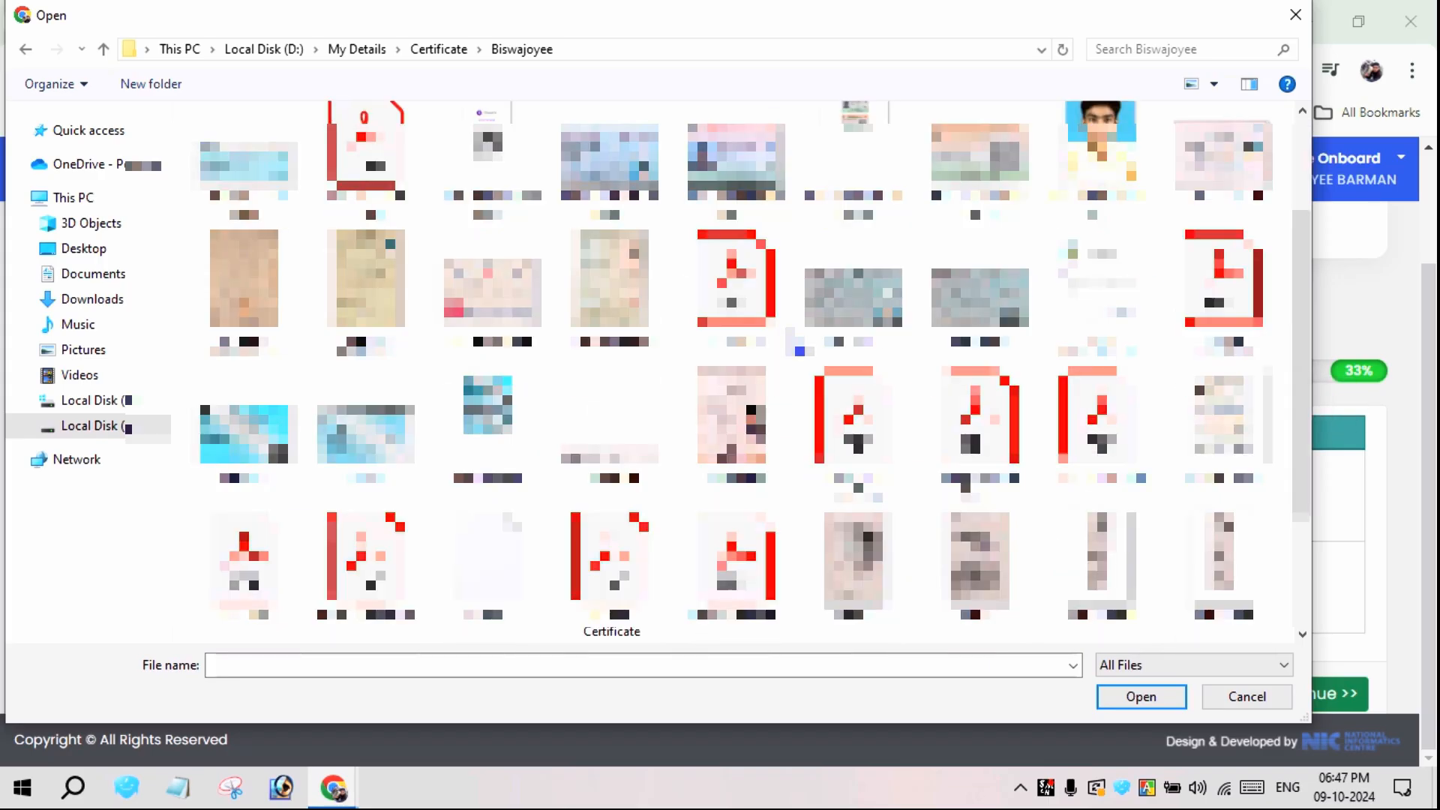
{"action": "scroll", "coordinate": [796, 347], "scroll_direction": "down", "scroll_amount": 1}
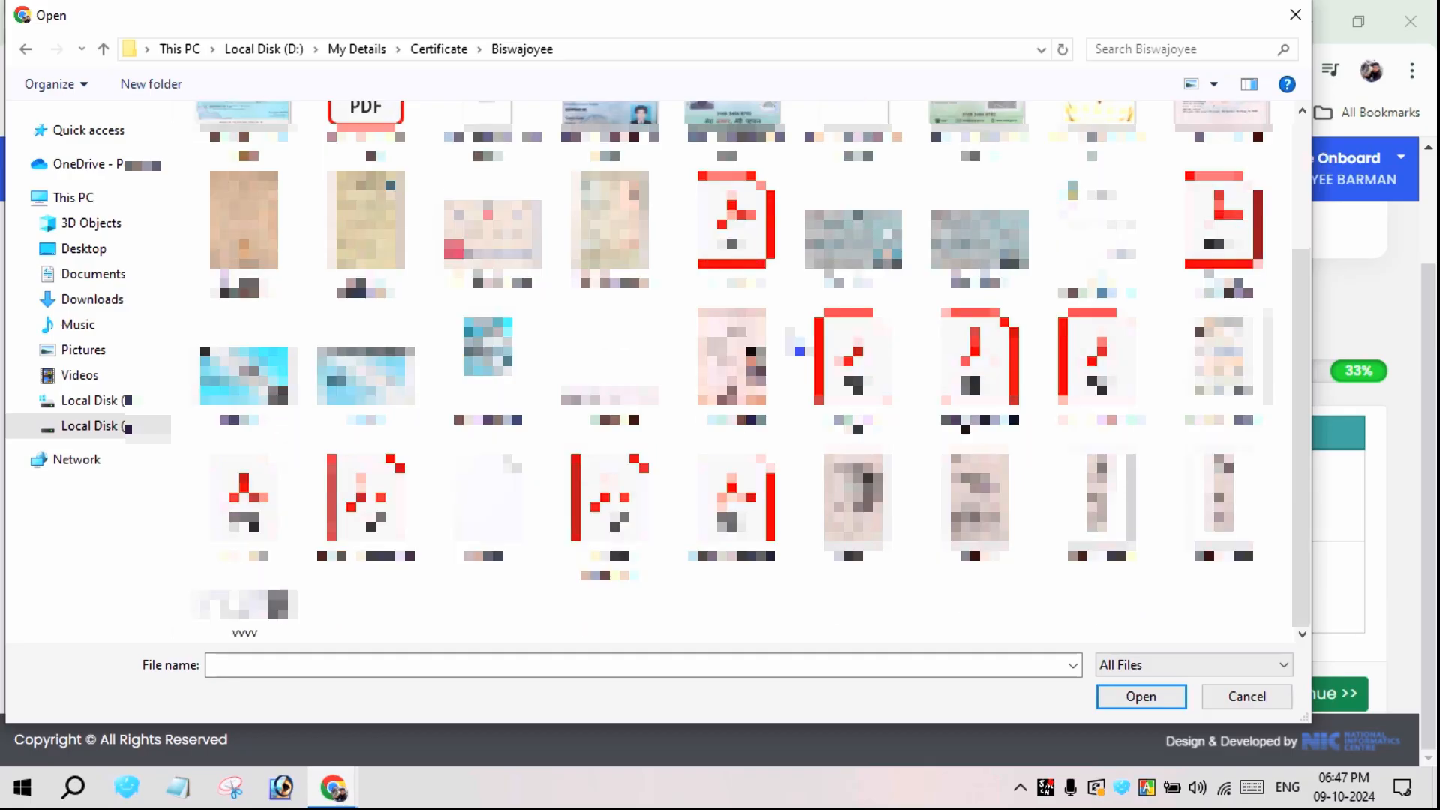
{"action": "double_click", "coordinate": [735, 225]}
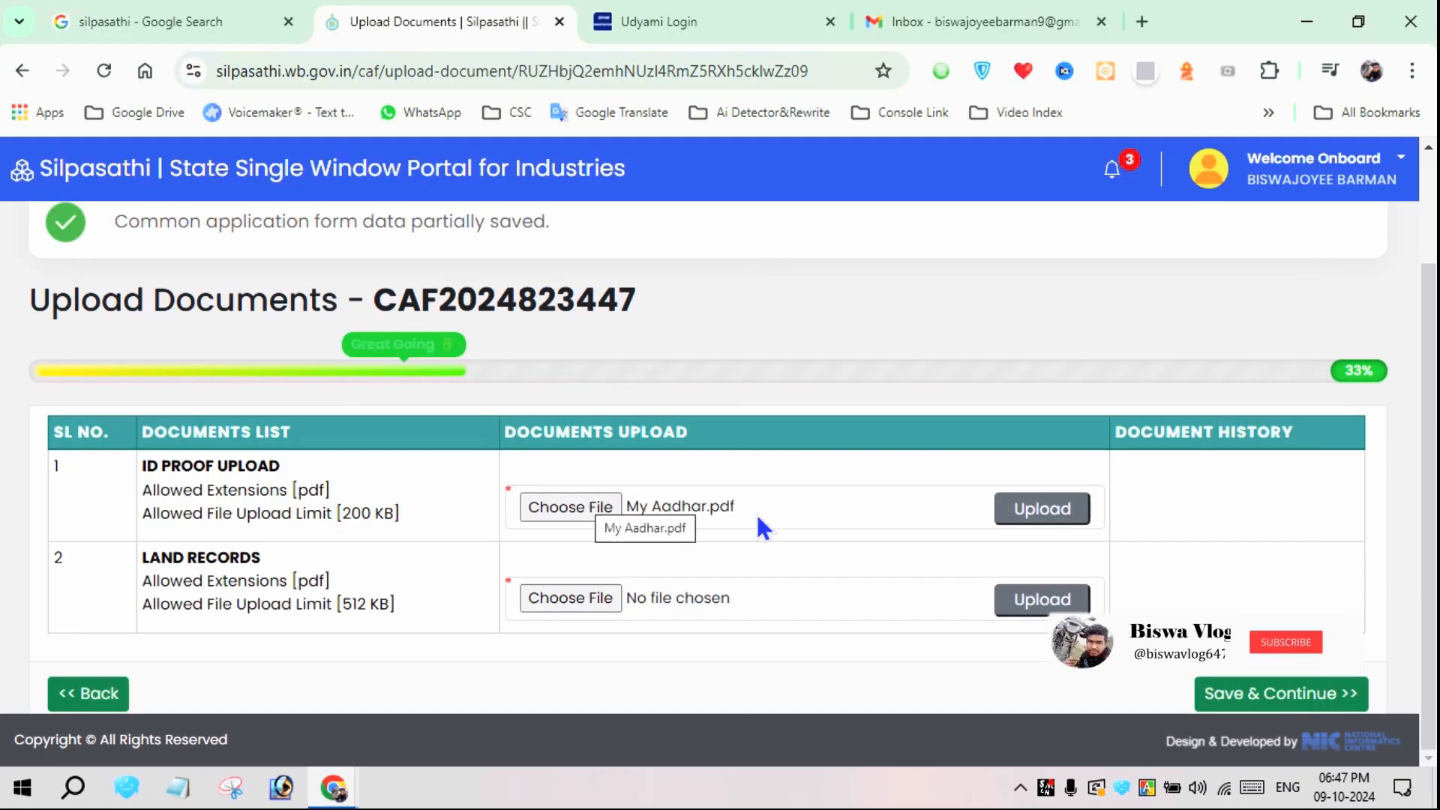
{"action": "left_click", "coordinate": [1022, 511]}
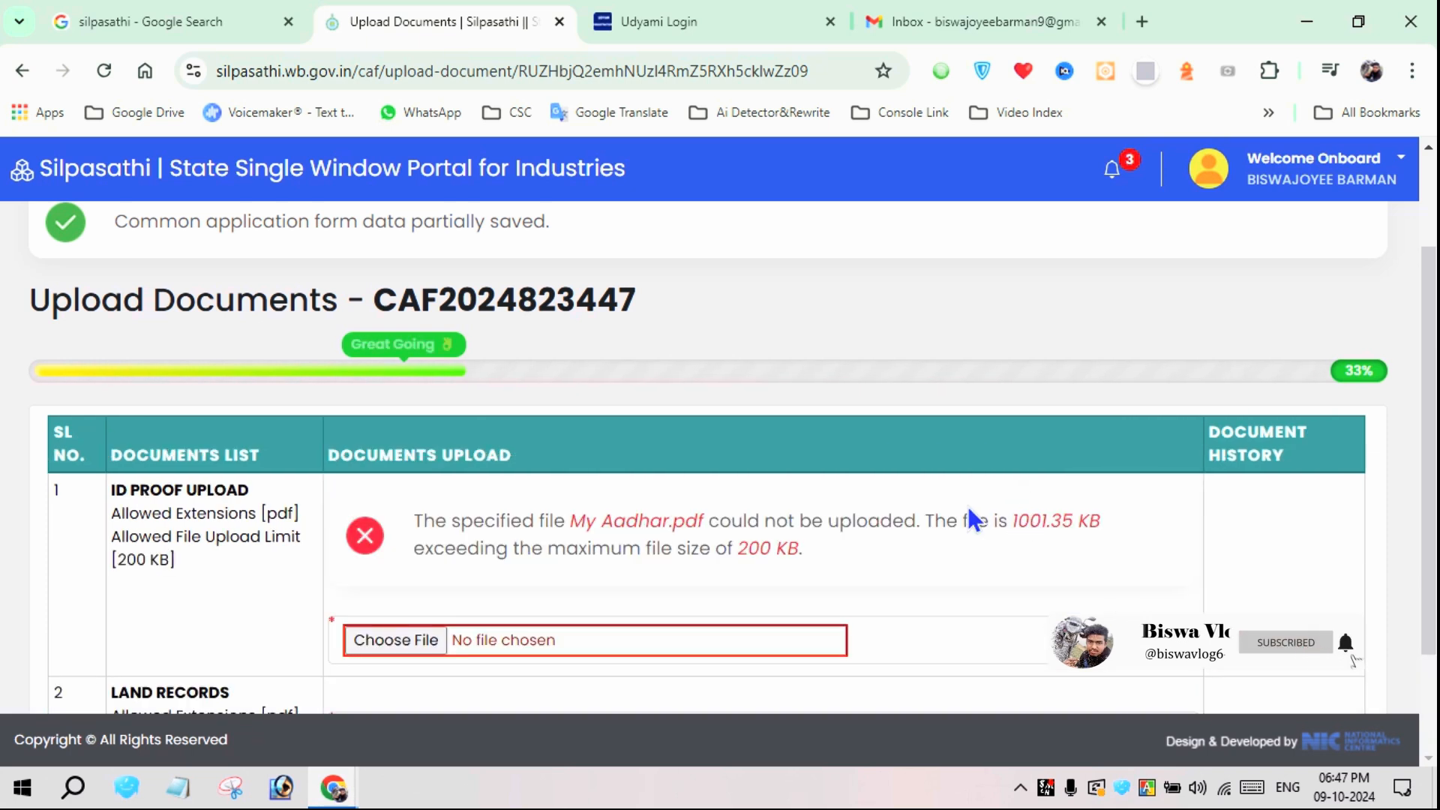
Start printing the image IMG-20210811-WA0000 from the ID proof file selection, with Microsoft Print to PDF as the printer
{"action": "scroll", "coordinate": [967, 506], "scroll_direction": "down", "scroll_amount": 1}
{"action": "left_click", "coordinate": [390, 569]}
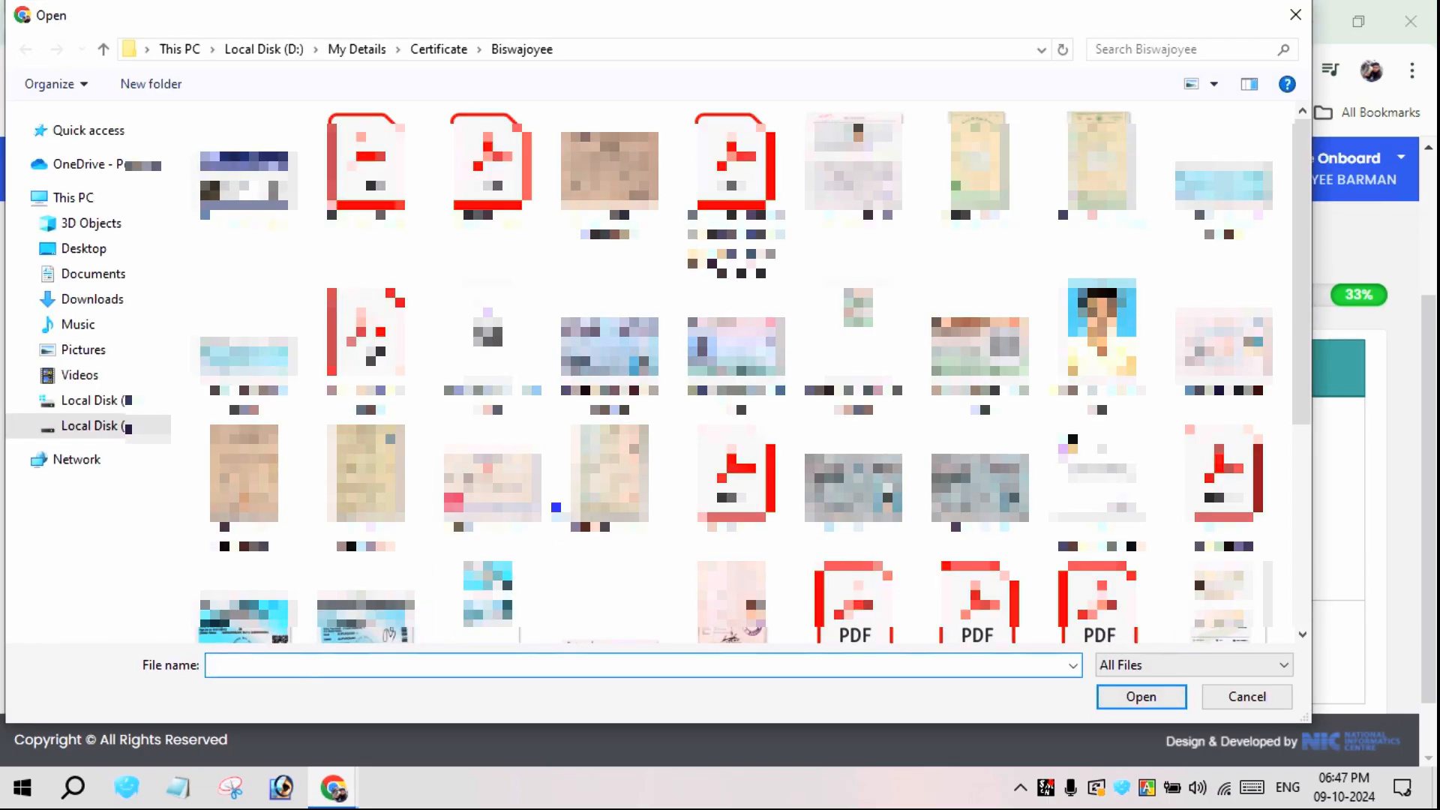
{"action": "right_click", "coordinate": [877, 347]}
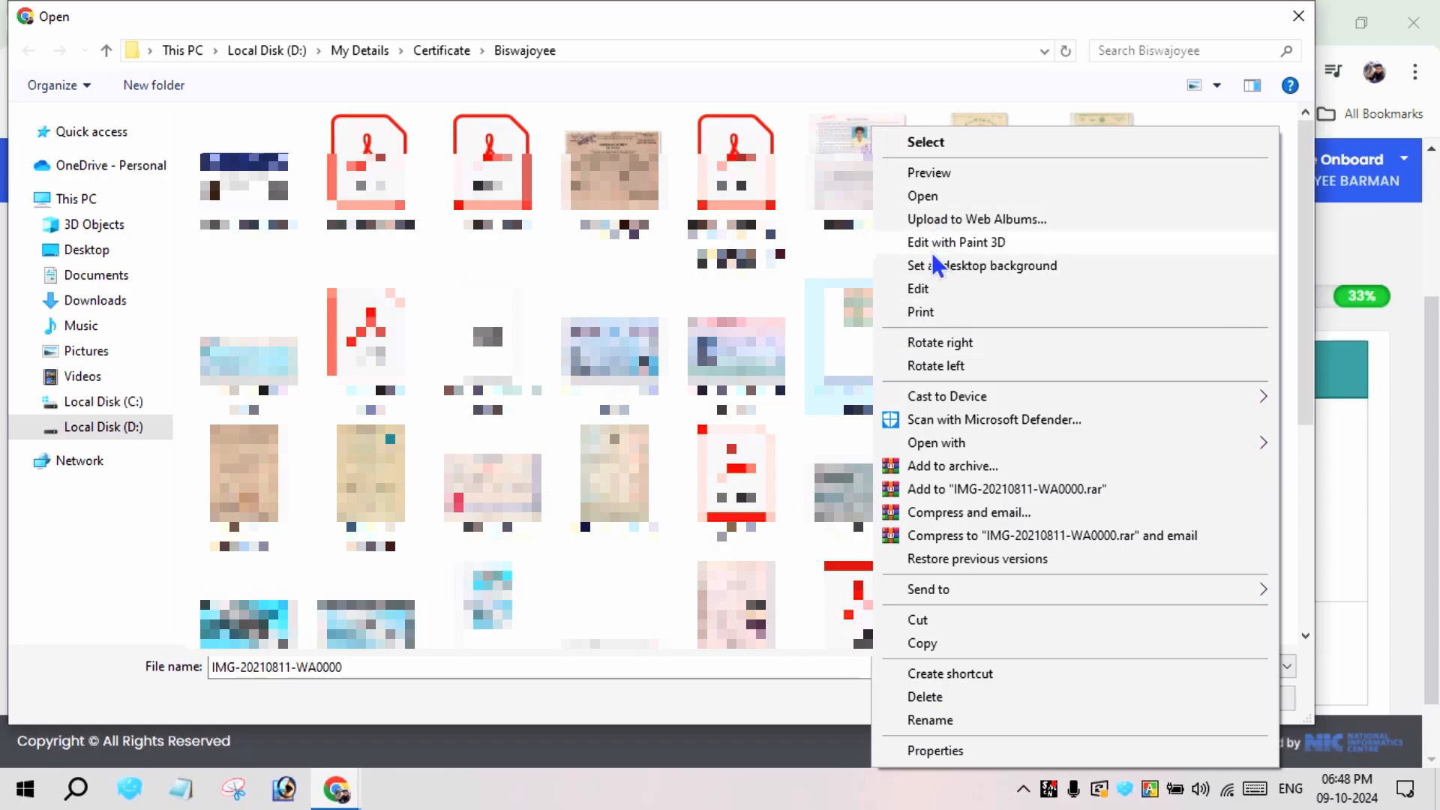
{"action": "left_click", "coordinate": [928, 312]}
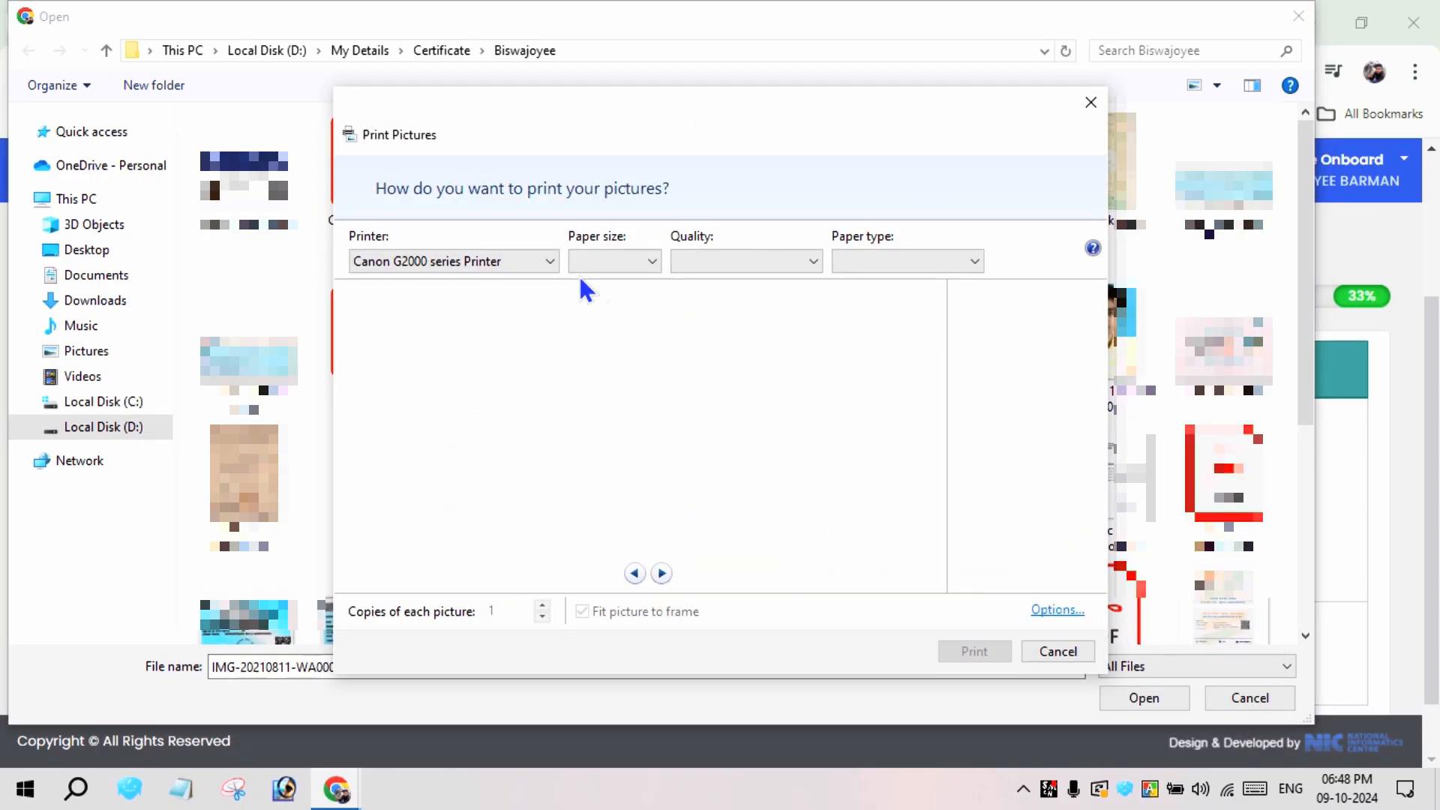
{"action": "left_click", "coordinate": [542, 263]}
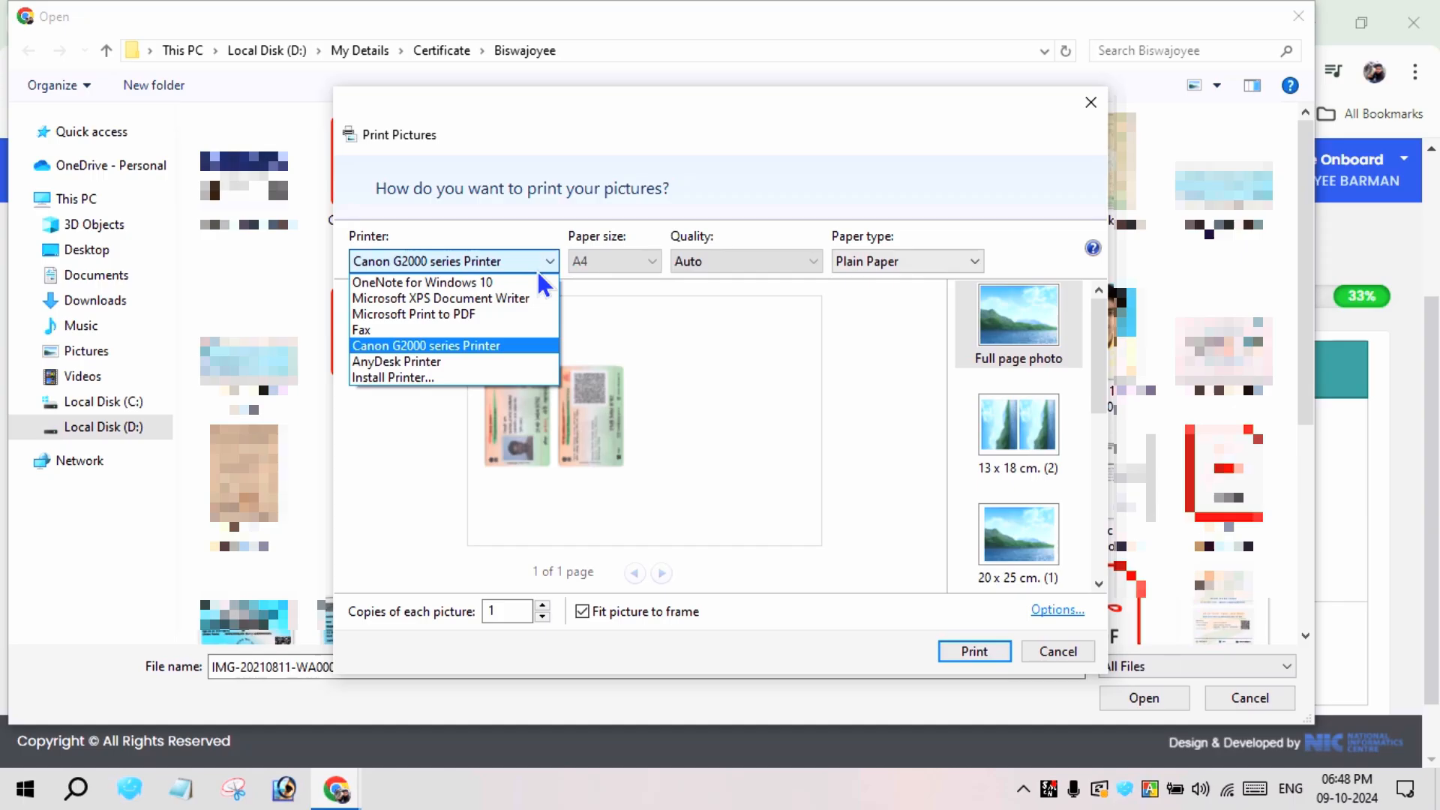
{"action": "left_click", "coordinate": [426, 314]}
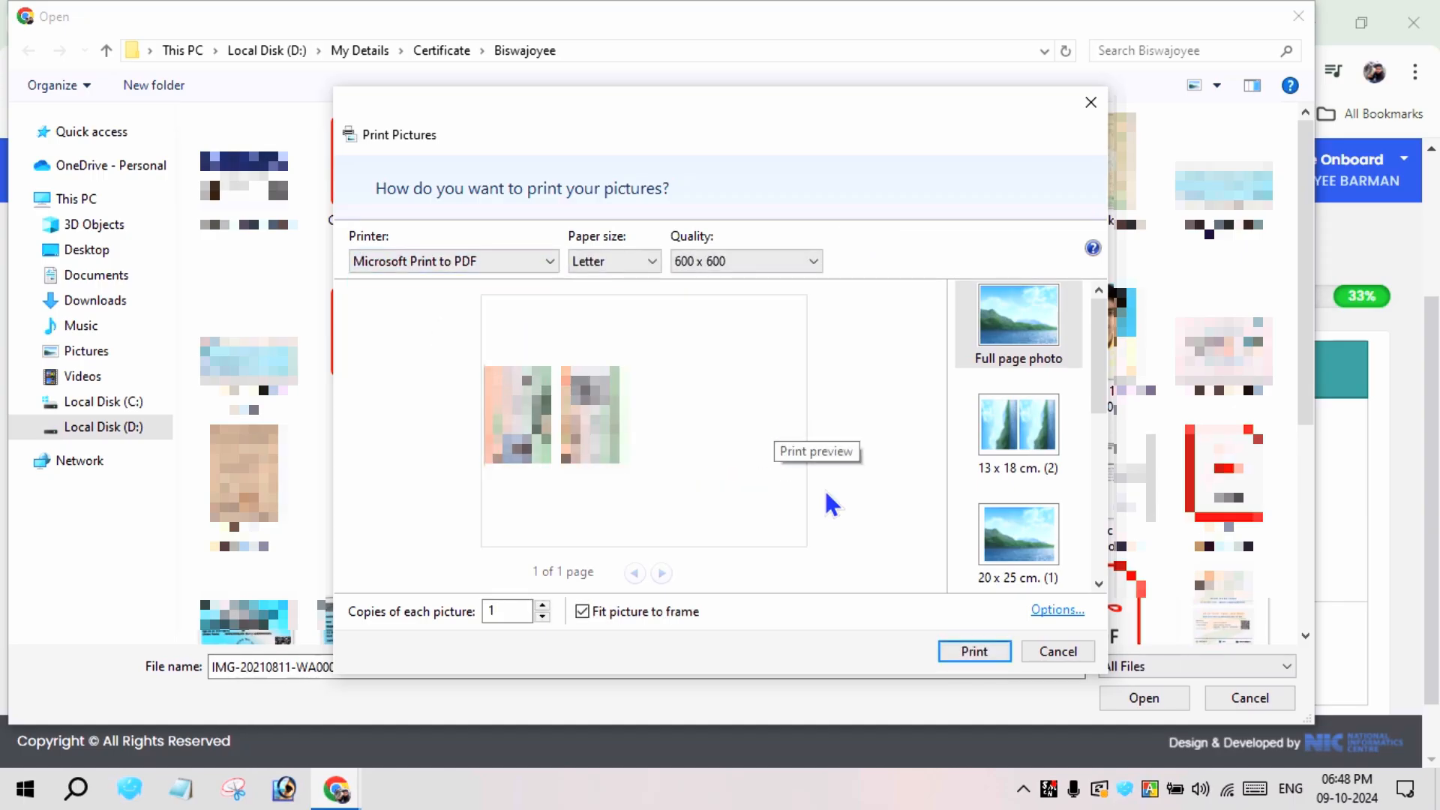
Print the image and save the output in the same folder as a PDF with a name beginning "Aadhar front and"
{"action": "left_click", "coordinate": [972, 651]}
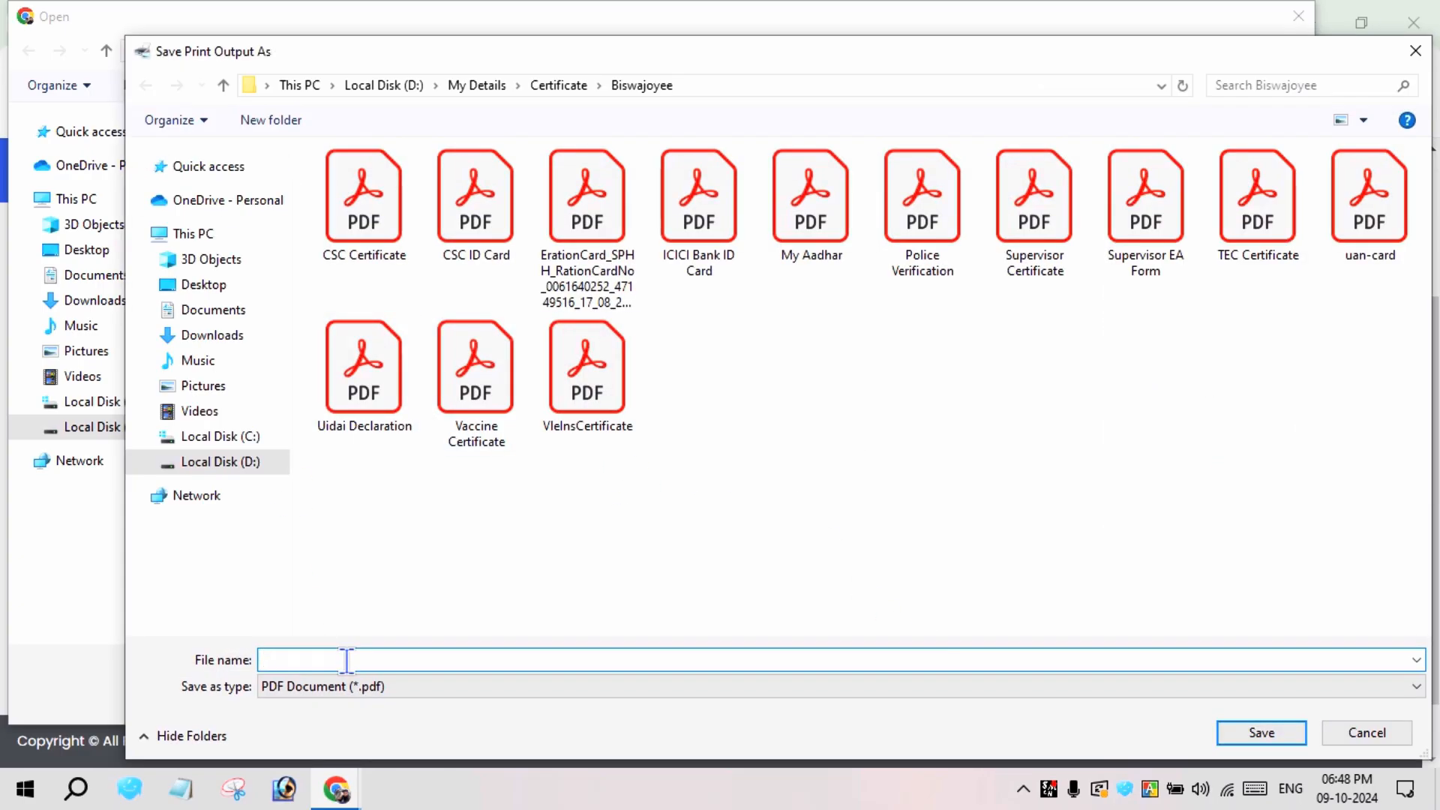
{"action": "type", "text": "A"}
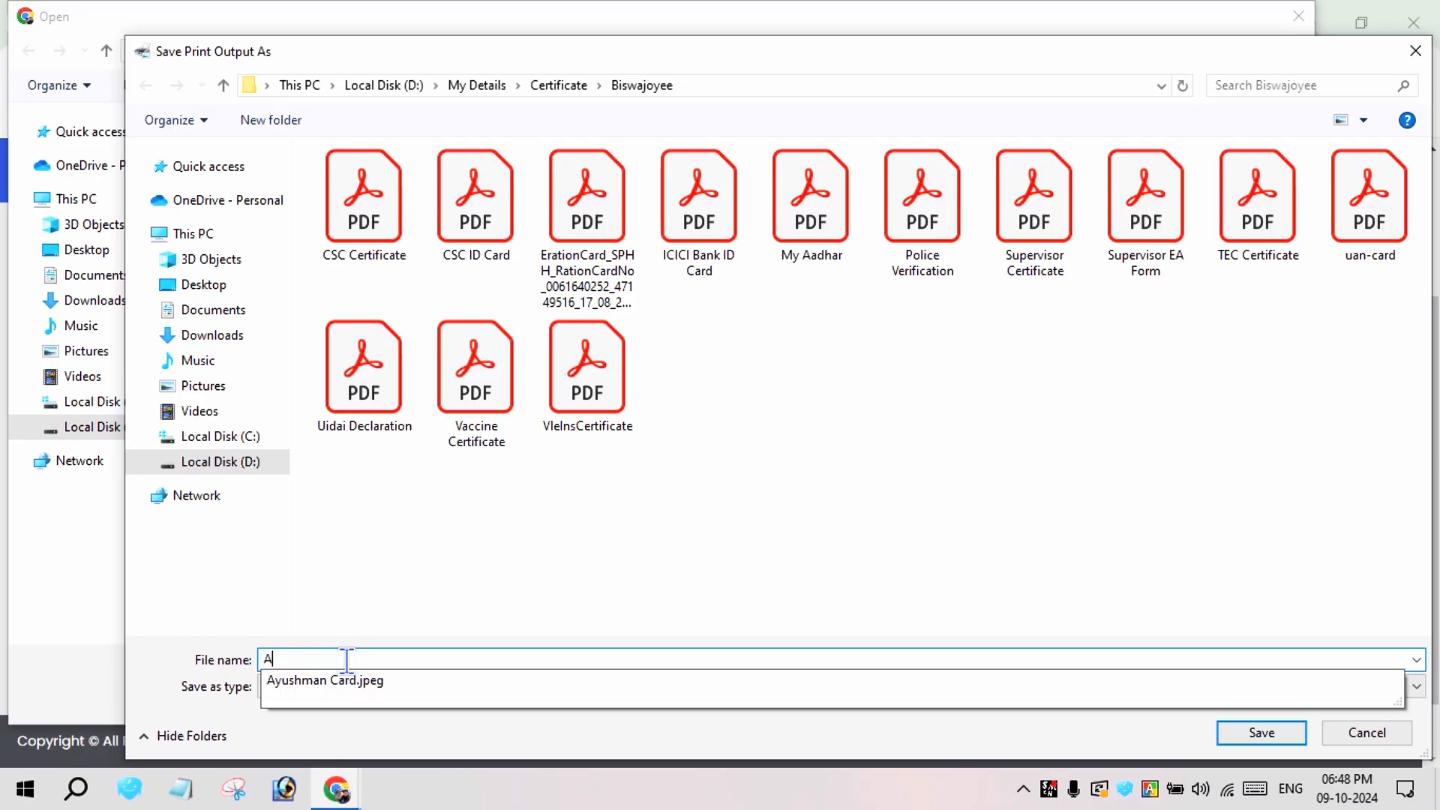
{"action": "type", "text": "adhar front and back"}
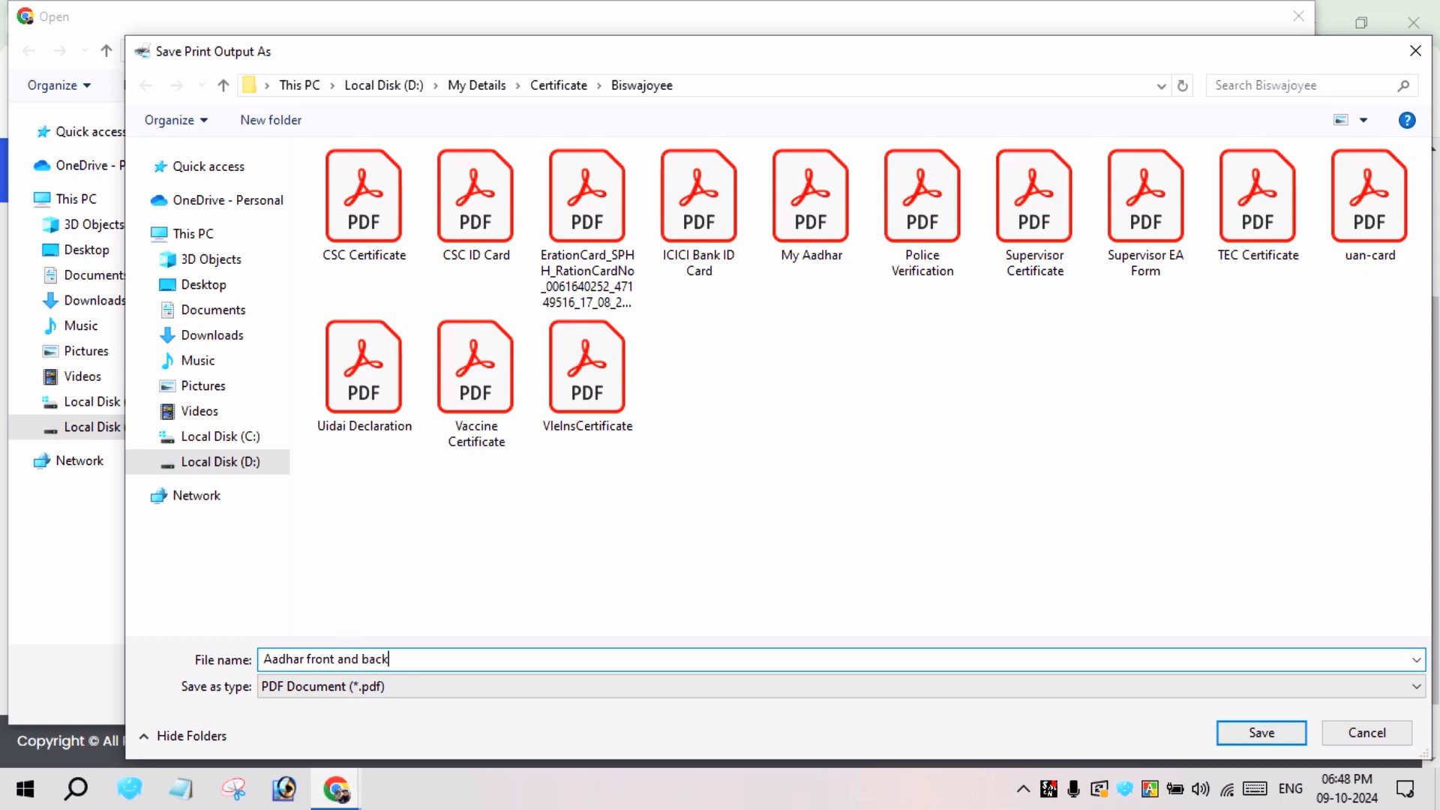
{"action": "key", "text": "Return"}
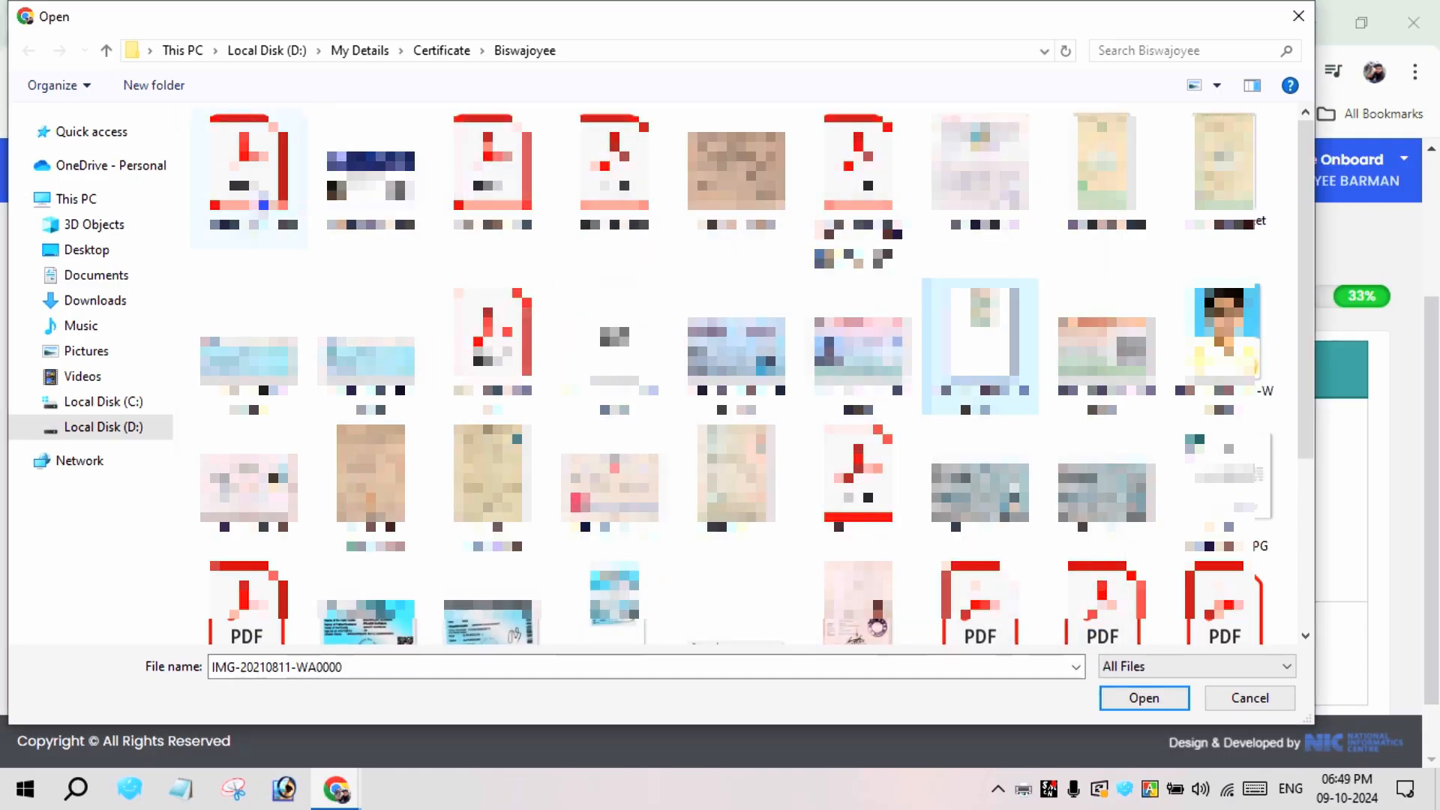
Choose Aadhar front and back.pdf from the applicant's certificate folder and upload it as the ID proof
{"action": "double_click", "coordinate": [255, 213]}
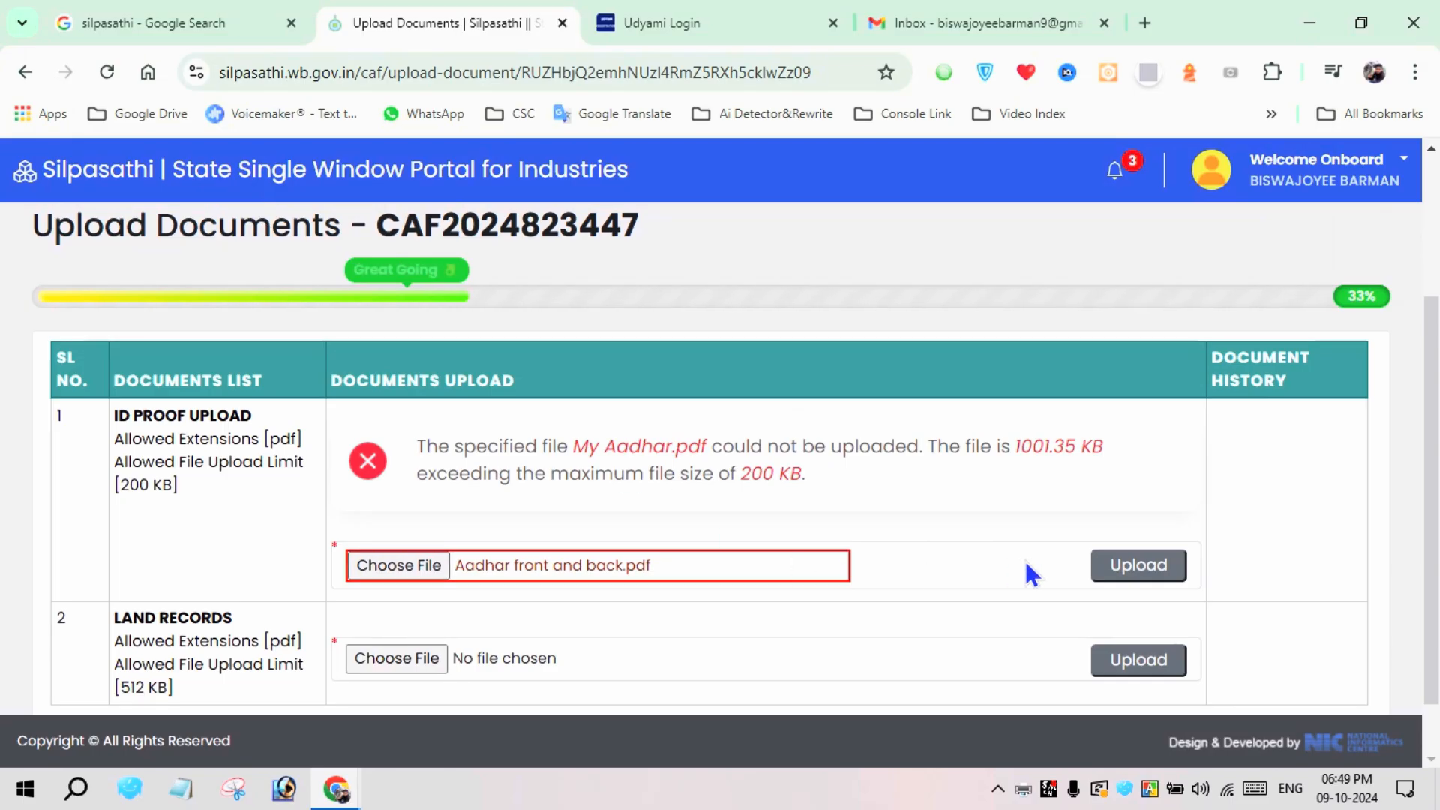
{"action": "left_click", "coordinate": [1117, 567]}
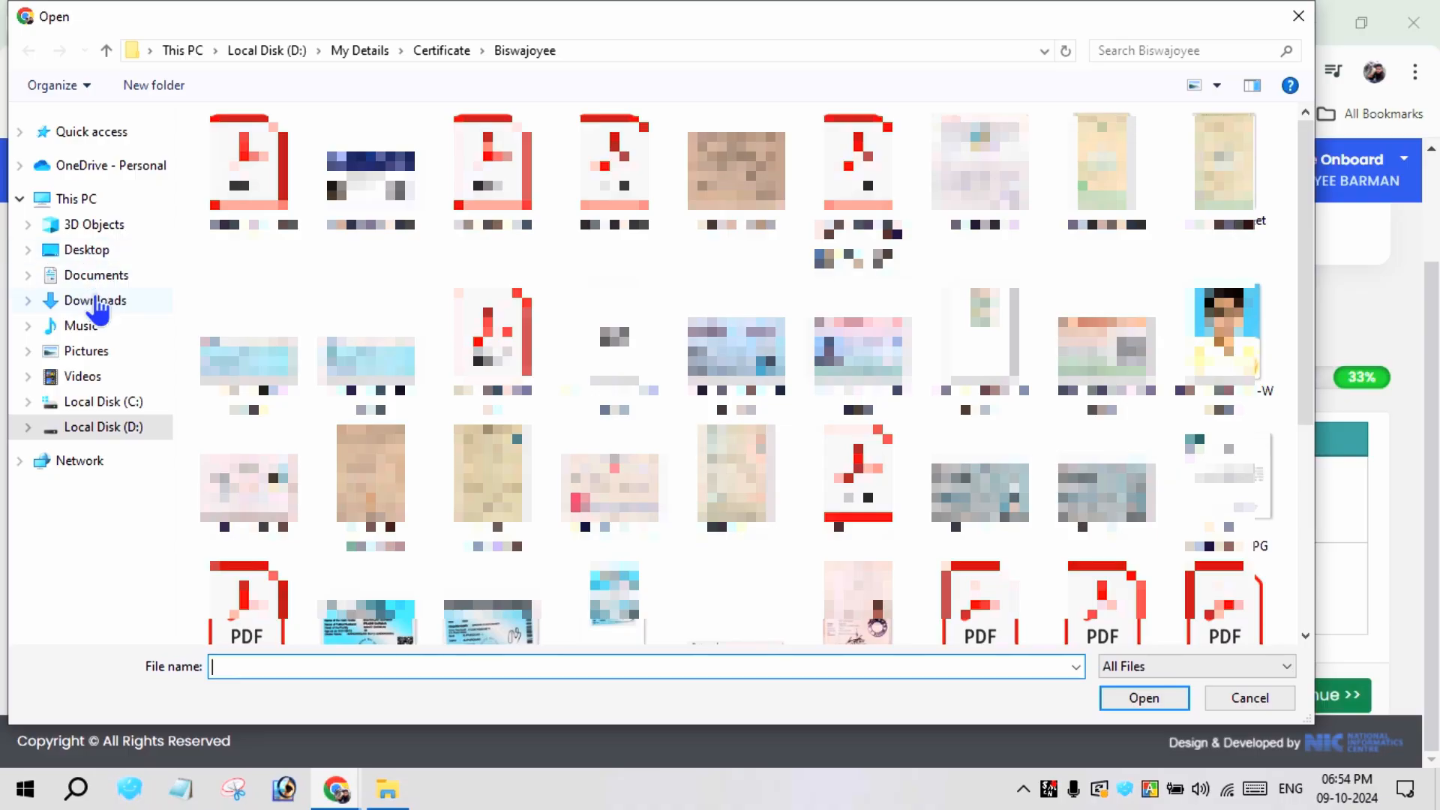
Upload the PDF named after the applicant from the Documents folder as the land records, and save to continue
{"action": "left_click", "coordinate": [95, 300]}
{"action": "left_click", "coordinate": [83, 276]}
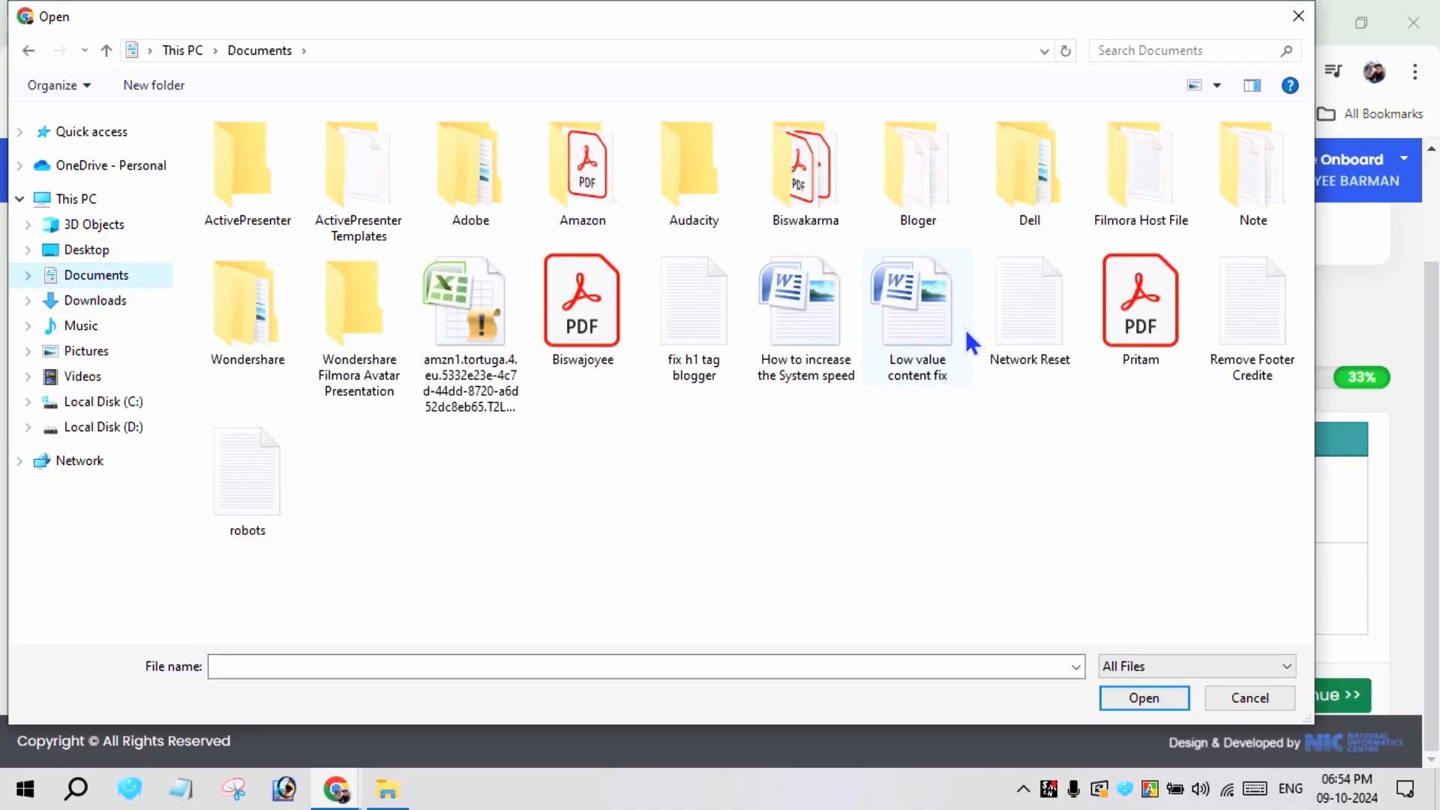
{"action": "double_click", "coordinate": [555, 334]}
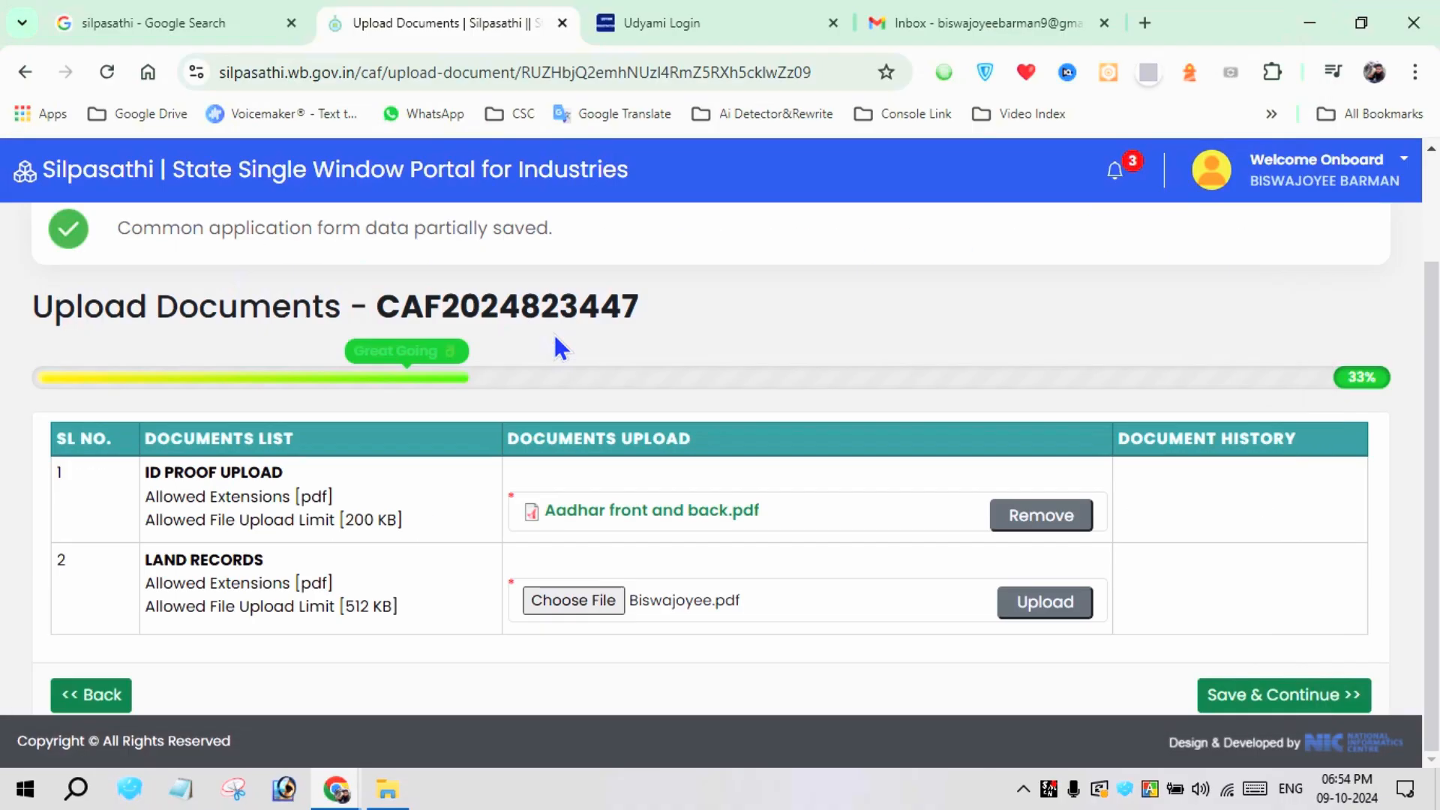
{"action": "left_click", "coordinate": [1036, 602]}
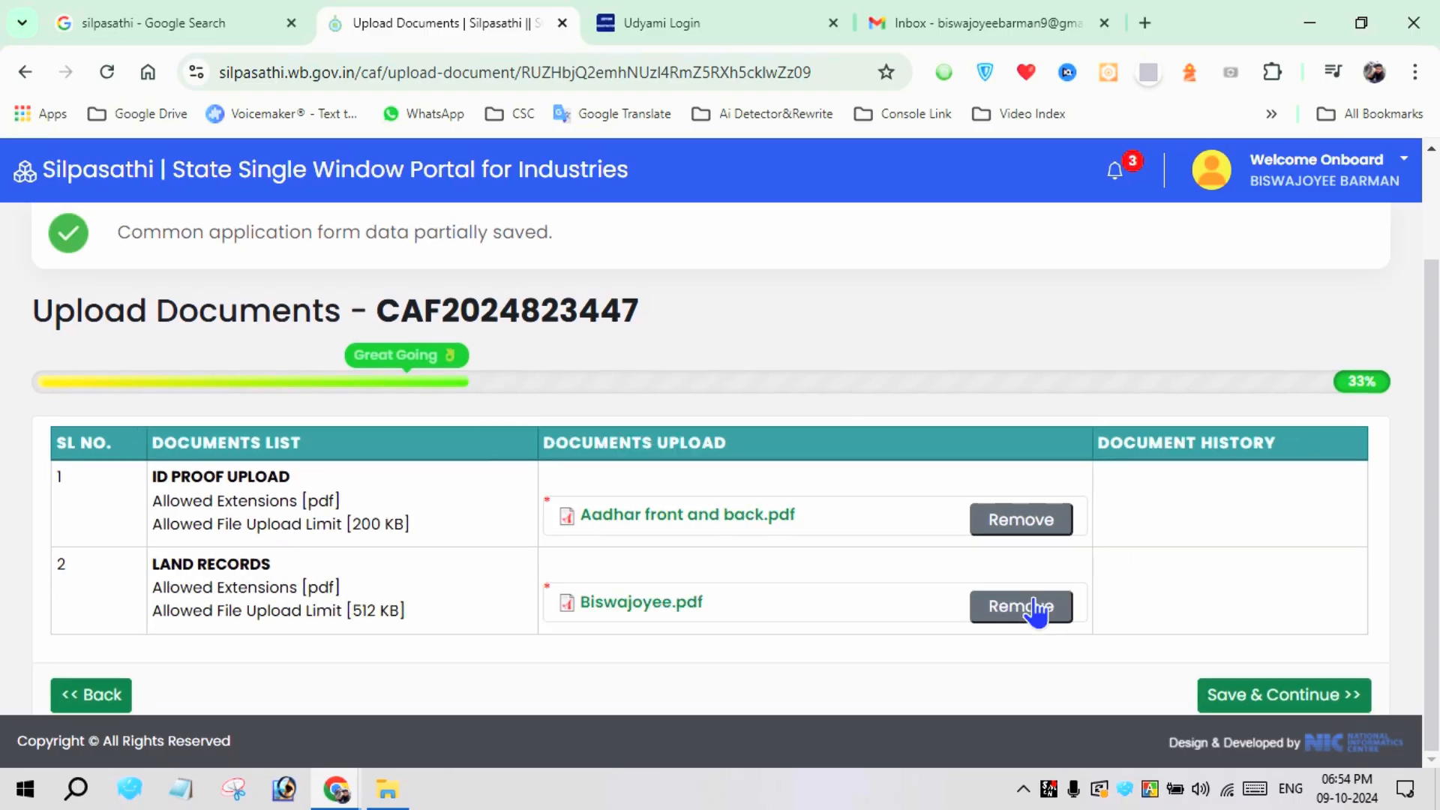
{"action": "left_click", "coordinate": [1260, 694]}
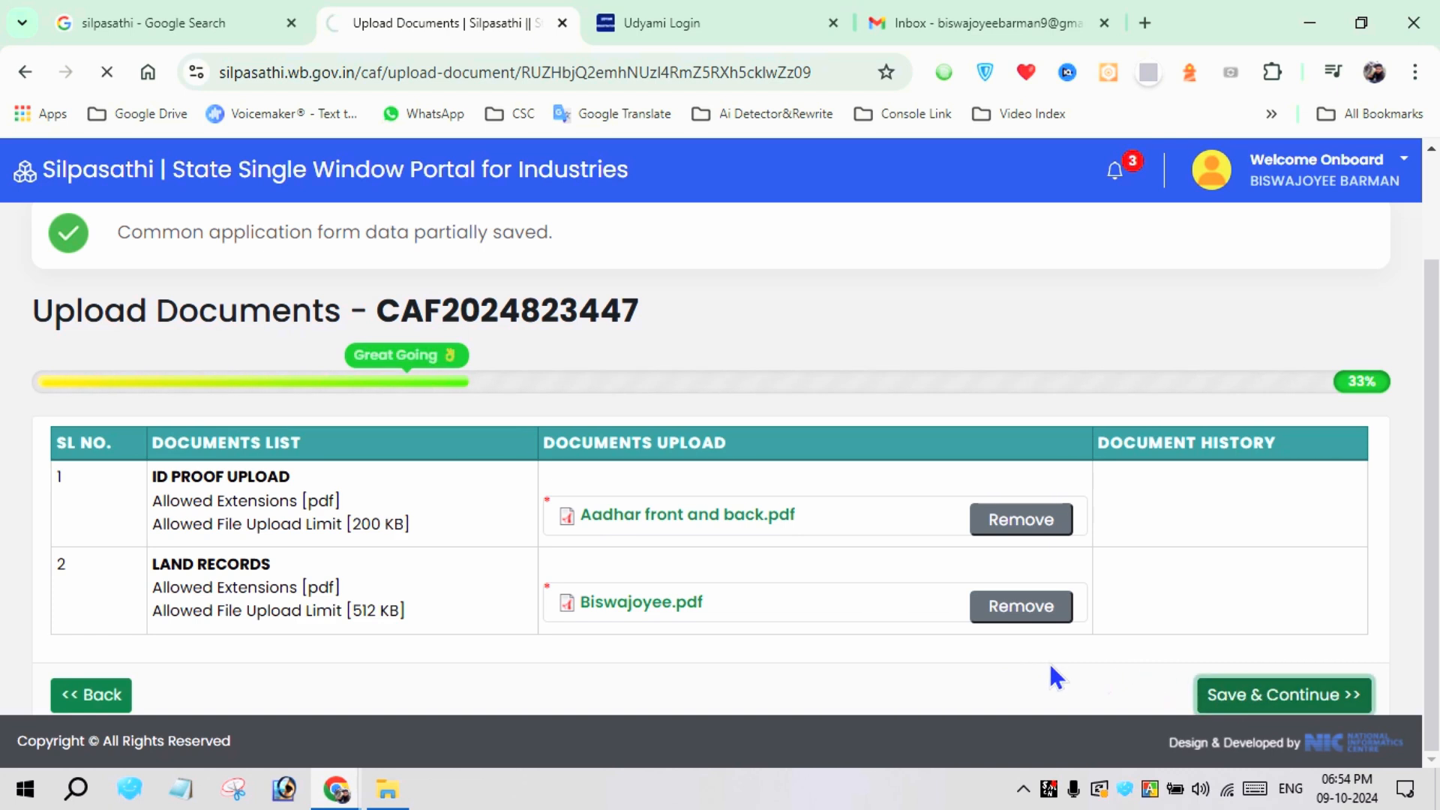
Check the application preview, return to the dashboard, and reopen the Trade License - P & RD application for online filing
{"action": "scroll", "coordinate": [591, 602], "scroll_direction": "down", "scroll_amount": 4}
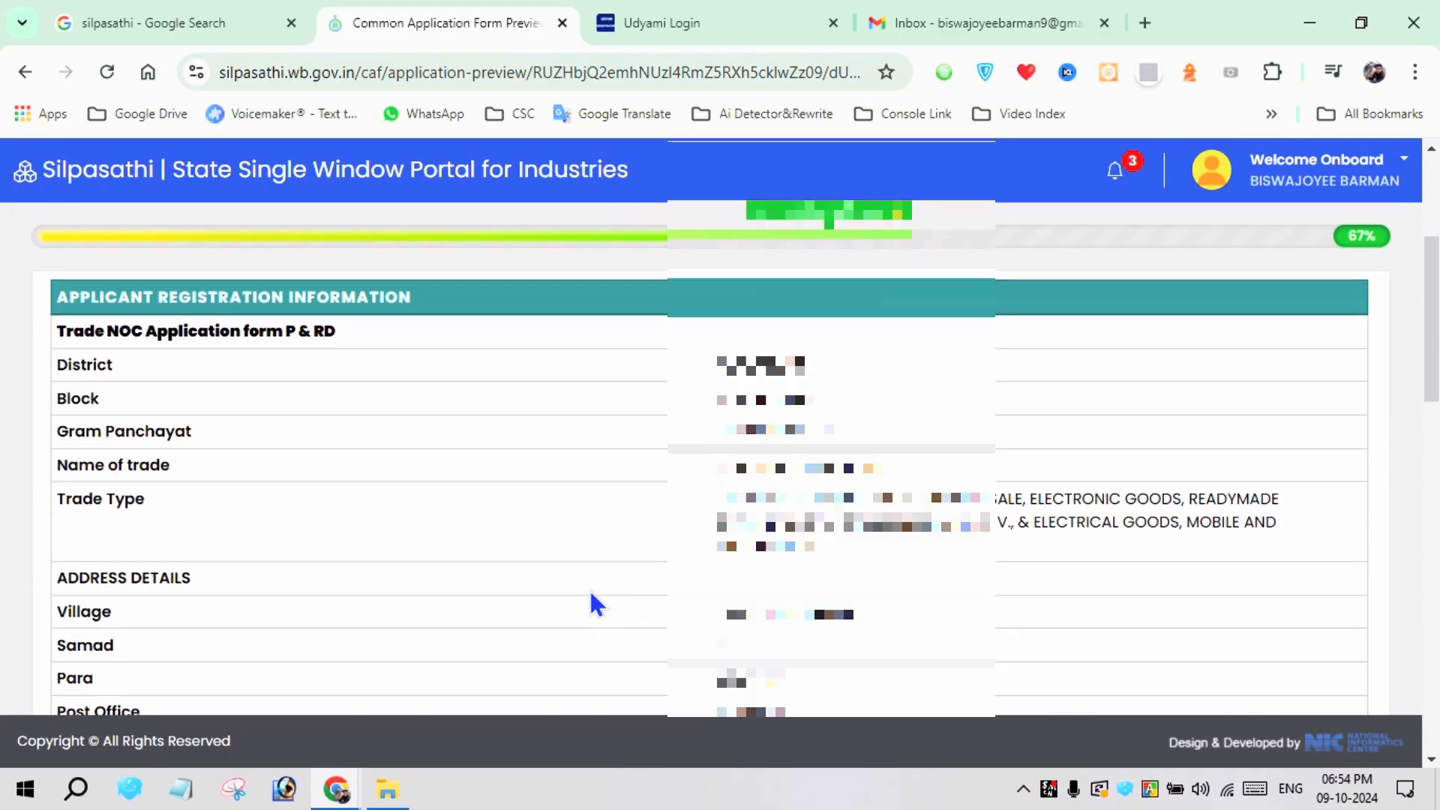
{"action": "scroll", "coordinate": [592, 600], "scroll_direction": "down", "scroll_amount": 8}
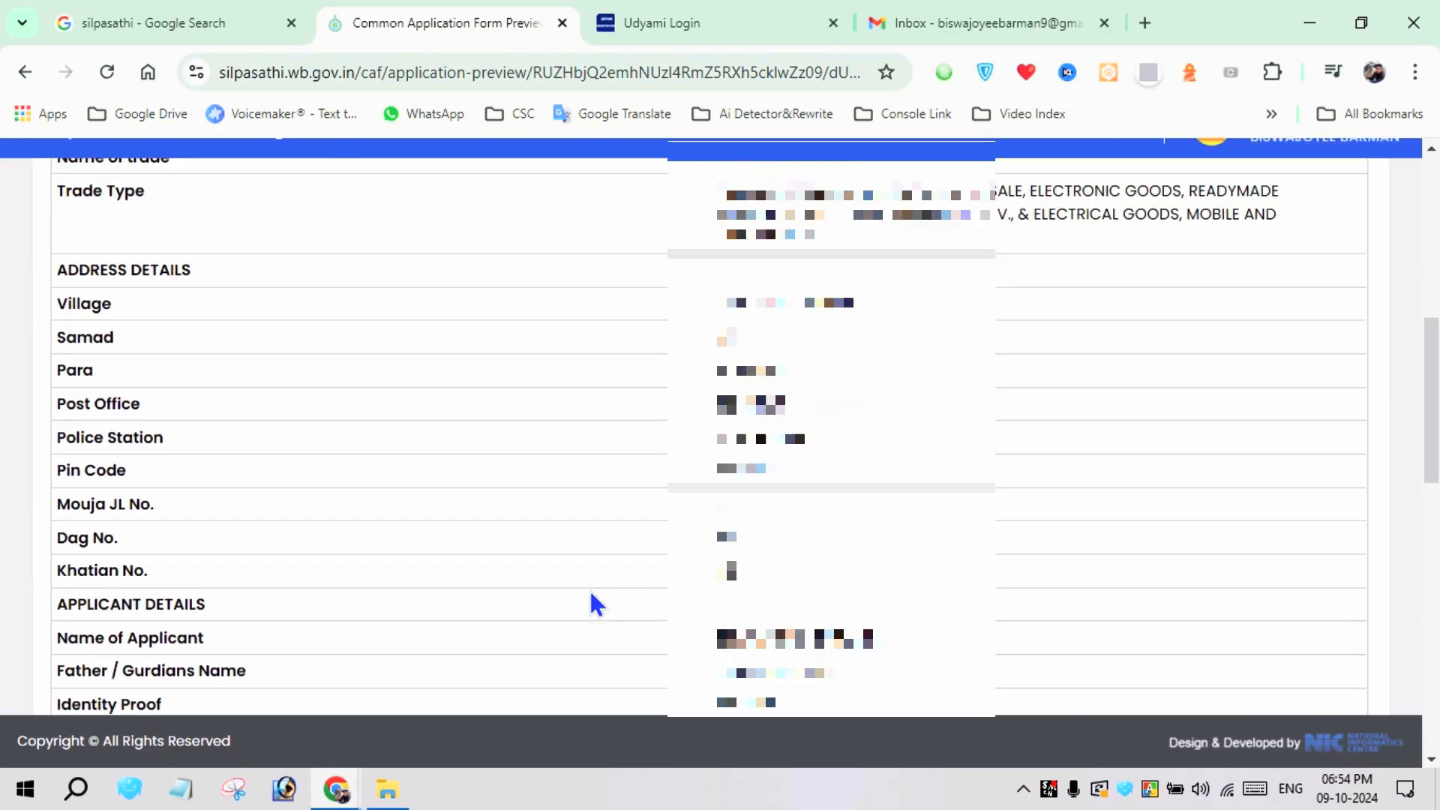
{"action": "scroll", "coordinate": [578, 587], "scroll_direction": "down", "scroll_amount": 10}
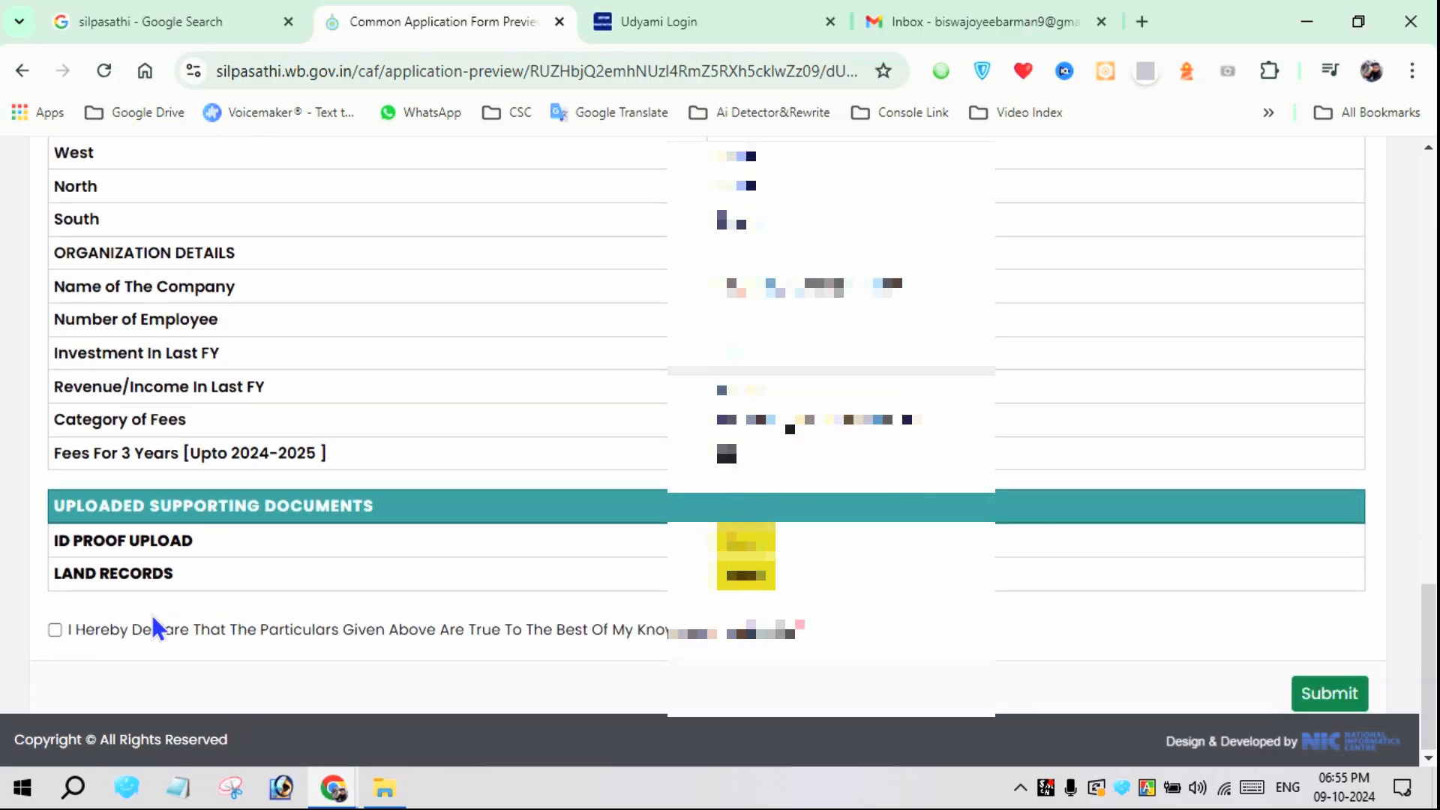
{"action": "scroll", "coordinate": [237, 596], "scroll_direction": "up", "scroll_amount": 20}
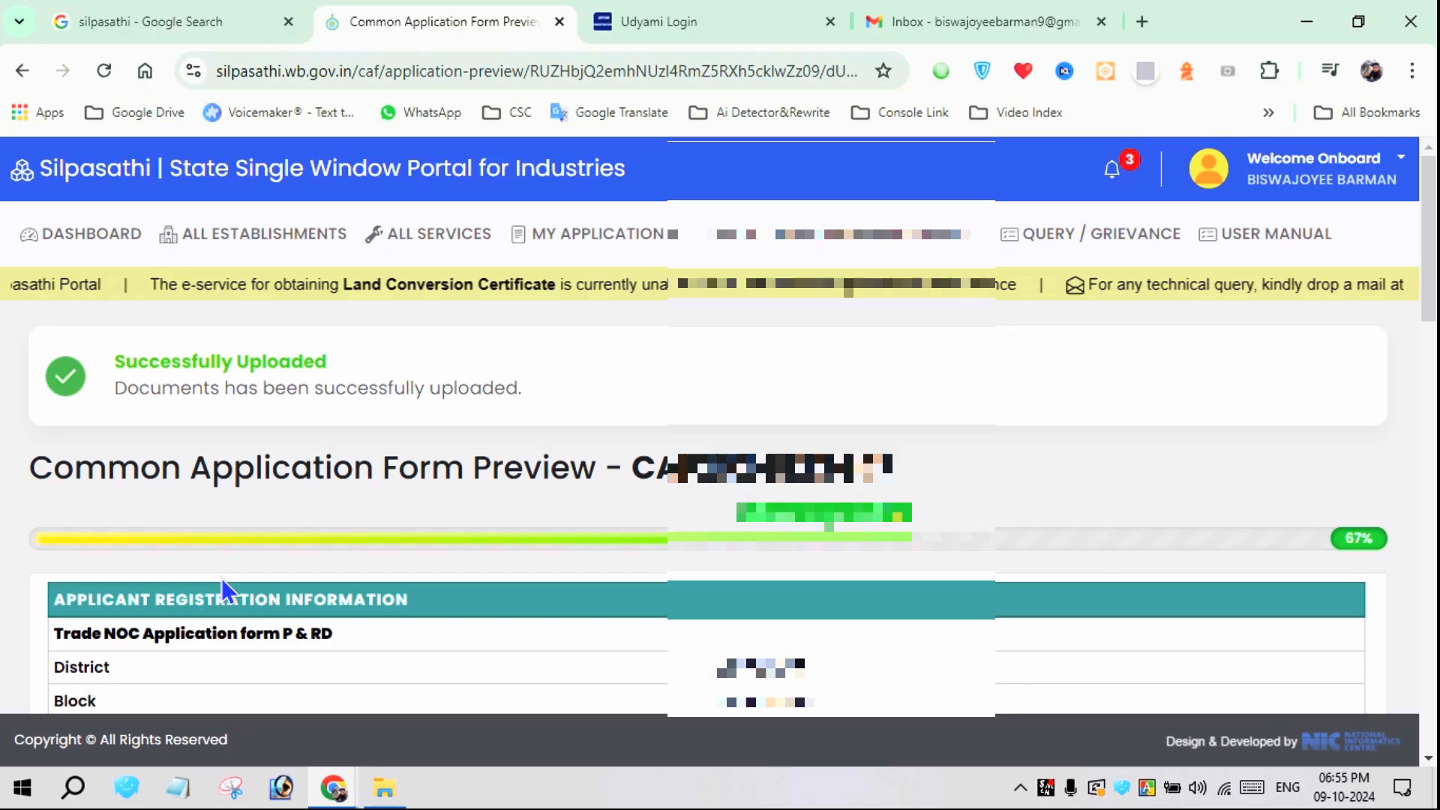
{"action": "left_click", "coordinate": [18, 72]}
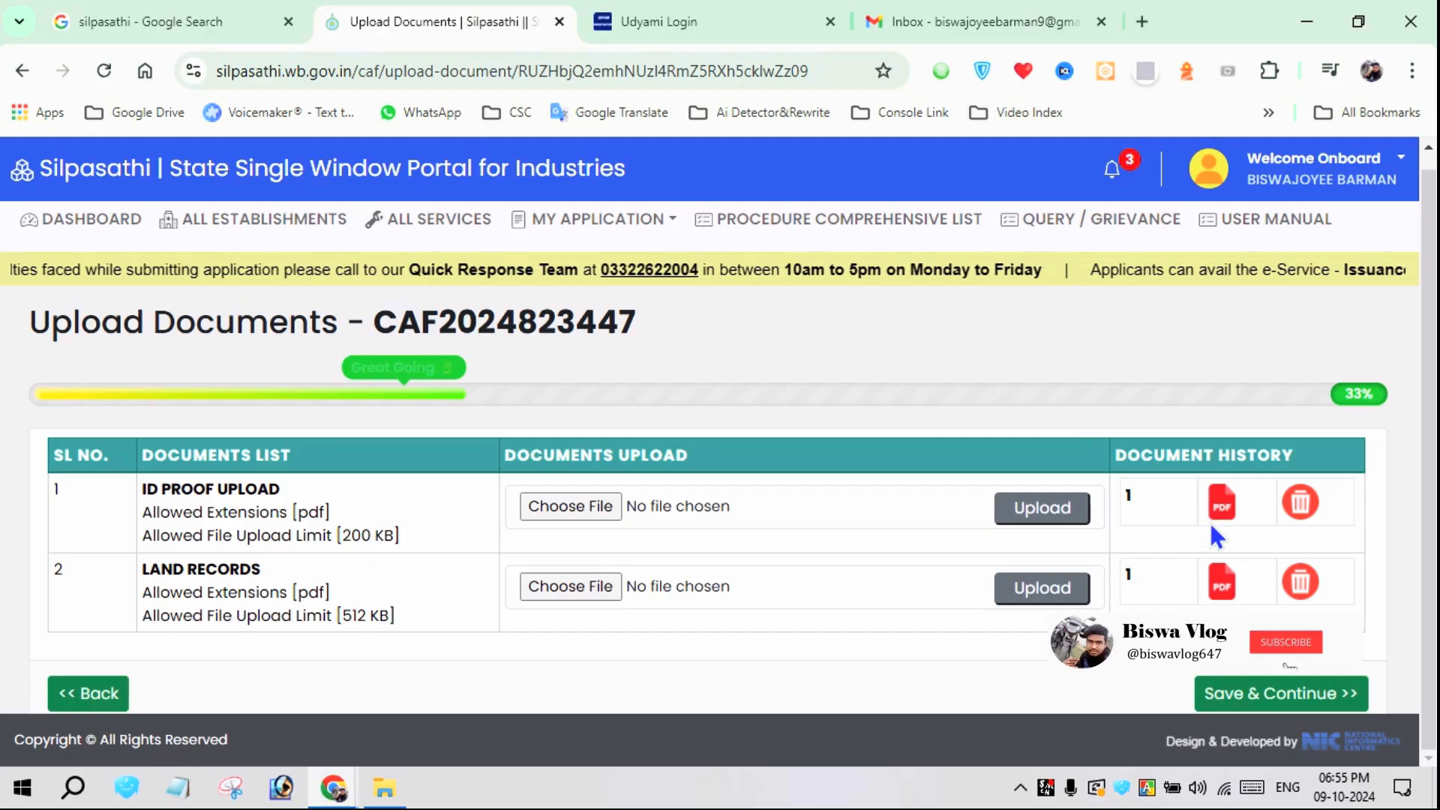
{"action": "left_click", "coordinate": [75, 694]}
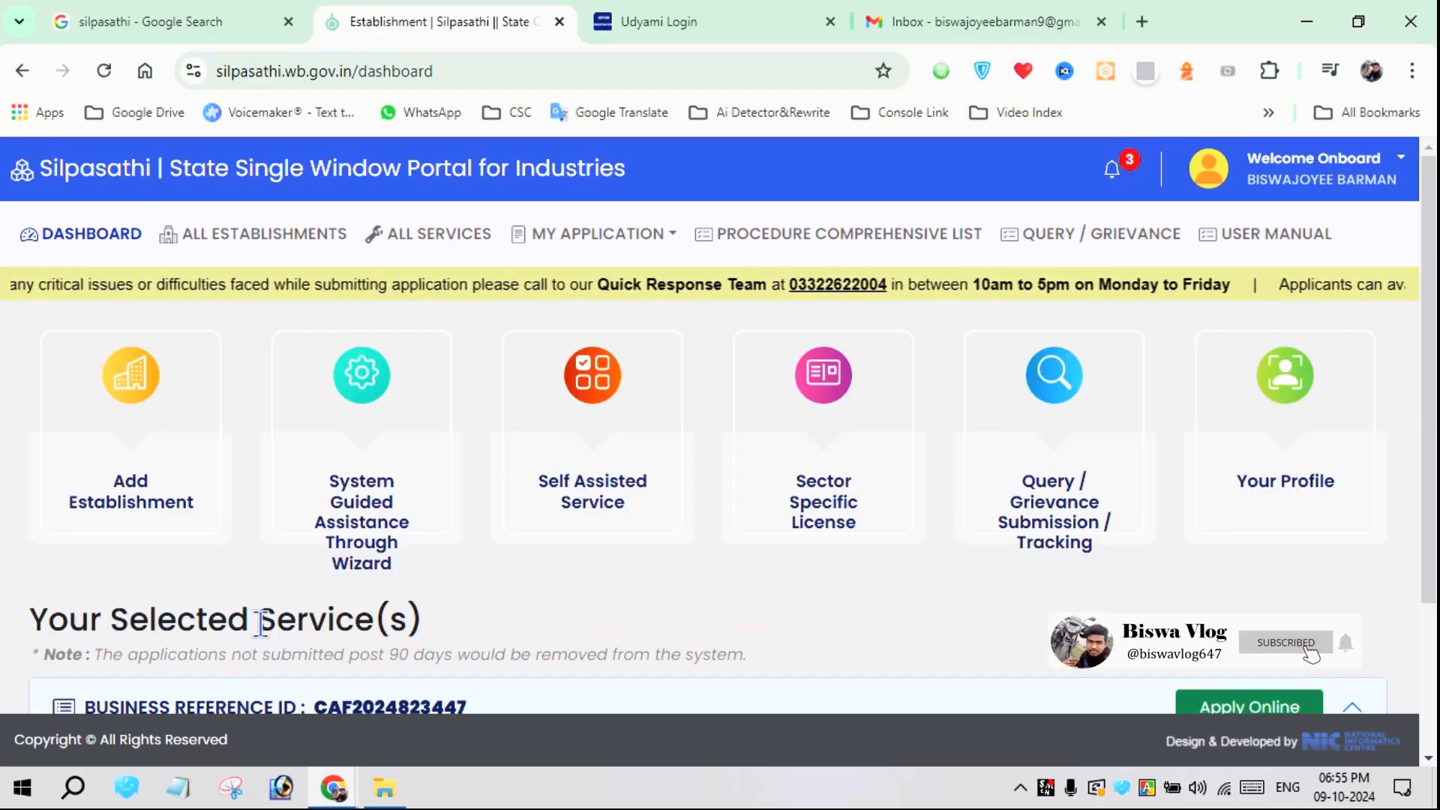
{"action": "scroll", "coordinate": [528, 486], "scroll_direction": "down", "scroll_amount": 3}
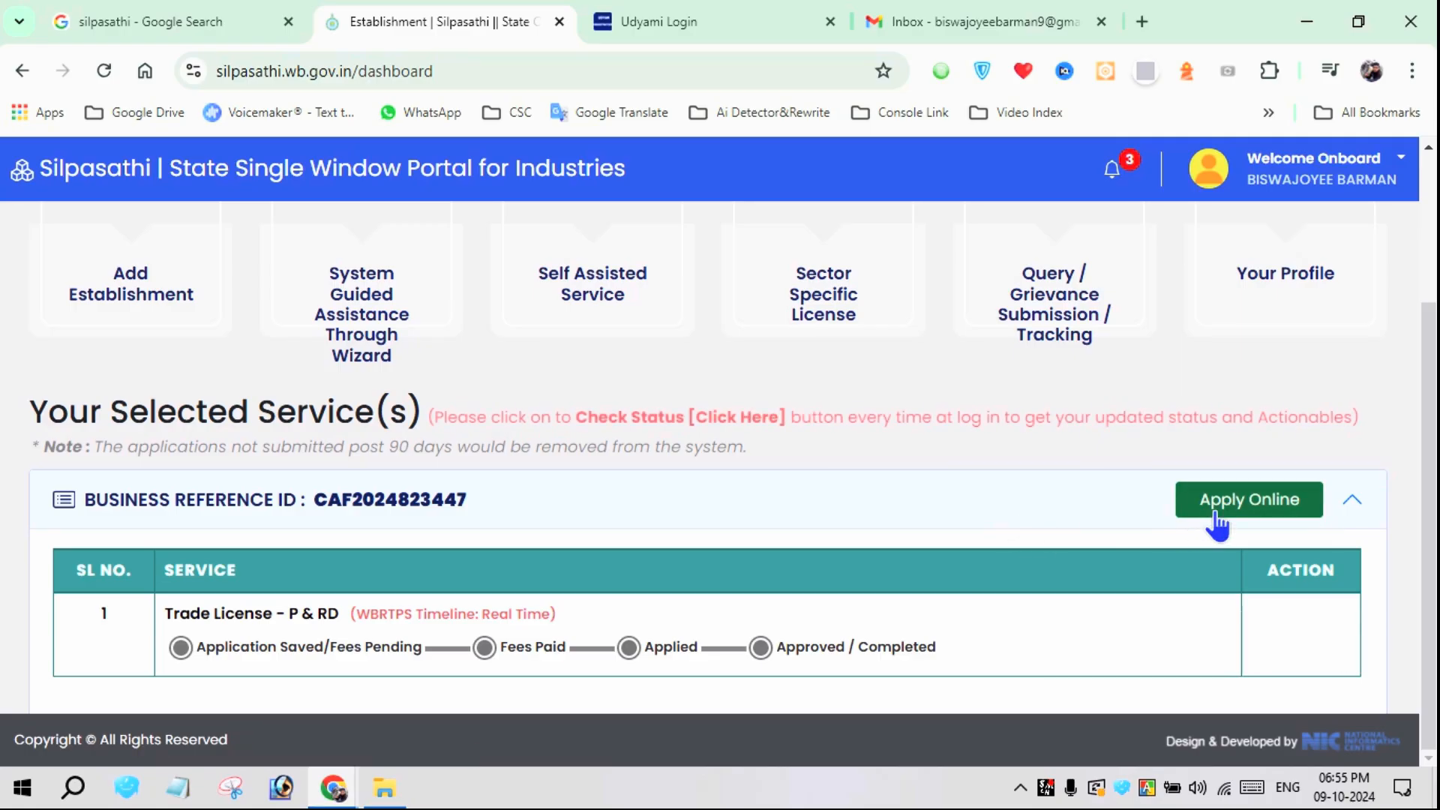
{"action": "left_click", "coordinate": [1237, 511]}
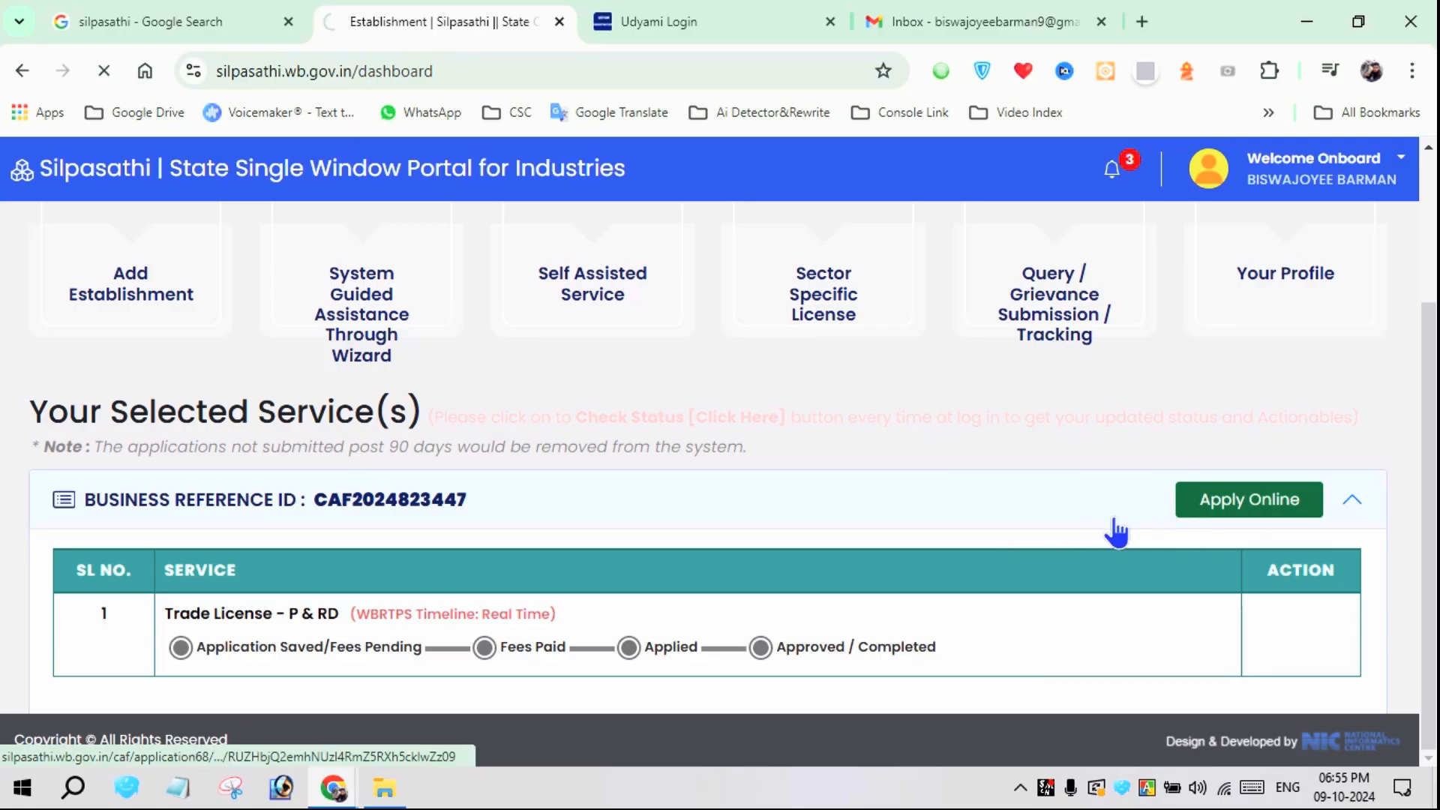
Replace the NO entry for Khatian No. in the address details with the plot's khatian number
{"action": "scroll", "coordinate": [856, 516], "scroll_direction": "down", "scroll_amount": 3}
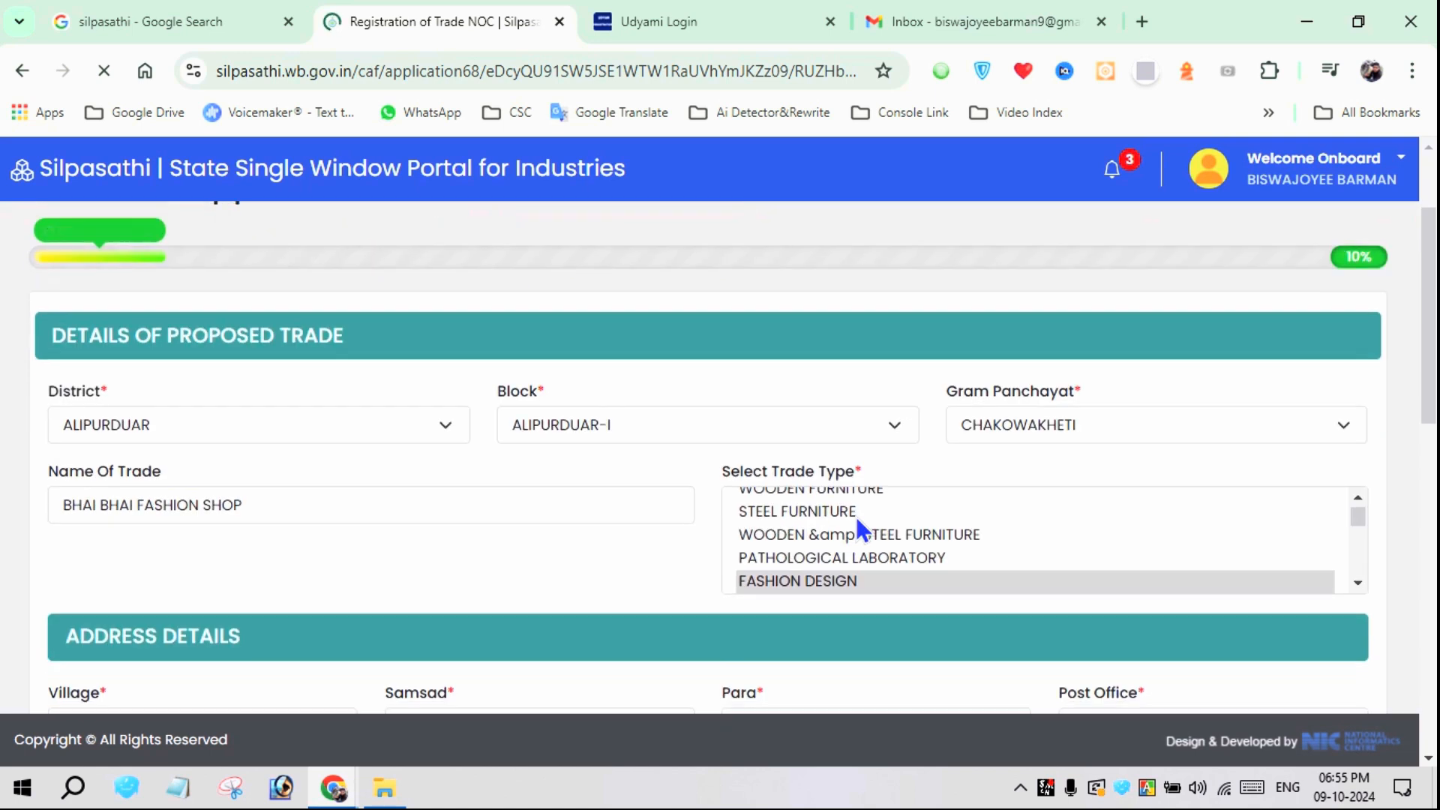
{"action": "scroll", "coordinate": [640, 586], "scroll_direction": "down", "scroll_amount": 2}
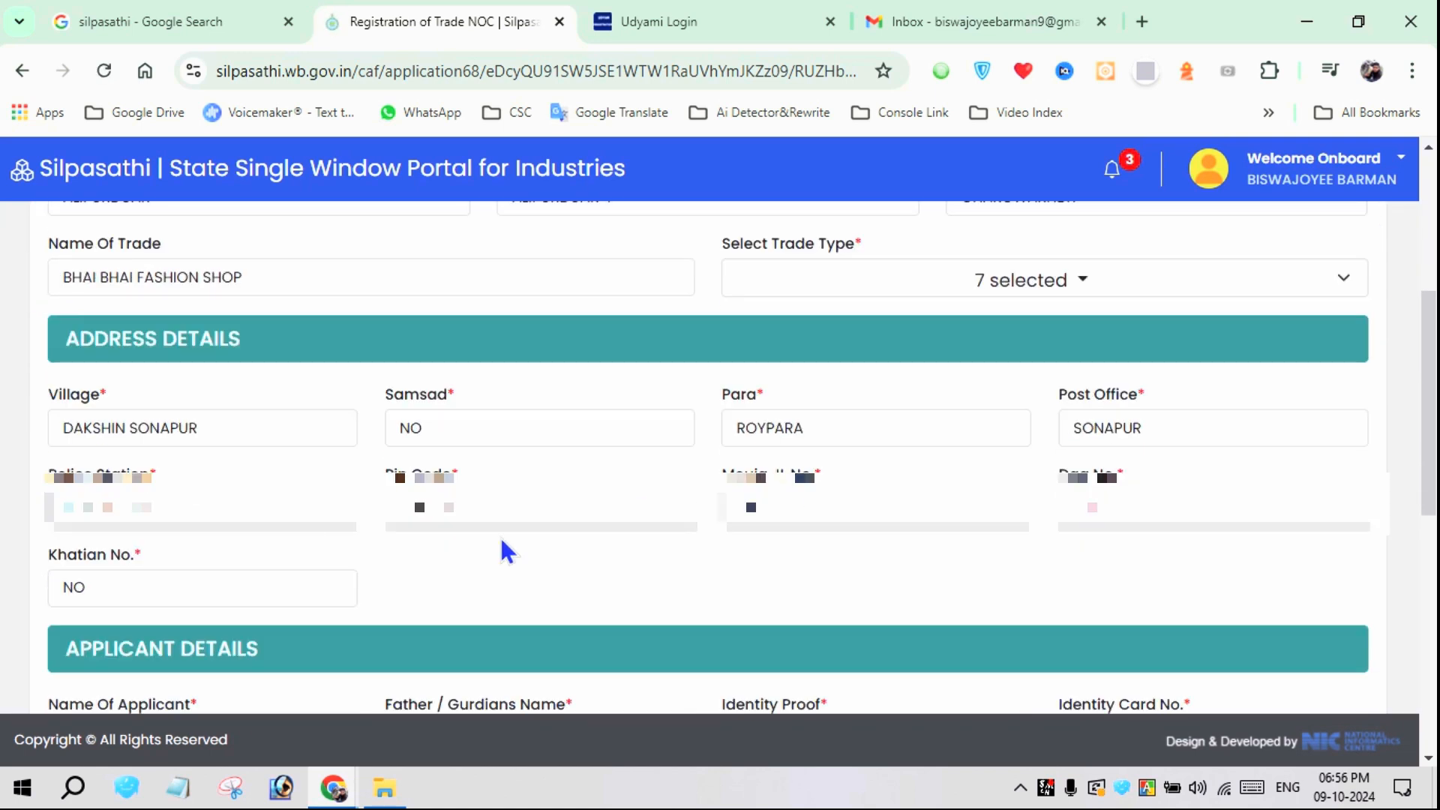
{"action": "left_click", "coordinate": [90, 587]}
{"action": "double_click", "coordinate": [75, 588]}
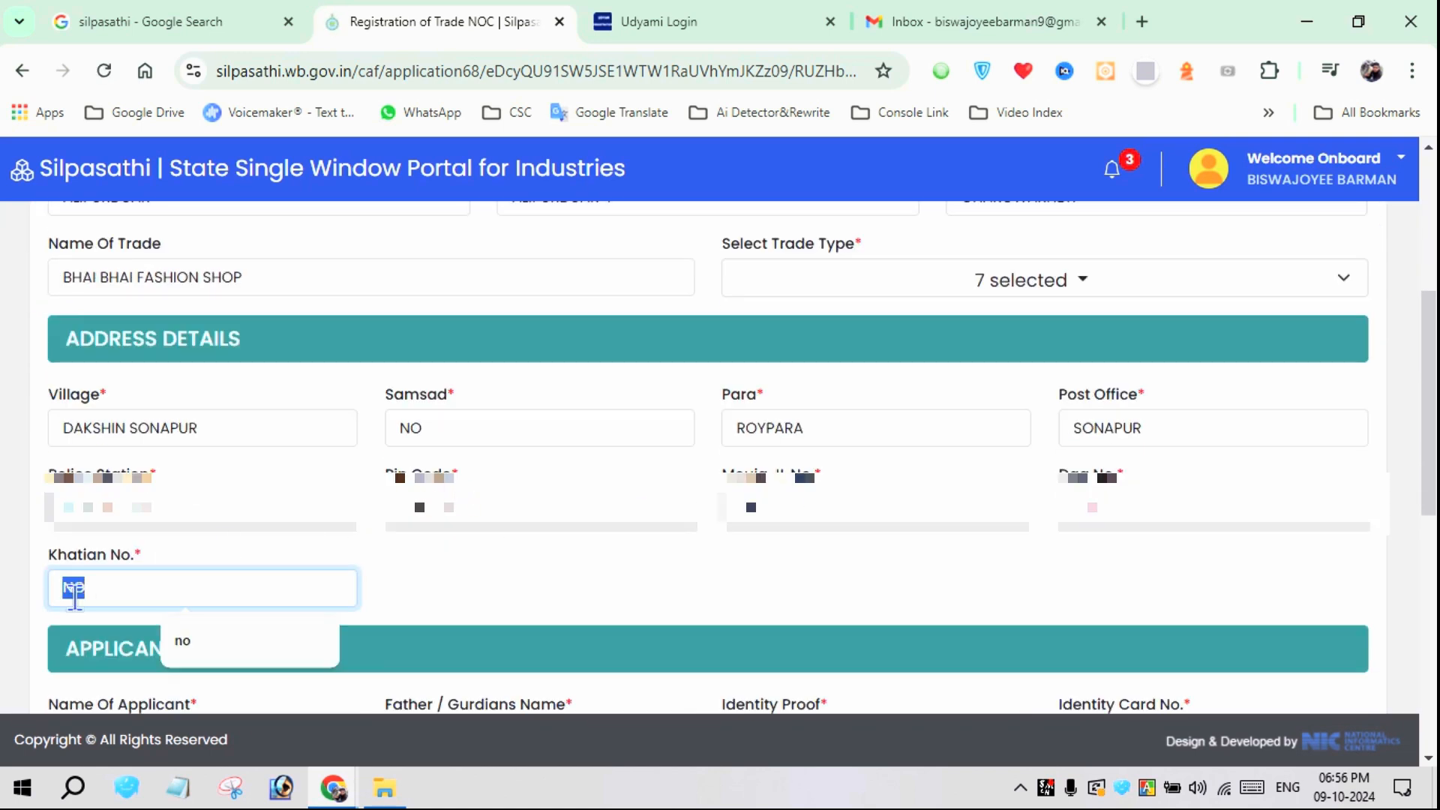
{"action": "key", "text": "BackSpace"}
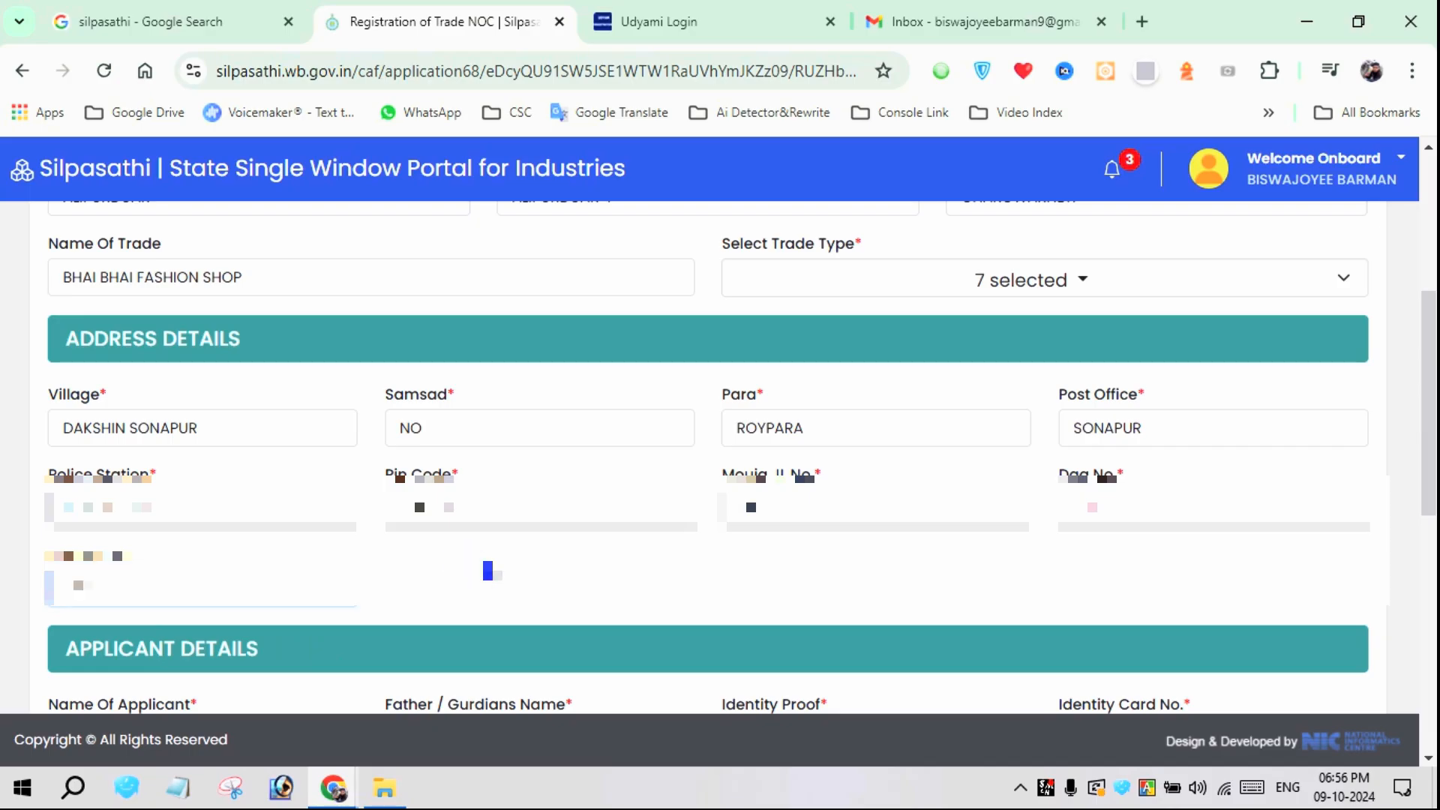
Set the address of the applicant as same as above
{"action": "scroll", "coordinate": [506, 556], "scroll_direction": "down", "scroll_amount": 4}
{"action": "scroll", "coordinate": [510, 570], "scroll_direction": "down", "scroll_amount": 1}
{"action": "left_click", "coordinate": [487, 508]}
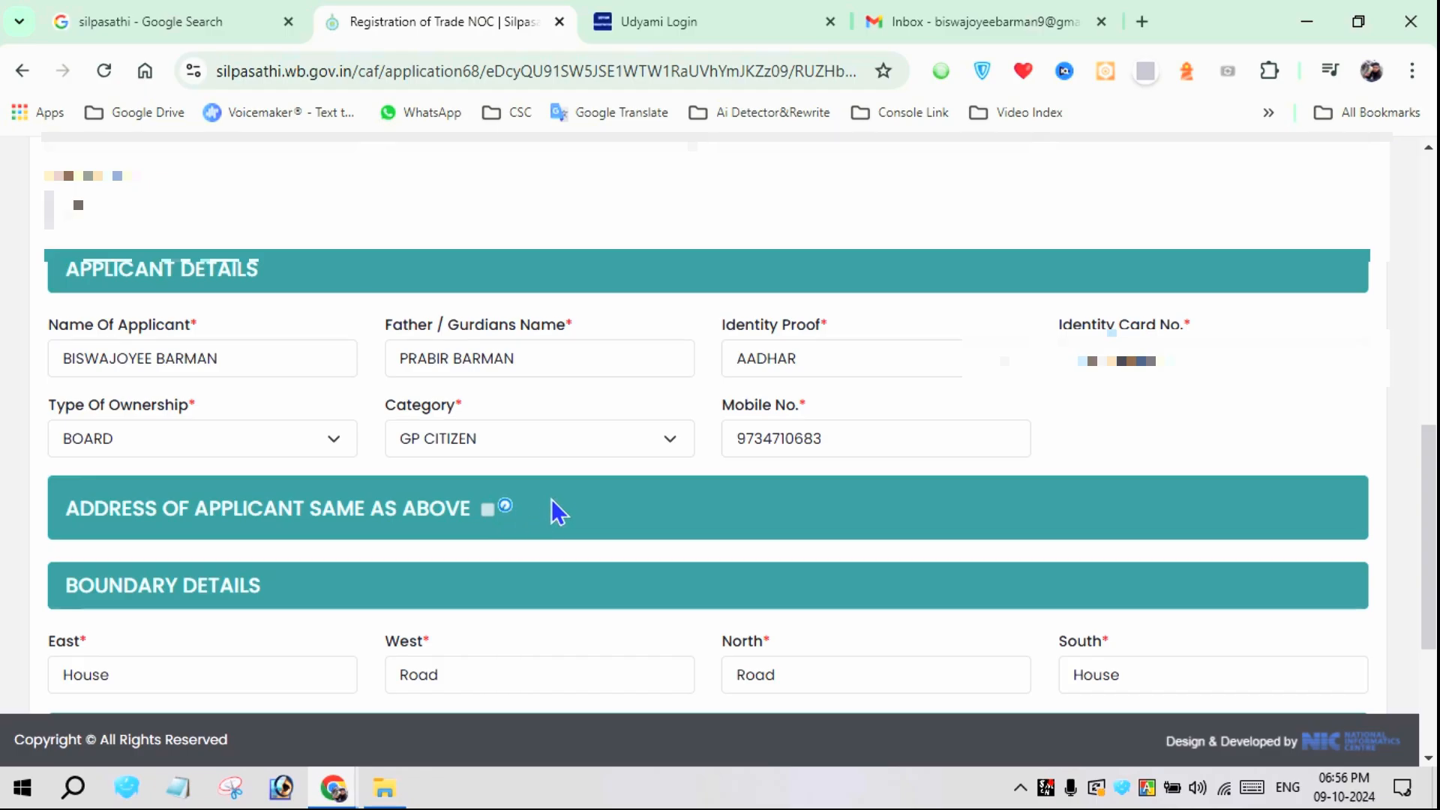
{"action": "scroll", "coordinate": [553, 504], "scroll_direction": "down", "scroll_amount": 2}
{"action": "scroll", "coordinate": [554, 498], "scroll_direction": "down", "scroll_amount": 1}
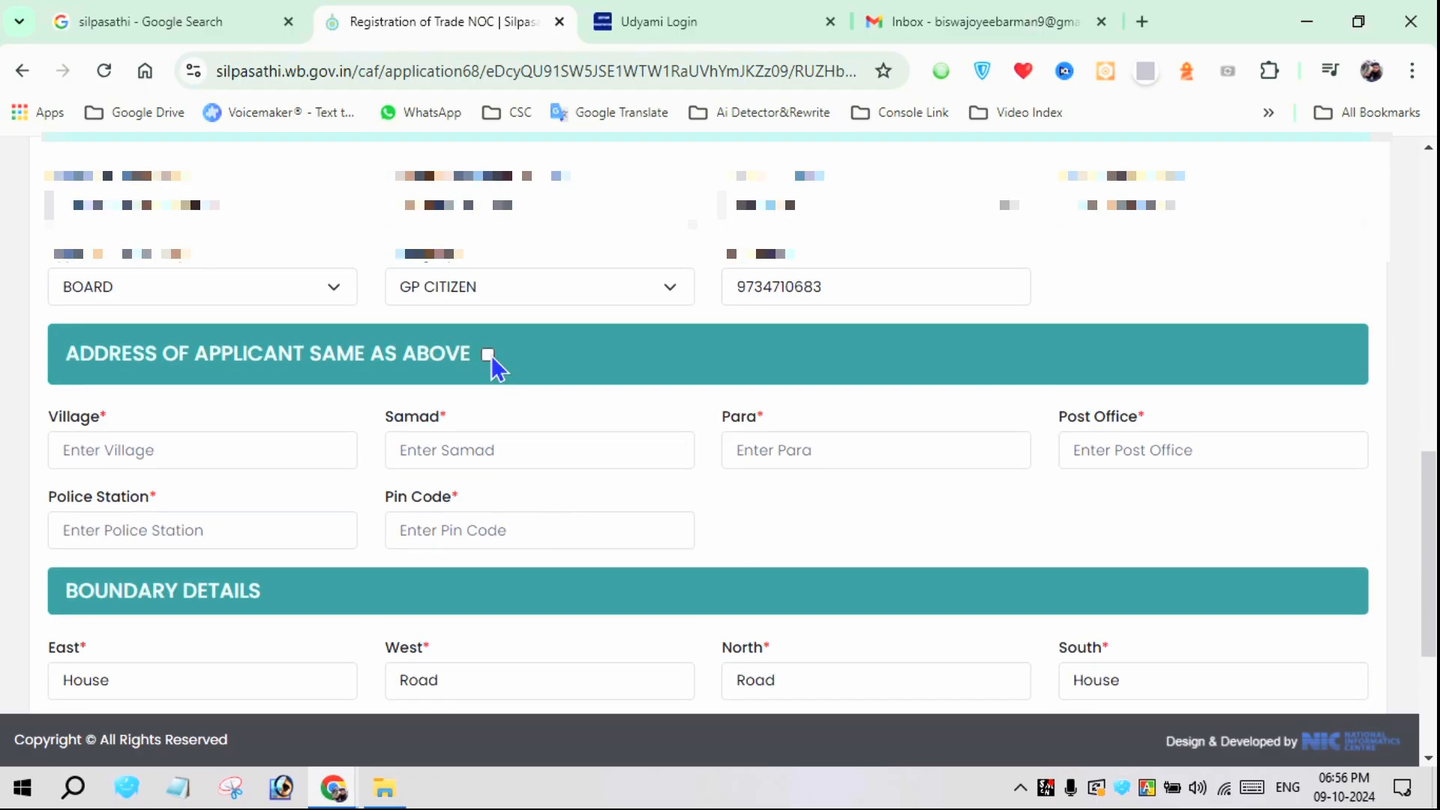
{"action": "left_click", "coordinate": [488, 355]}
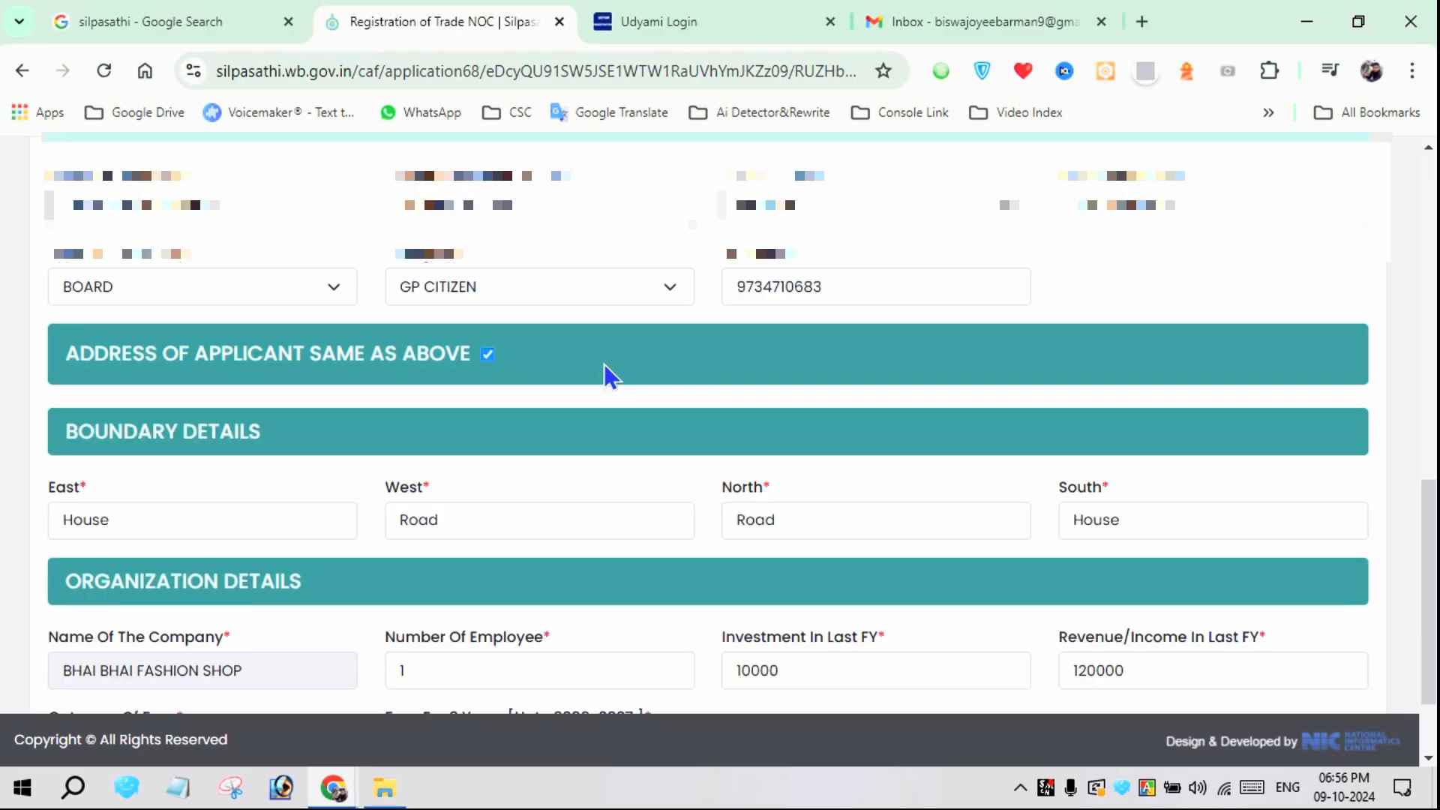
Update the application form and continue with the already uploaded documents to the Common Application Form Preview
{"action": "scroll", "coordinate": [605, 444], "scroll_direction": "down", "scroll_amount": 2}
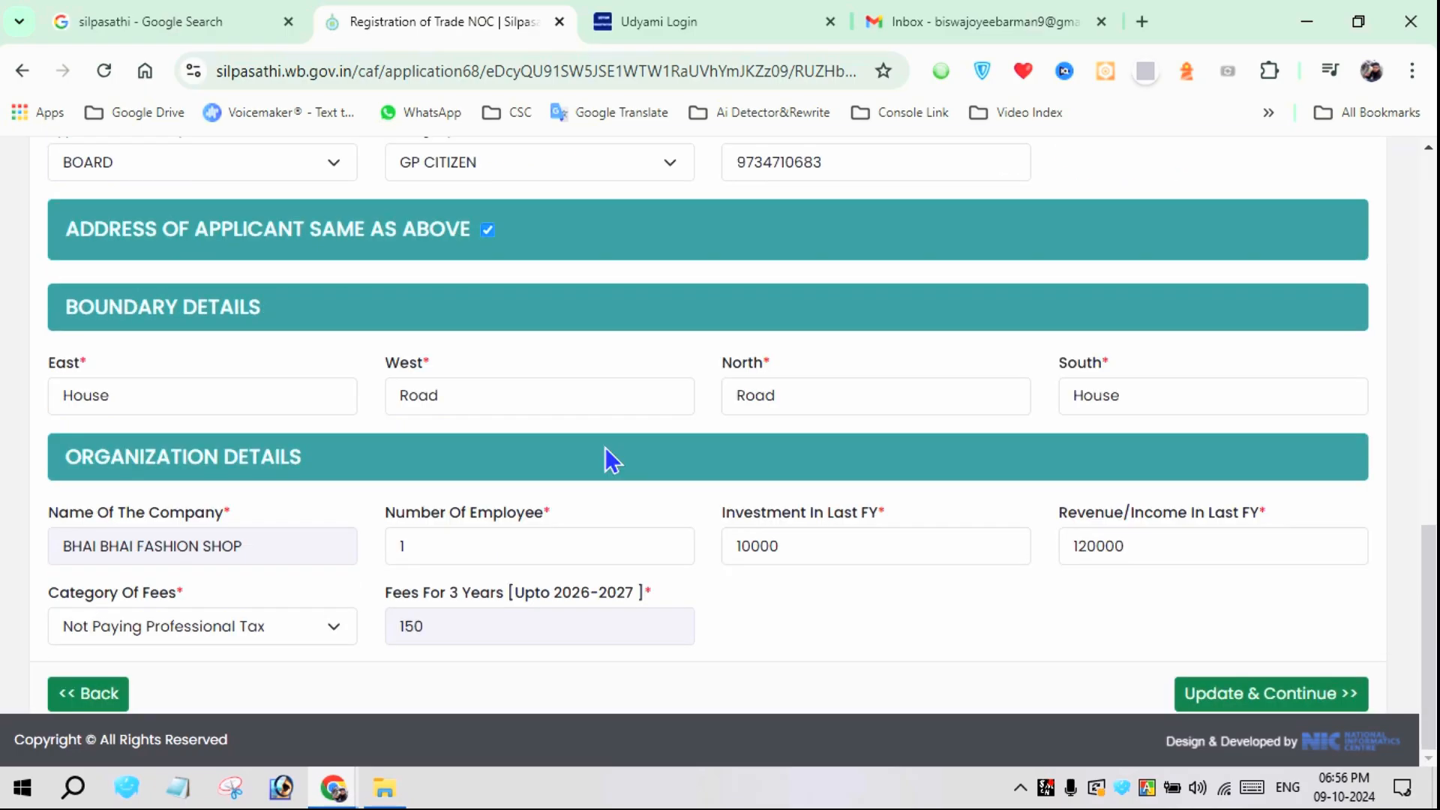
{"action": "left_click", "coordinate": [1243, 699]}
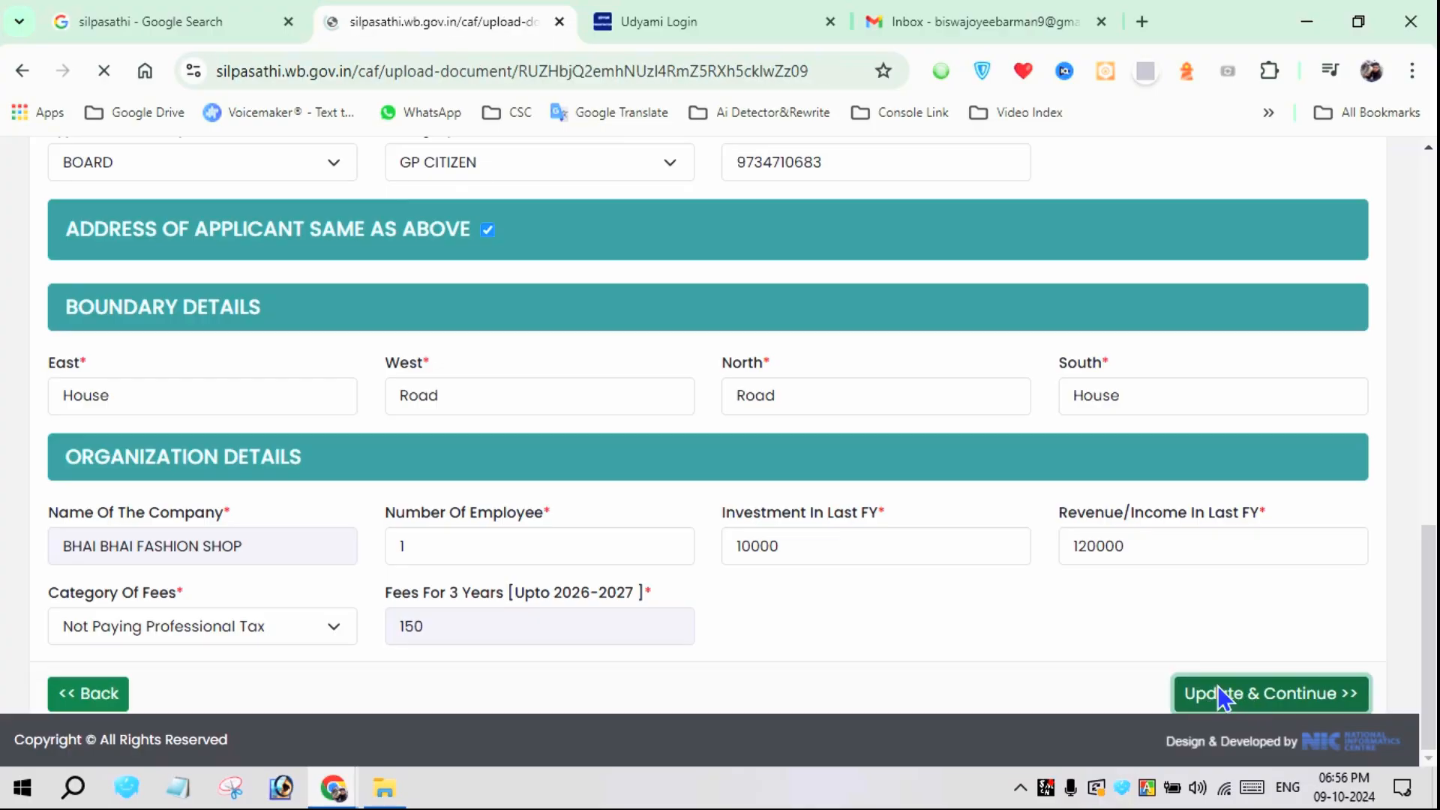
{"action": "scroll", "coordinate": [858, 558], "scroll_direction": "down", "scroll_amount": 2}
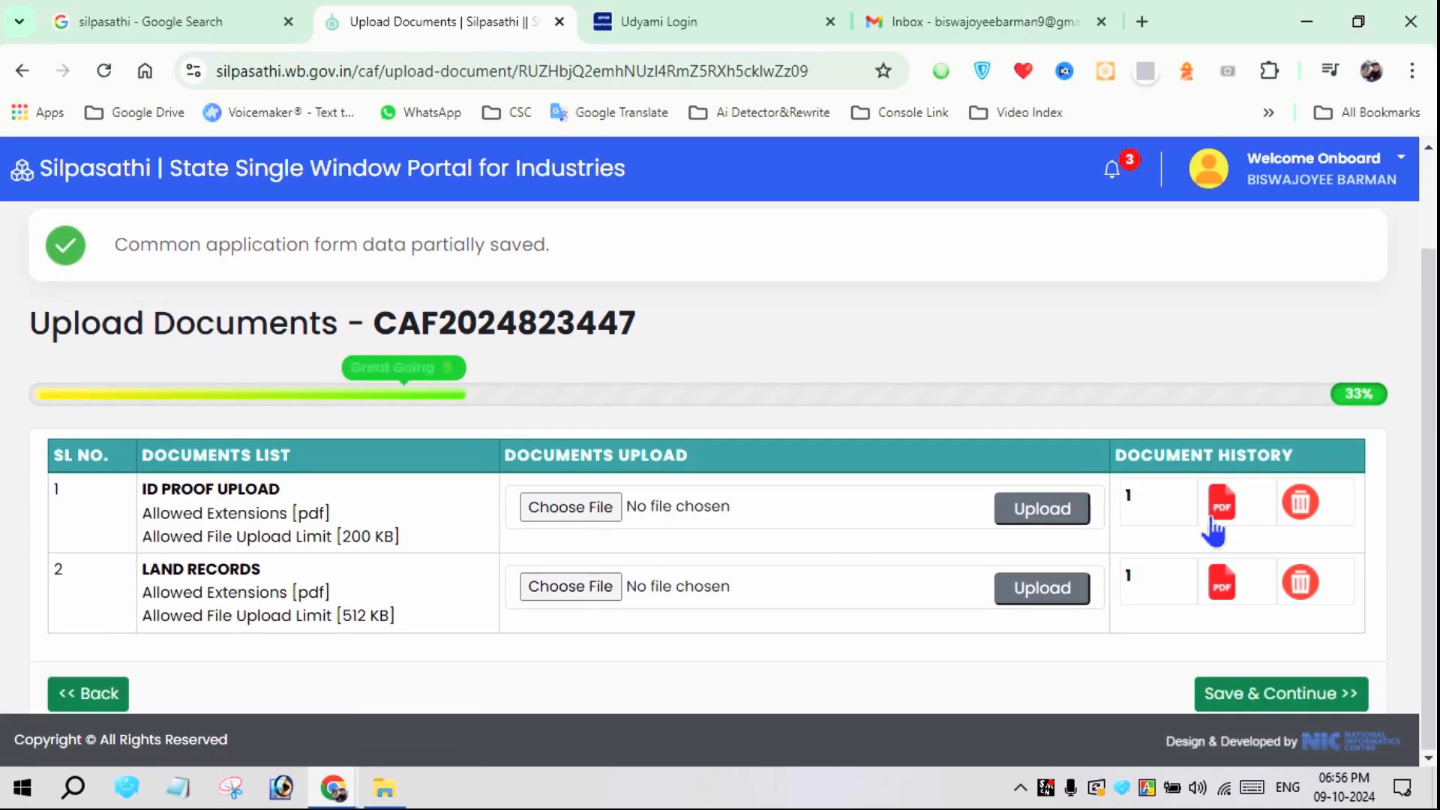
{"action": "left_click", "coordinate": [1284, 695]}
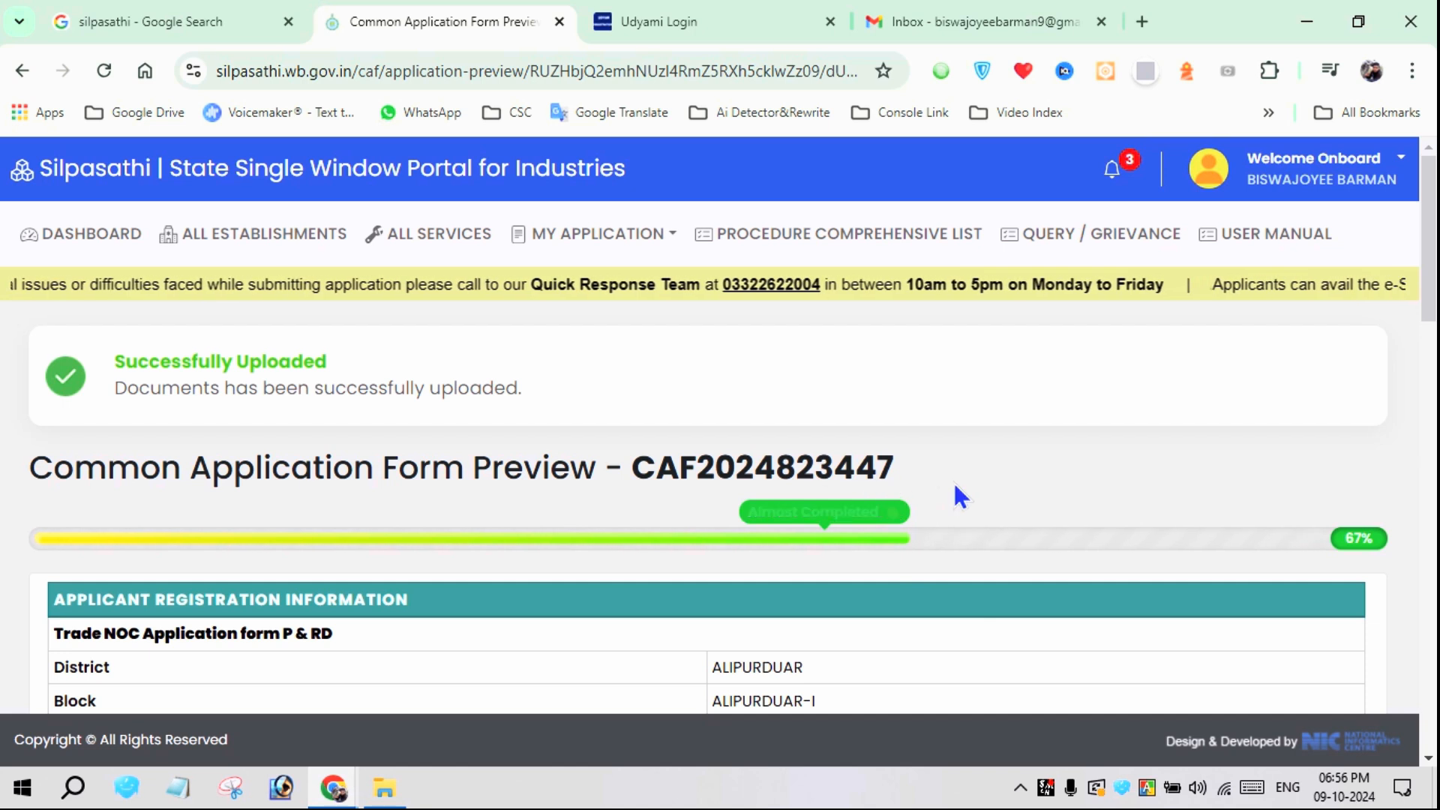
Review the application preview from the trade and address details through the organization details and supporting documents
{"action": "scroll", "coordinate": [1048, 471], "scroll_direction": "down", "scroll_amount": 2}
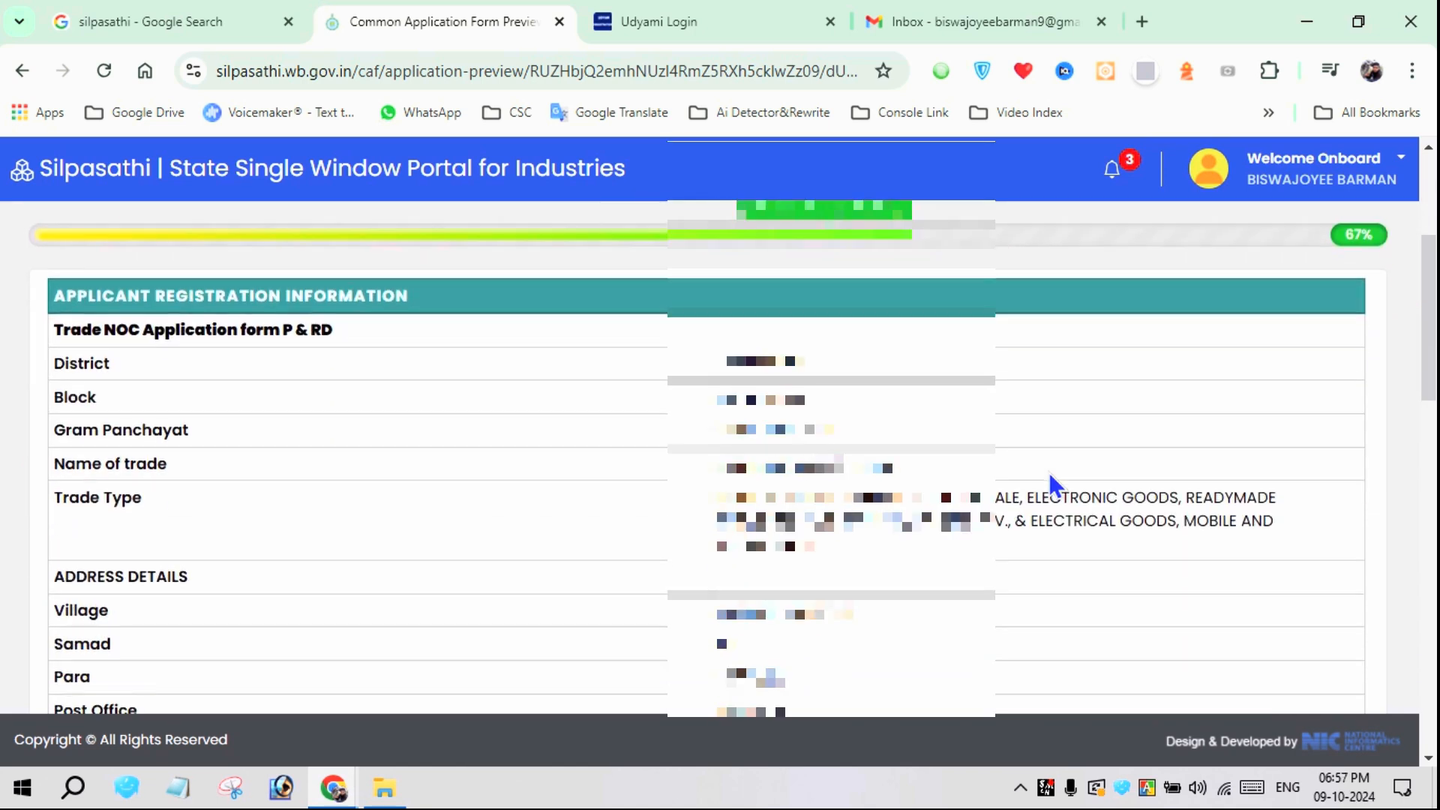
{"action": "scroll", "coordinate": [1050, 475], "scroll_direction": "down", "scroll_amount": 1}
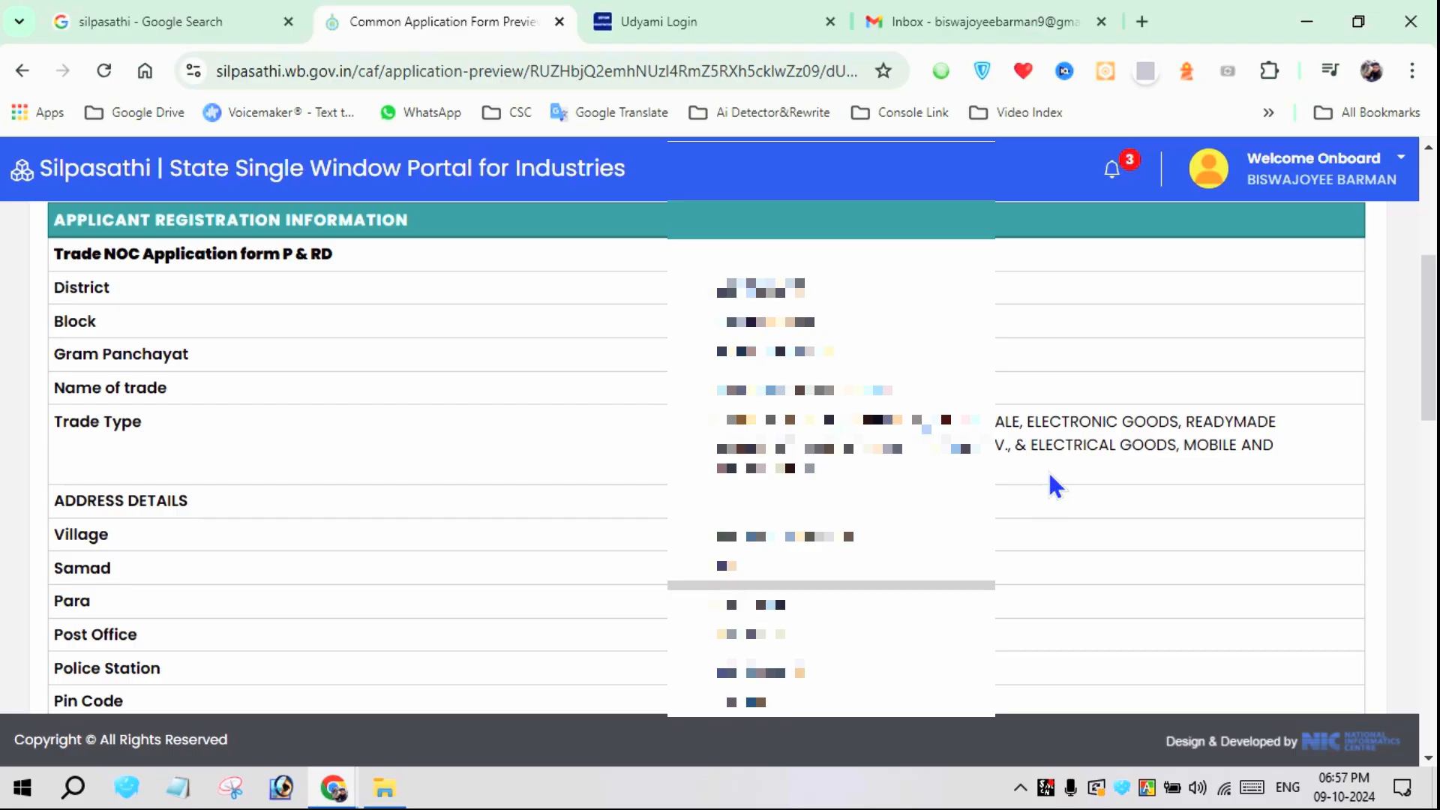
{"action": "scroll", "coordinate": [1049, 475], "scroll_direction": "down", "scroll_amount": 2}
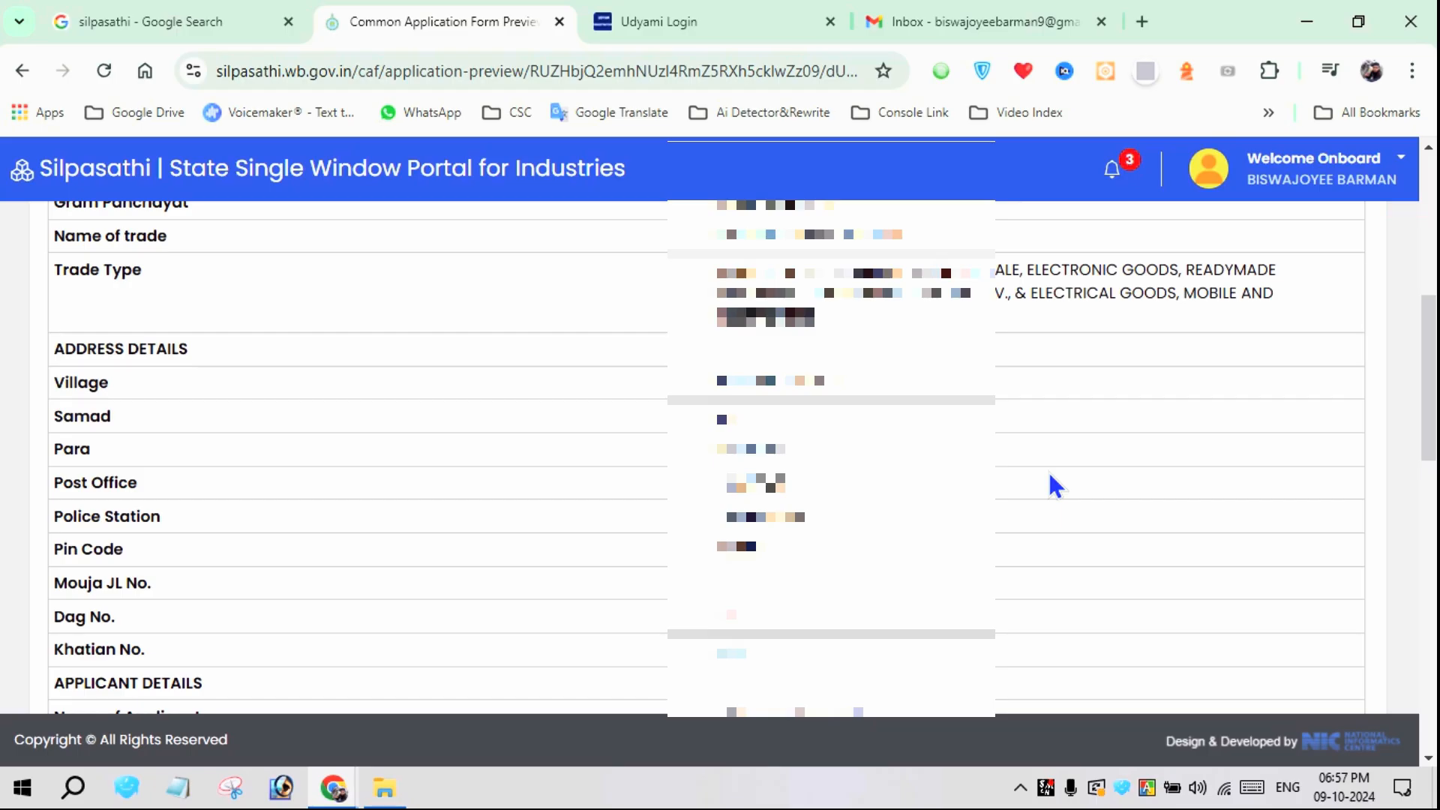
{"action": "scroll", "coordinate": [1050, 476], "scroll_direction": "down", "scroll_amount": 4}
{"action": "scroll", "coordinate": [1049, 475], "scroll_direction": "down", "scroll_amount": 2}
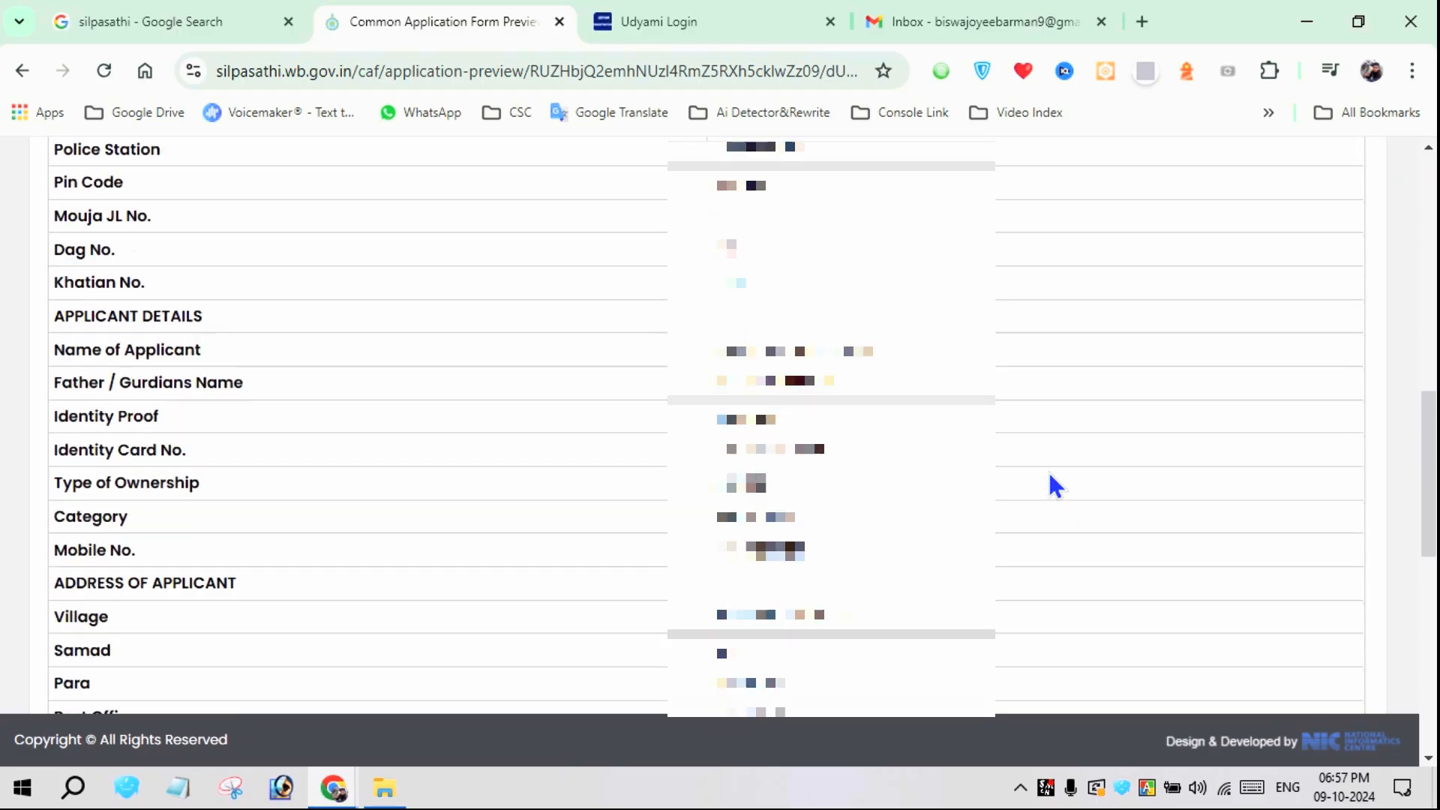
{"action": "scroll", "coordinate": [1050, 475], "scroll_direction": "down", "scroll_amount": 4}
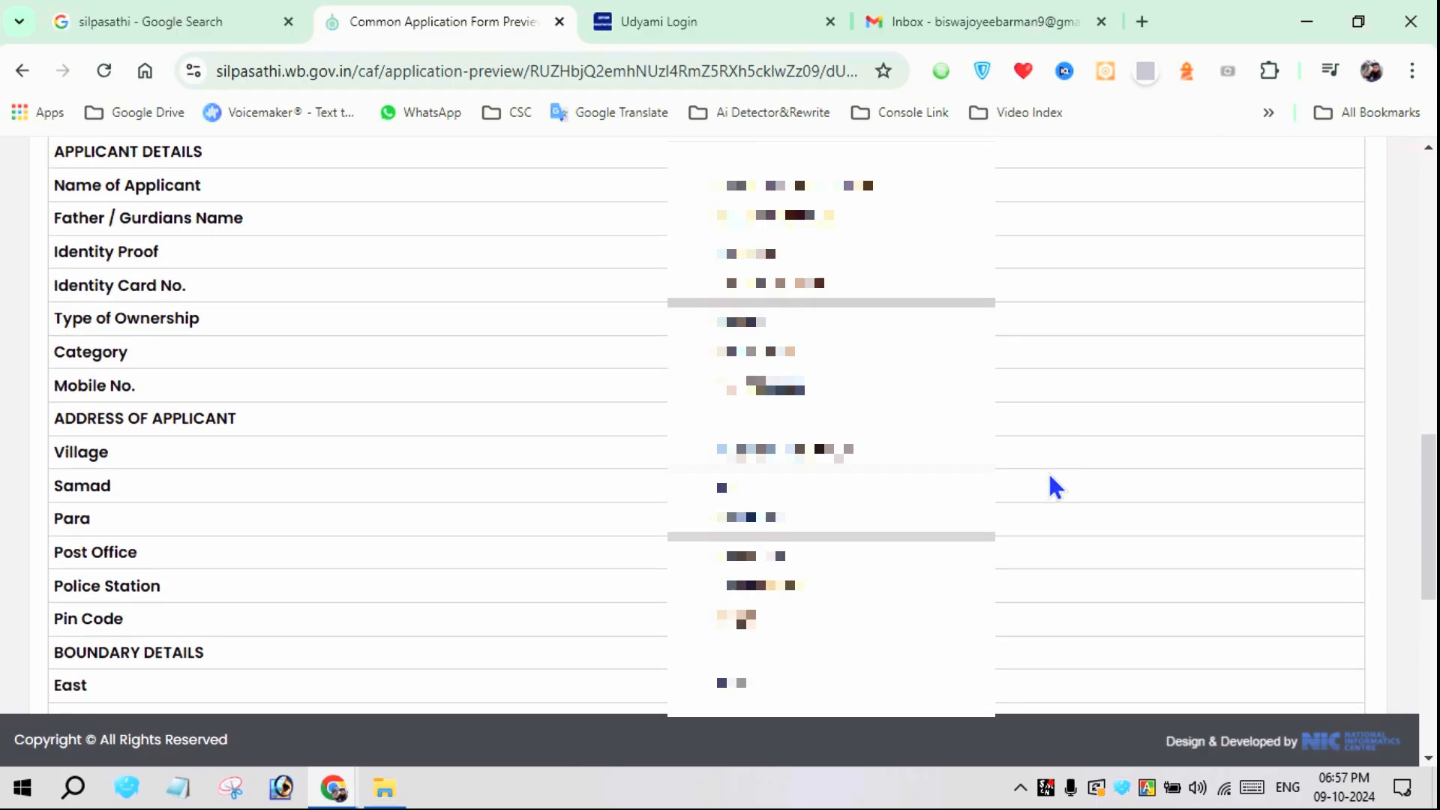
{"action": "scroll", "coordinate": [1050, 475], "scroll_direction": "down", "scroll_amount": 5}
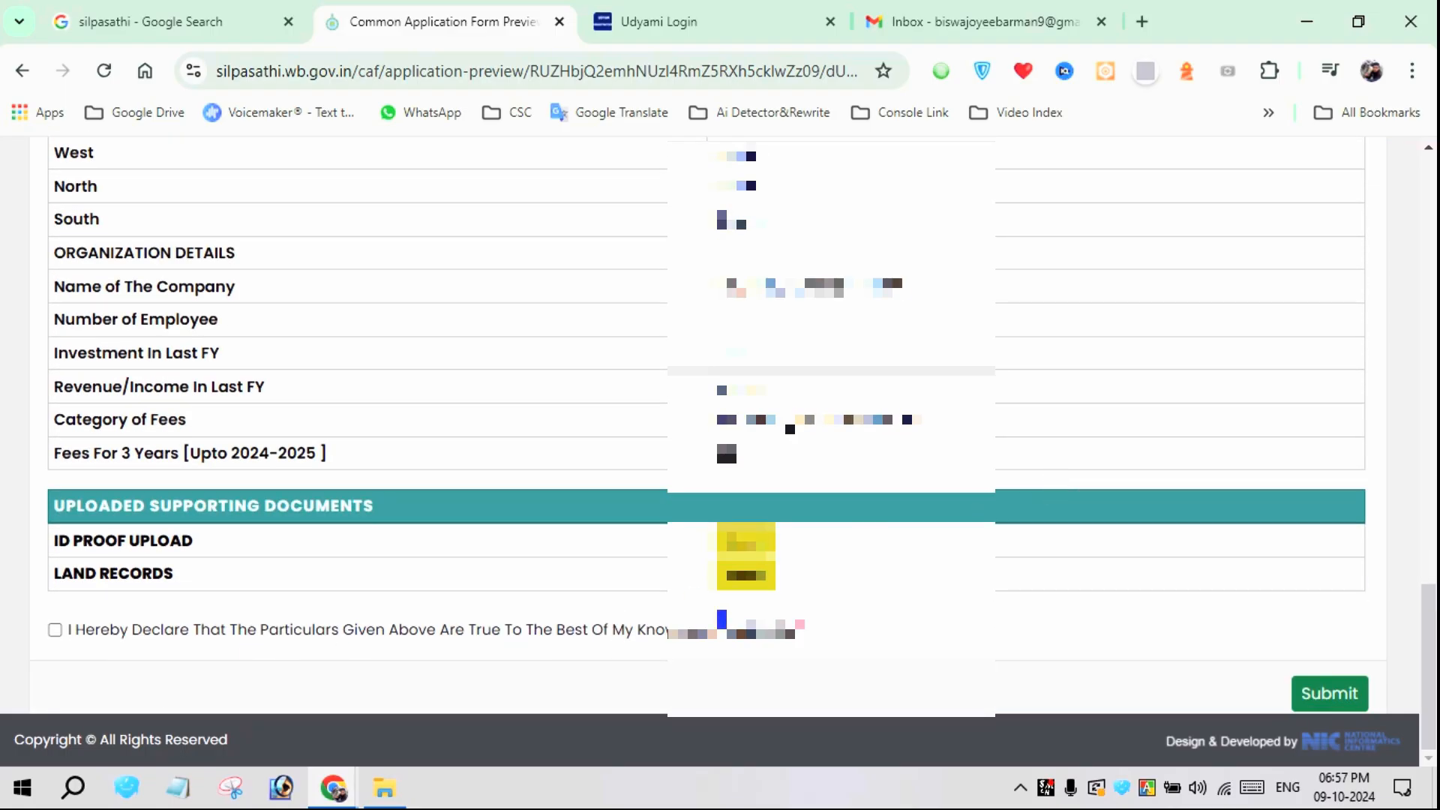
View the uploaded land records file, close it, and examine the uploaded ID proof file
{"action": "left_click", "coordinate": [750, 574]}
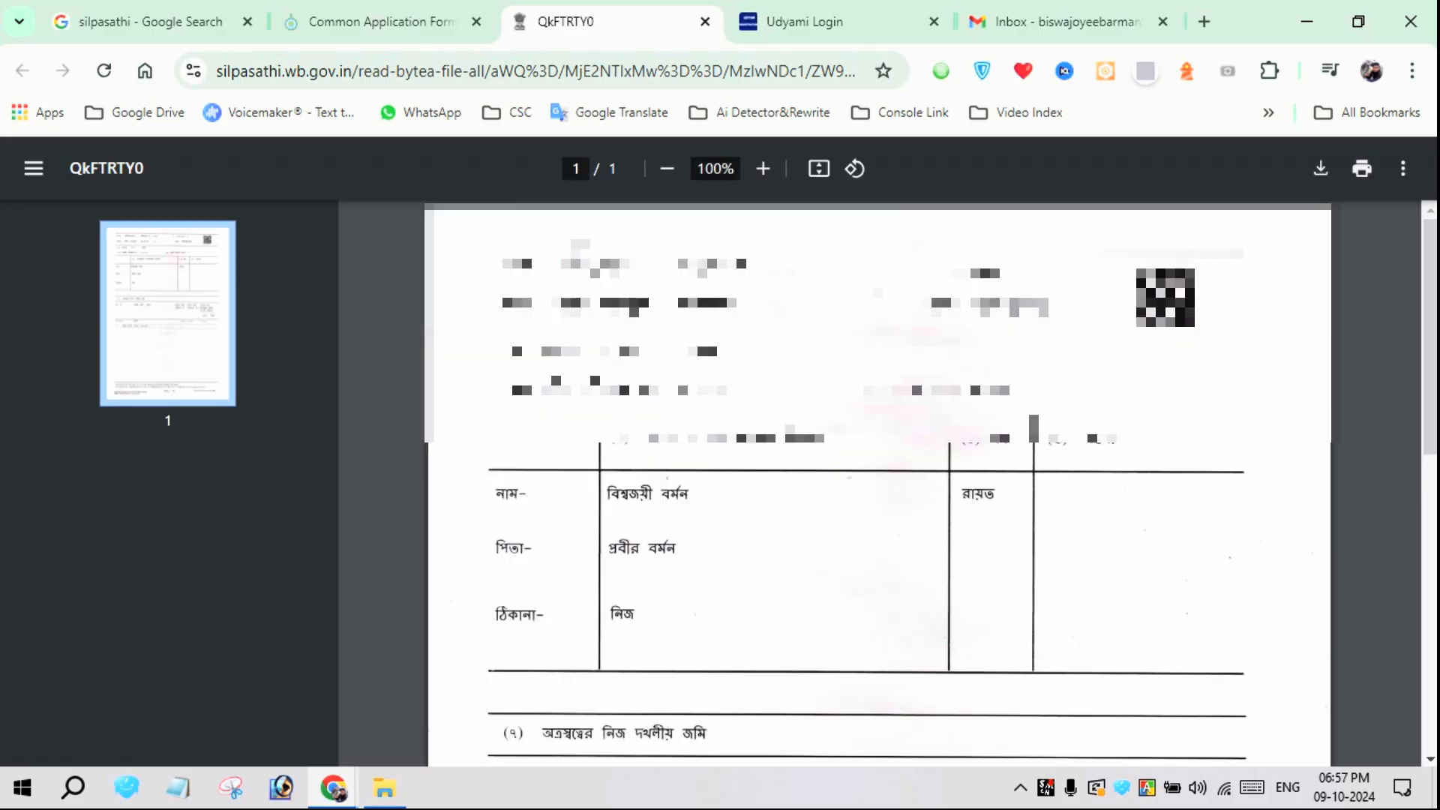
{"action": "left_click", "coordinate": [705, 21]}
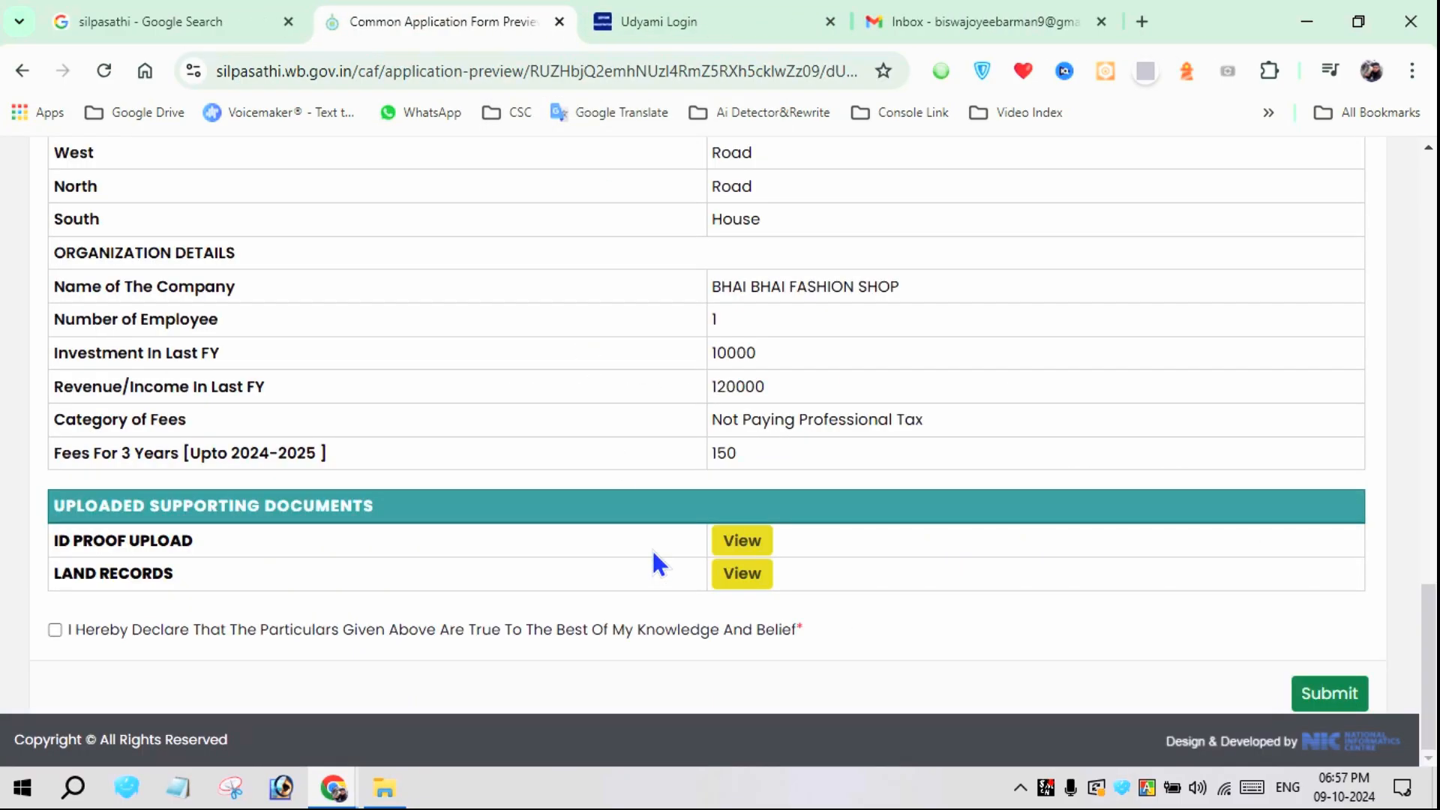
{"action": "left_click", "coordinate": [749, 541]}
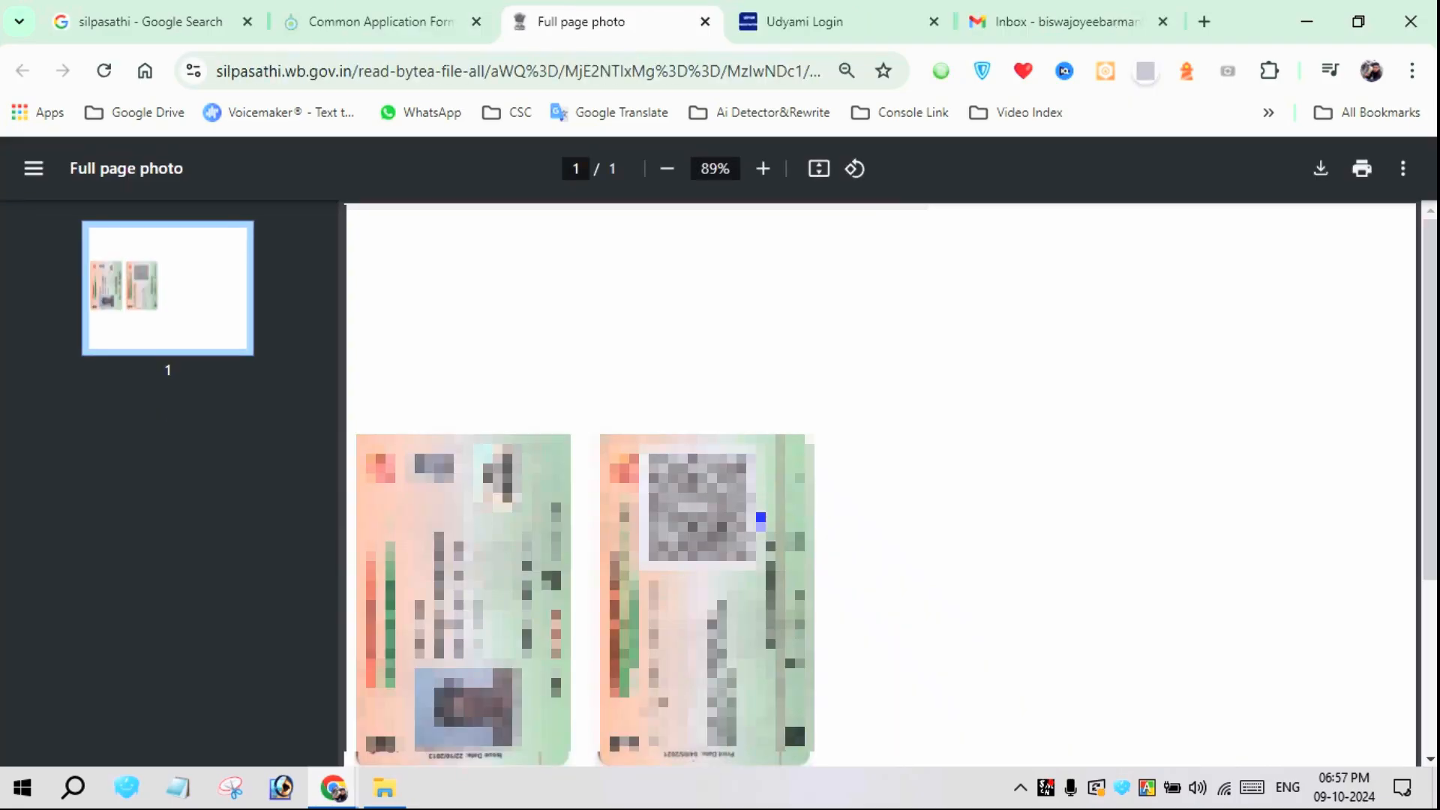
{"action": "scroll", "coordinate": [926, 493], "scroll_direction": "down", "scroll_amount": 4}
{"action": "scroll", "coordinate": [926, 493], "scroll_direction": "up", "scroll_amount": 3}
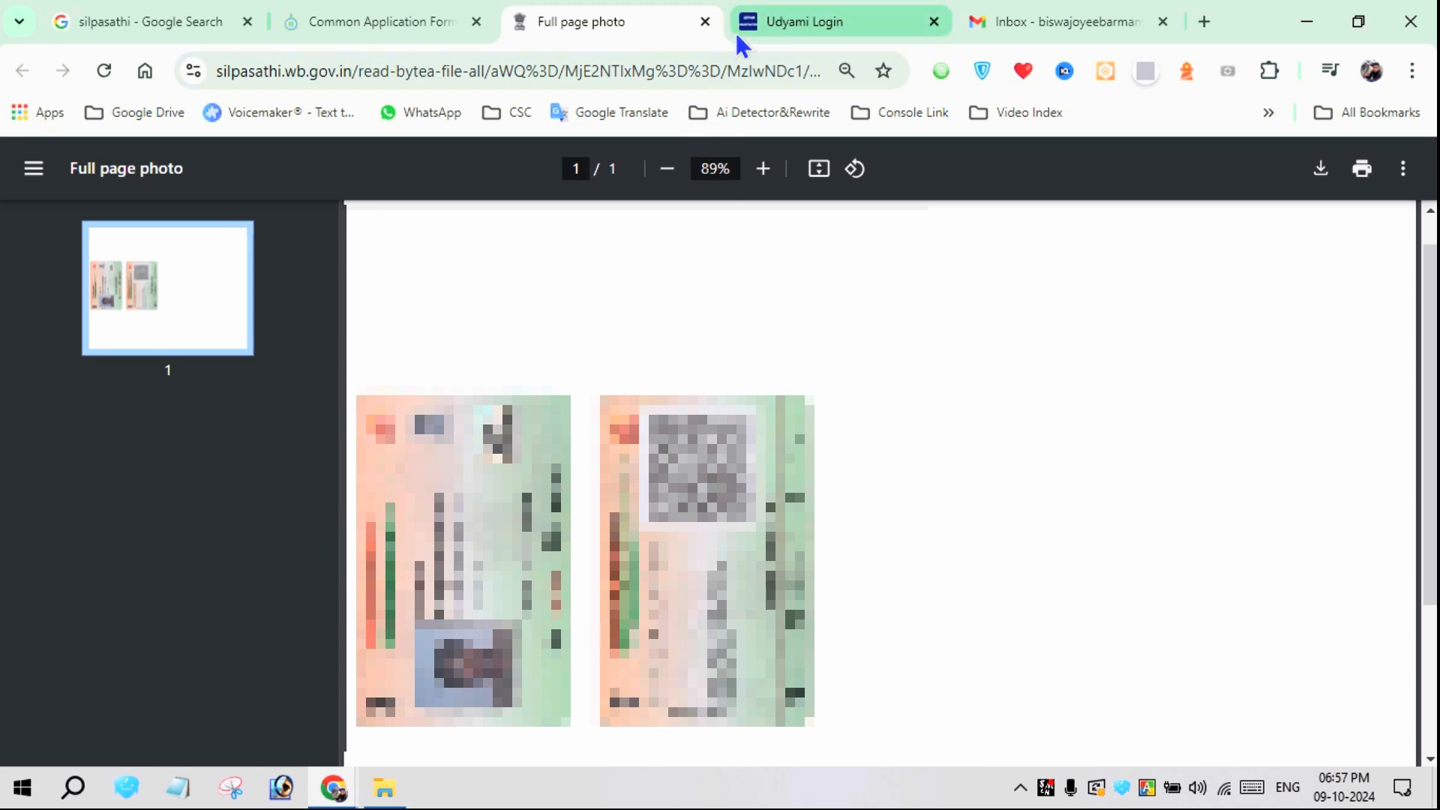
Close the ID proof file, accept the declaration that the particulars are true, and submit the application
{"action": "left_click", "coordinate": [704, 22]}
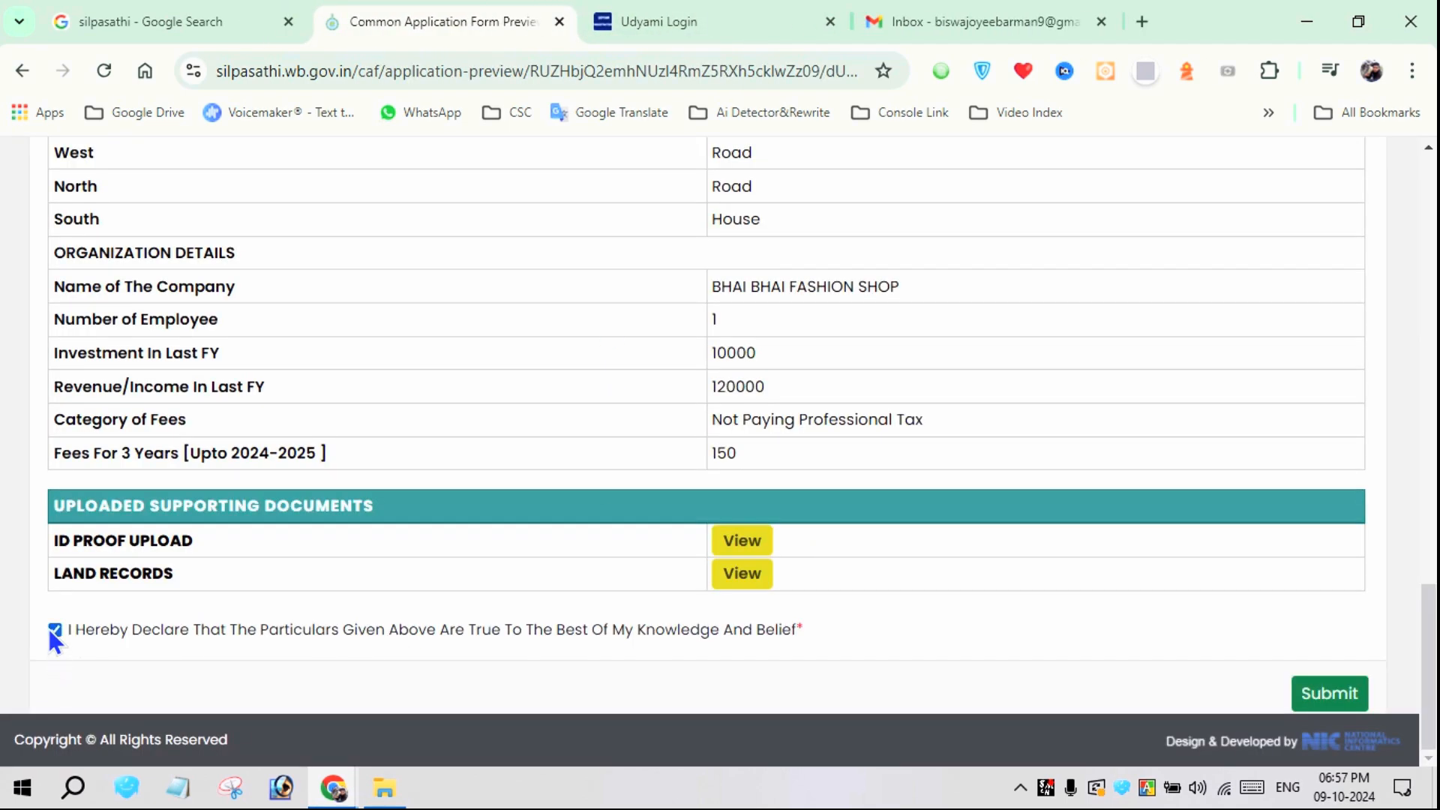
{"action": "left_click", "coordinate": [1321, 690]}
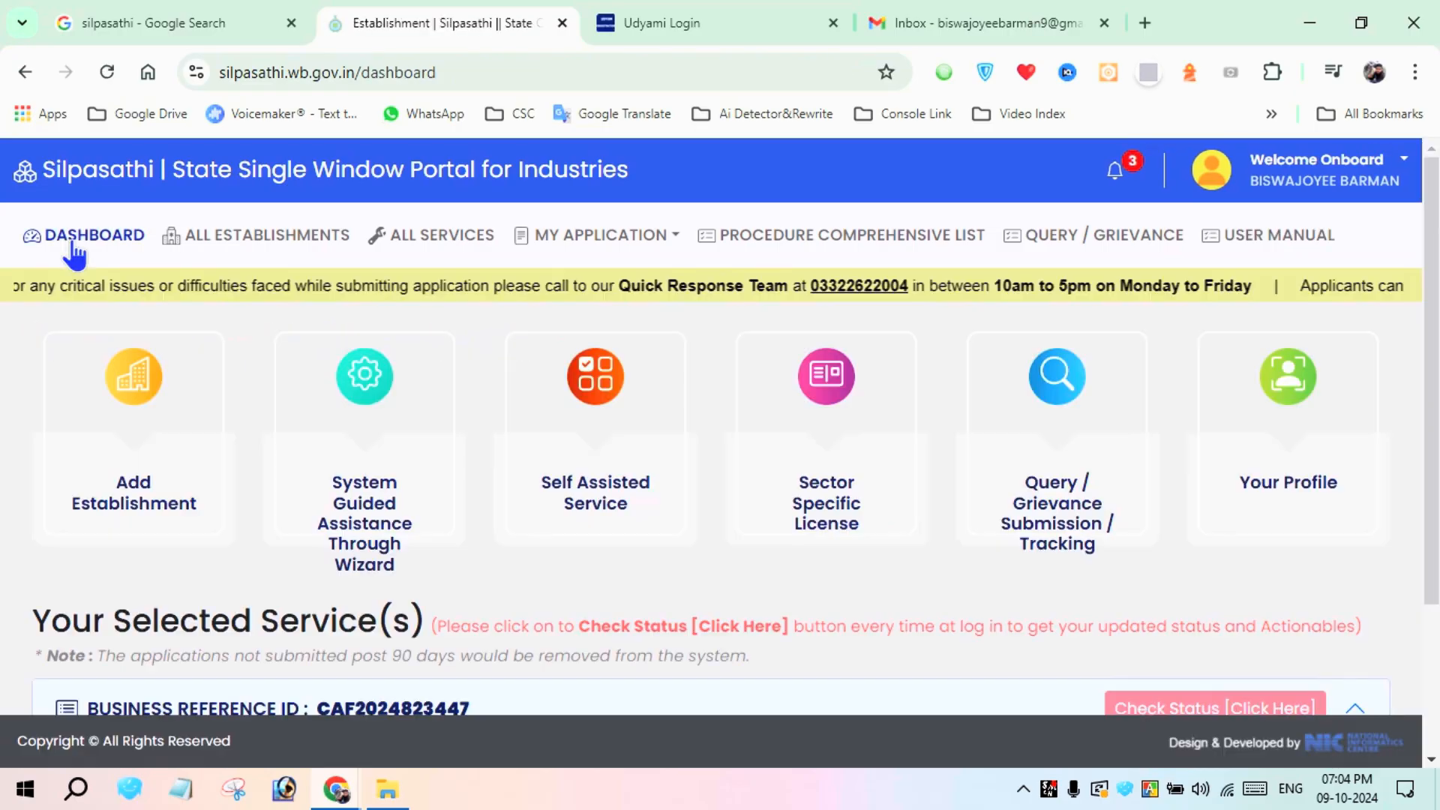
Open the payment details for the Trade License - P & RD service, check the fees and proceed to payment
{"action": "scroll", "coordinate": [941, 456], "scroll_direction": "down", "scroll_amount": 2}
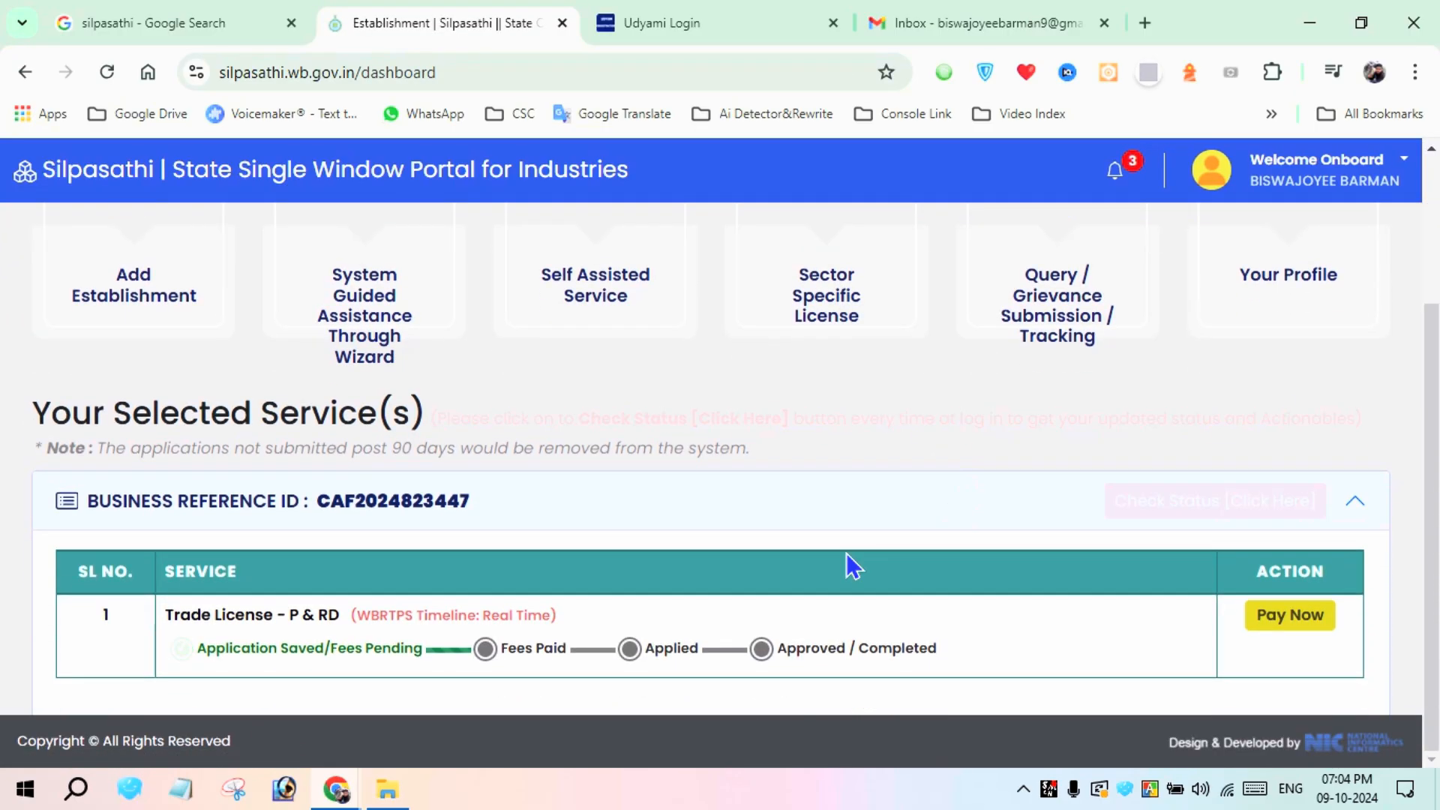
{"action": "left_click_drag", "start_coordinate": [469, 627], "coordinate": [941, 657]}
{"action": "left_click", "coordinate": [615, 614]}
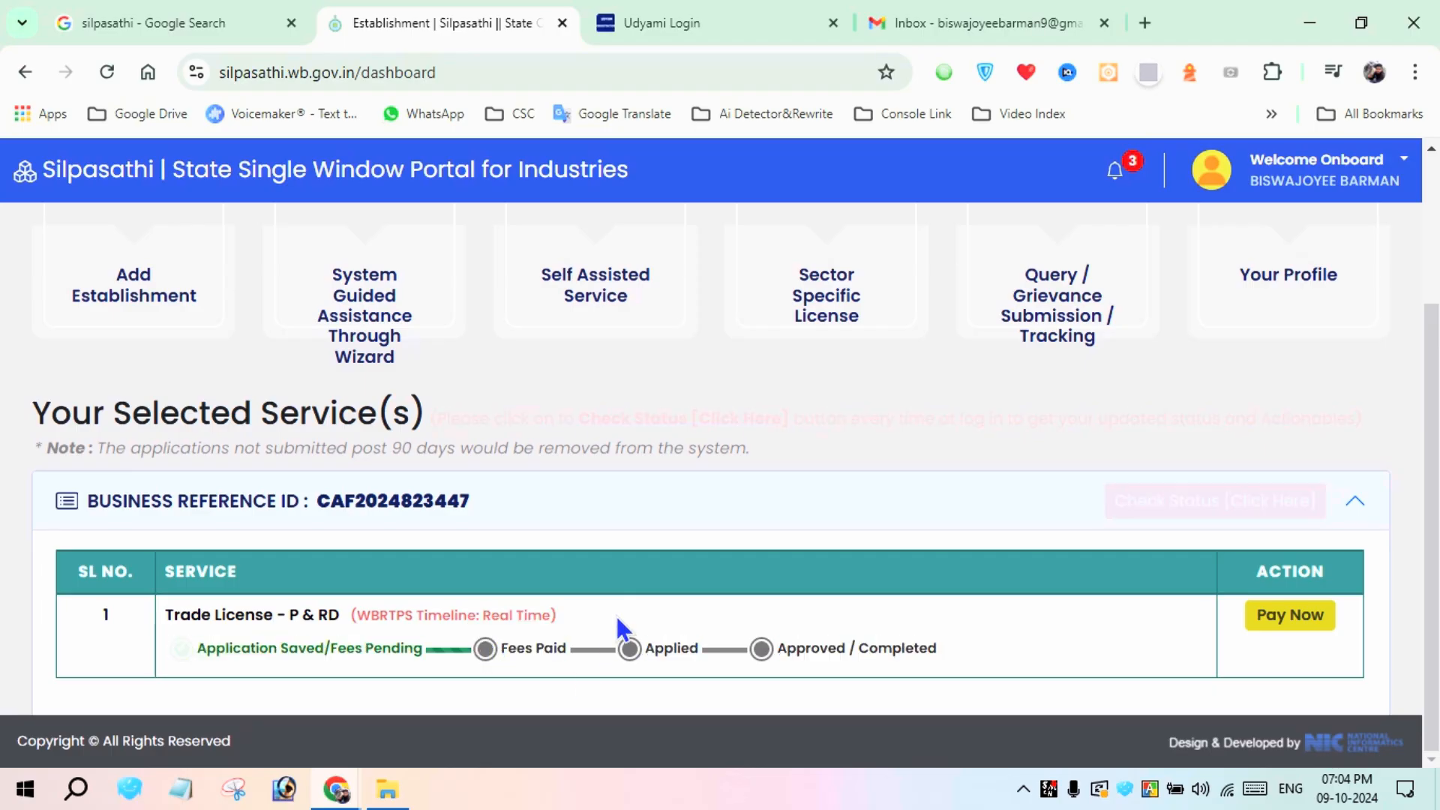
{"action": "left_click", "coordinate": [1287, 617]}
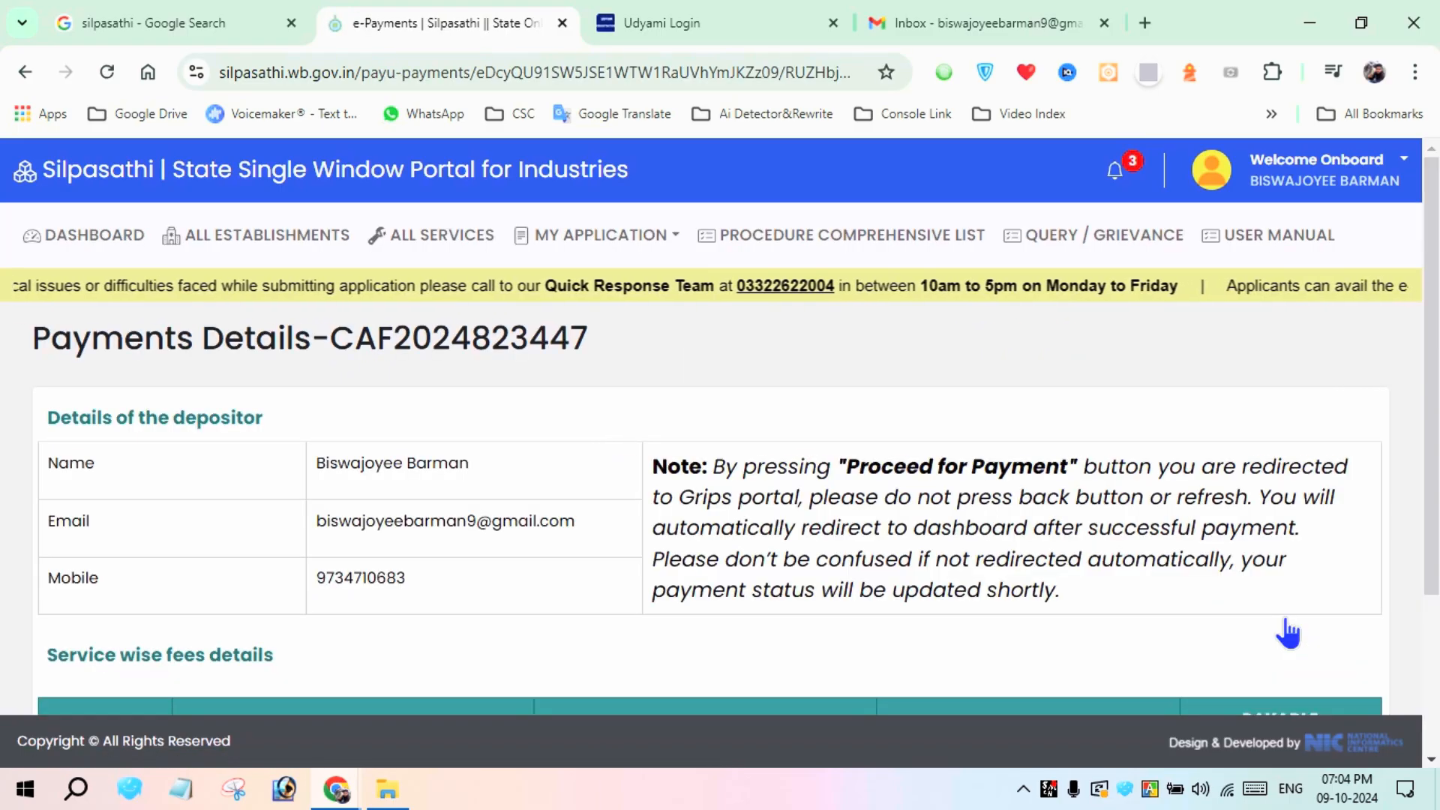
{"action": "scroll", "coordinate": [1288, 634], "scroll_direction": "down", "scroll_amount": 1}
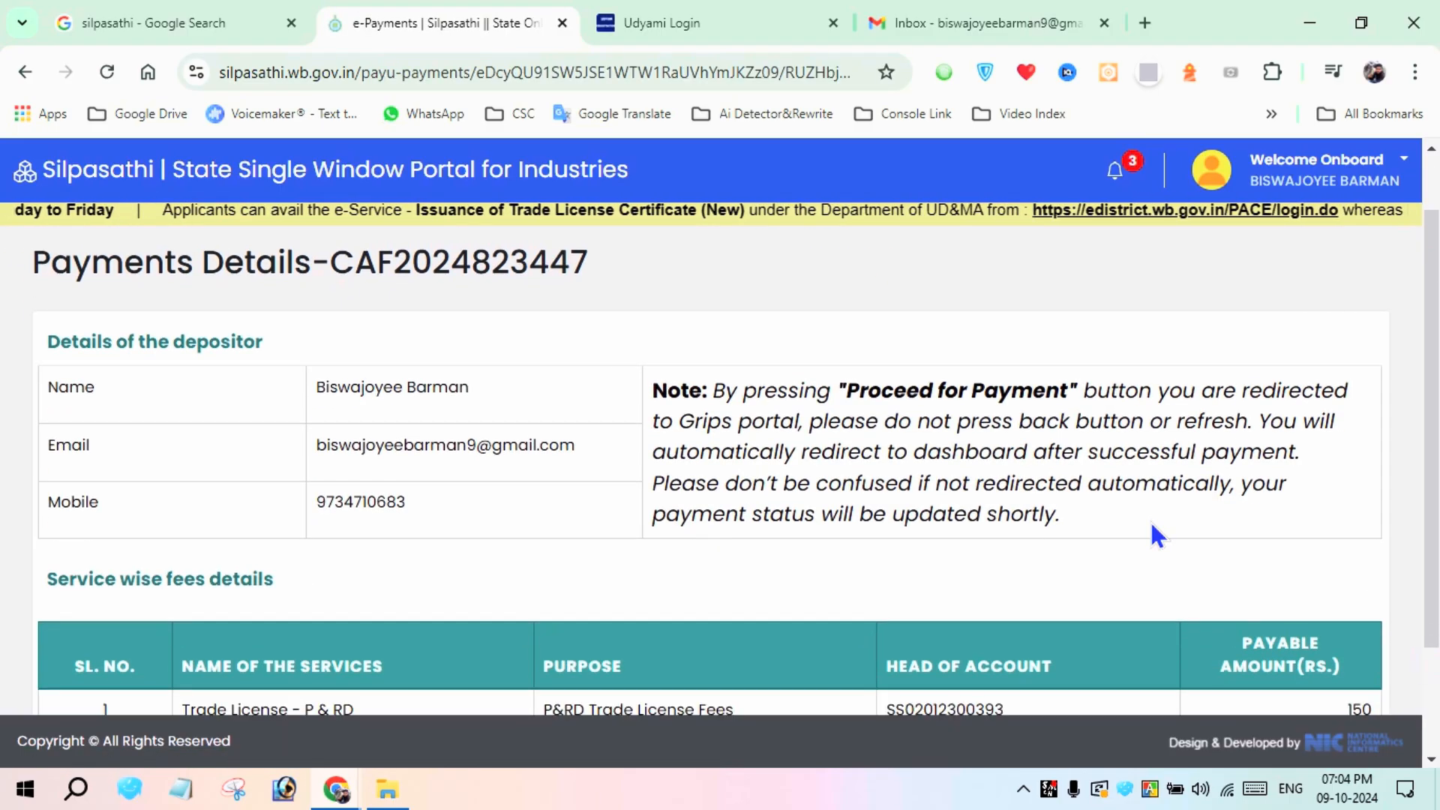
{"action": "scroll", "coordinate": [1155, 533], "scroll_direction": "down", "scroll_amount": 2}
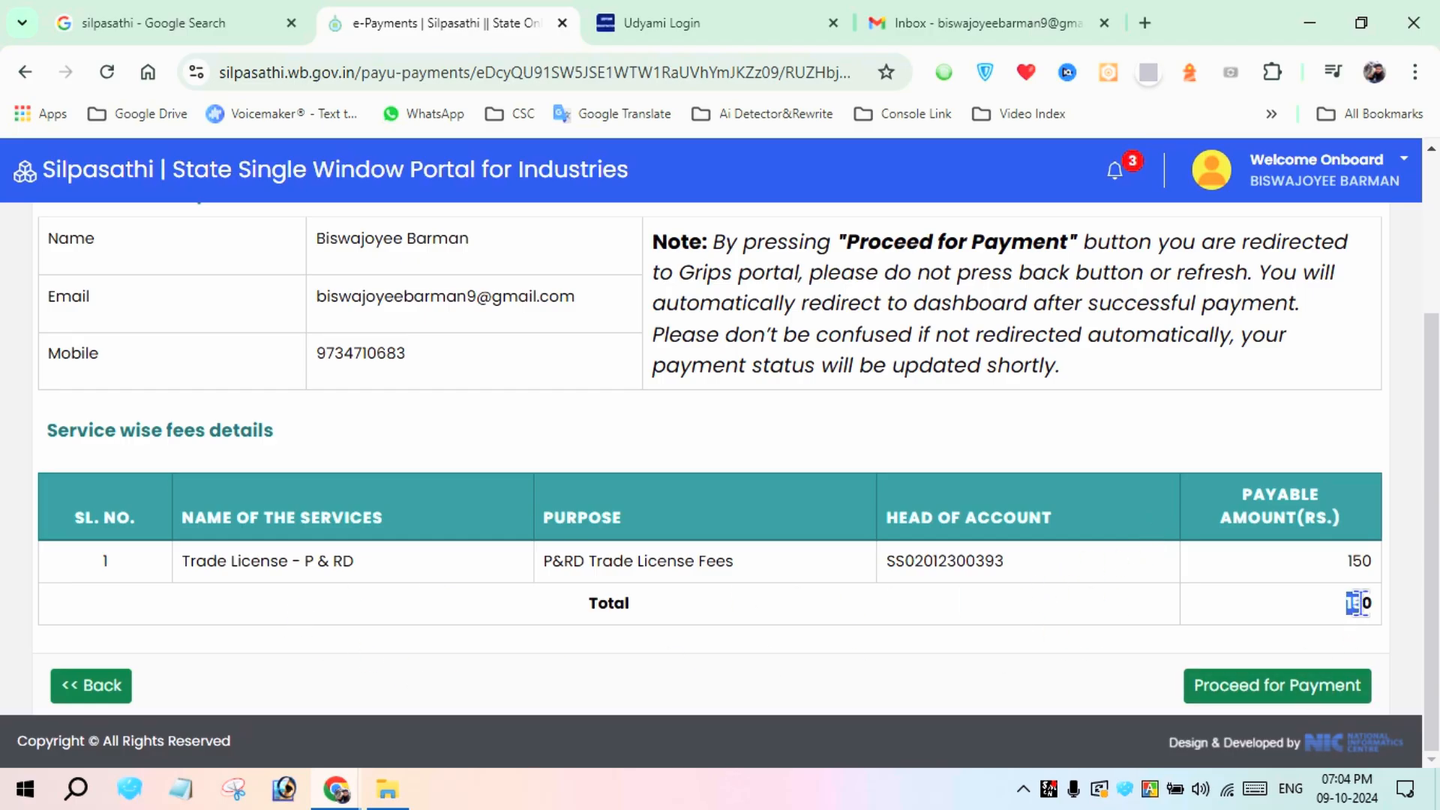
{"action": "left_click", "coordinate": [1275, 683]}
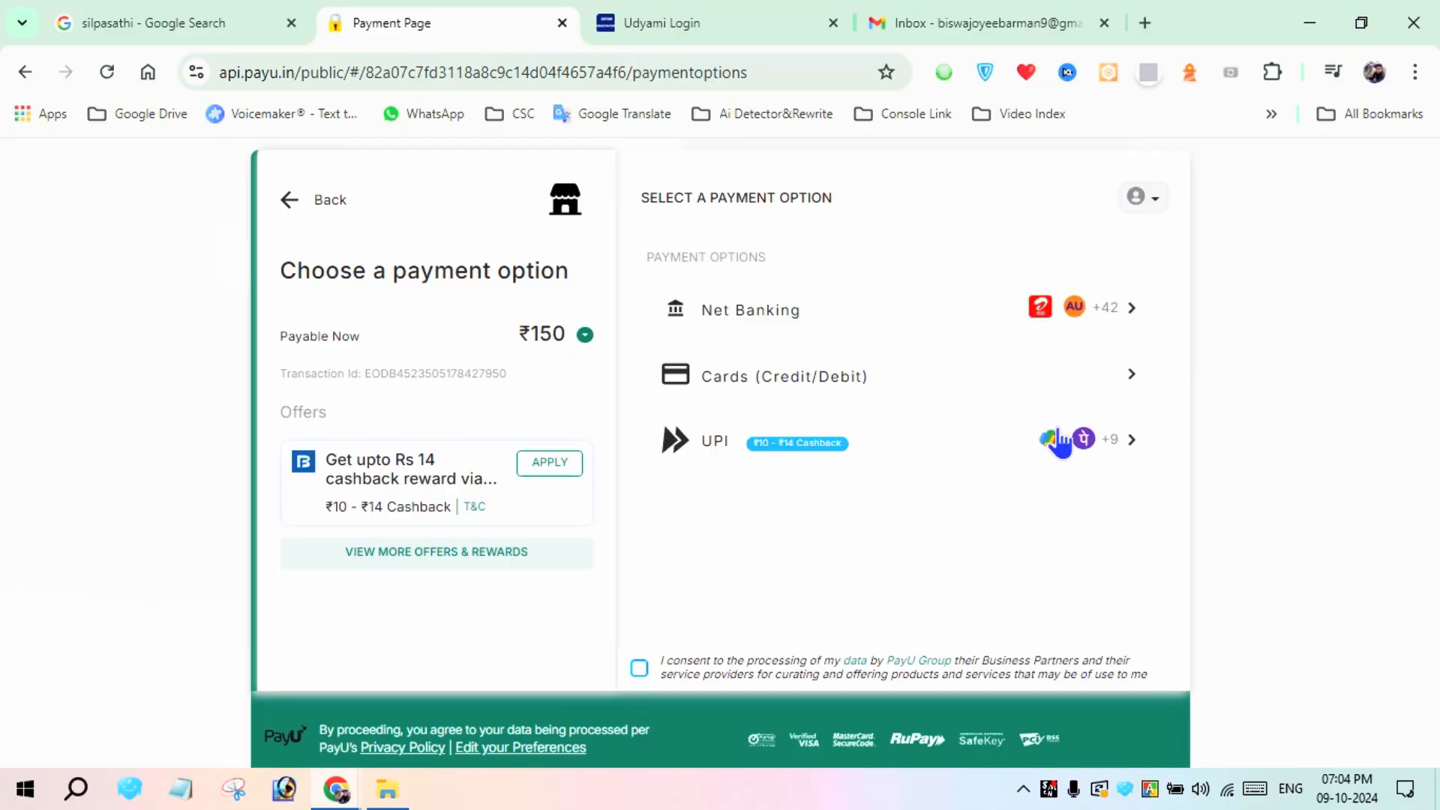
Choose UPI payment through PhonePe, enter and verify the payer's UPI ID, and pay the licence fee
{"action": "left_click", "coordinate": [1106, 444]}
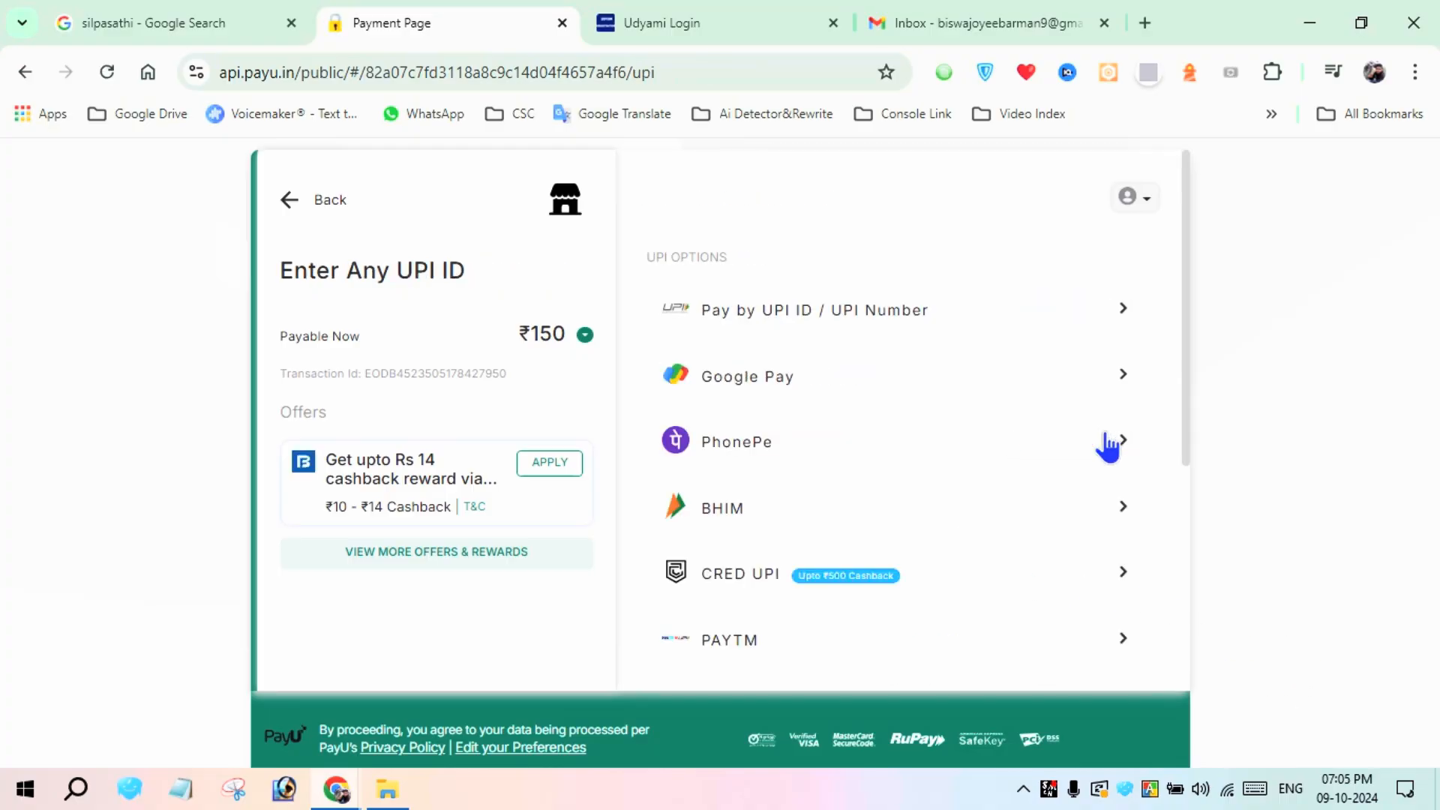
{"action": "left_click", "coordinate": [1010, 461]}
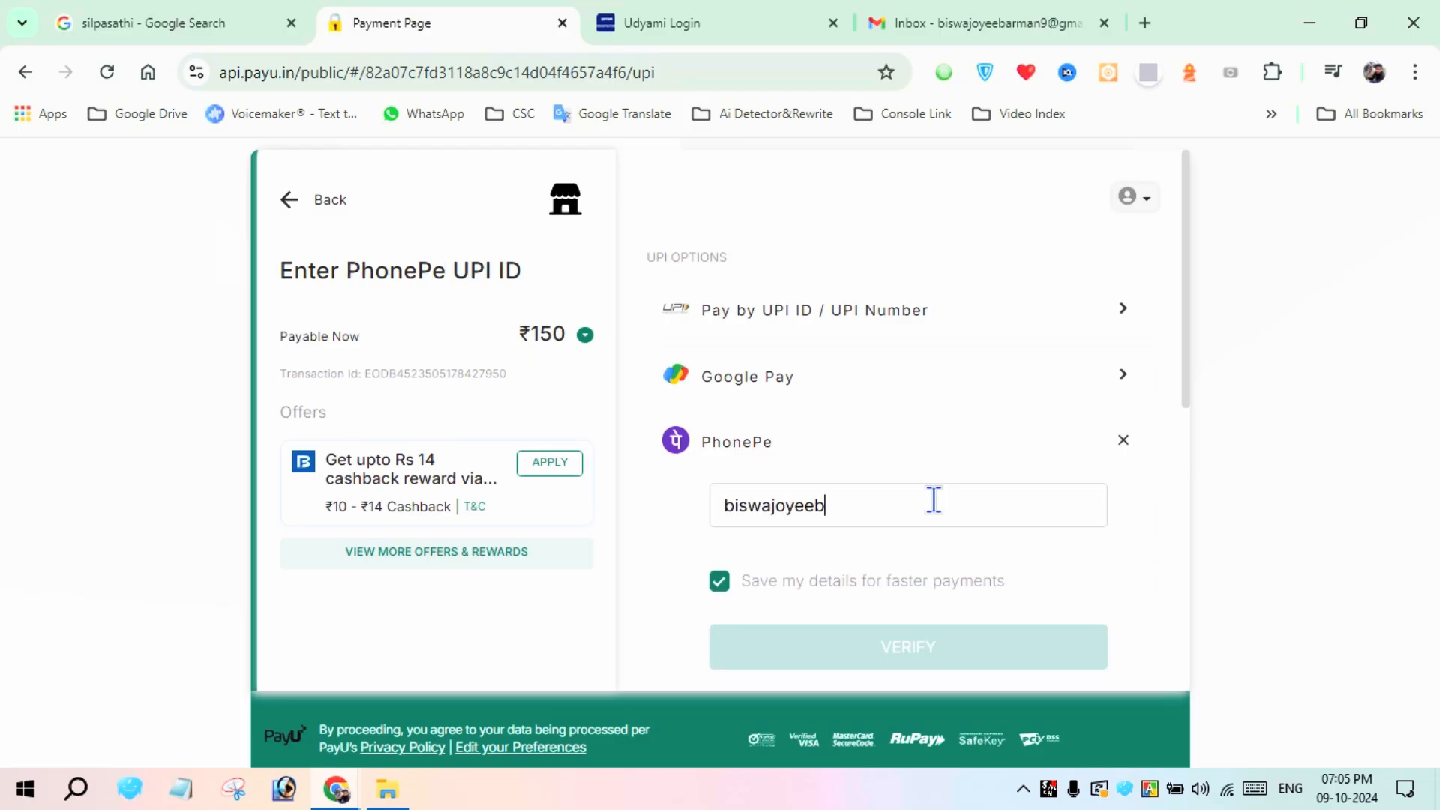
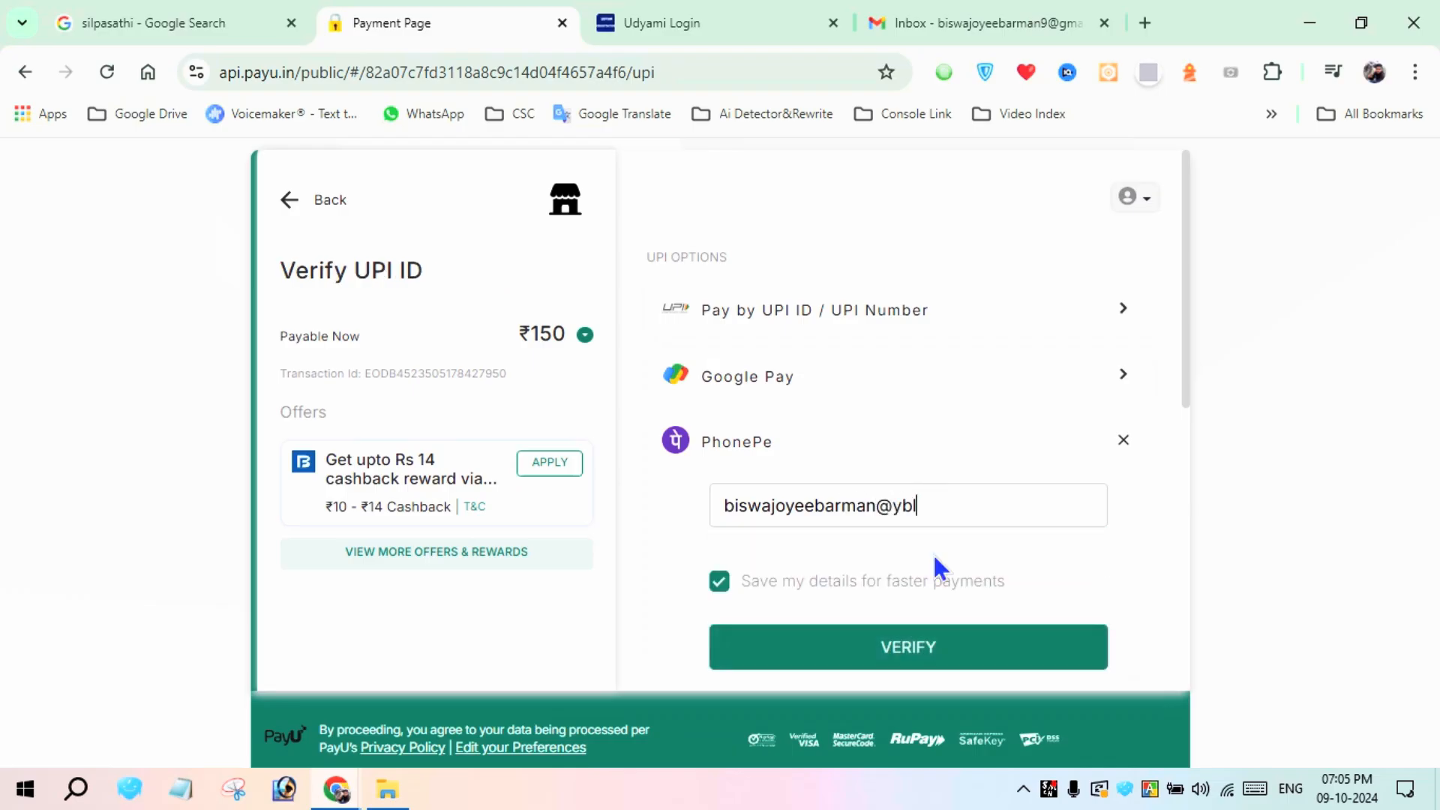
{"action": "left_click", "coordinate": [925, 648]}
{"action": "scroll", "coordinate": [975, 461], "scroll_direction": "down", "scroll_amount": 3}
{"action": "left_click", "coordinate": [938, 454]}
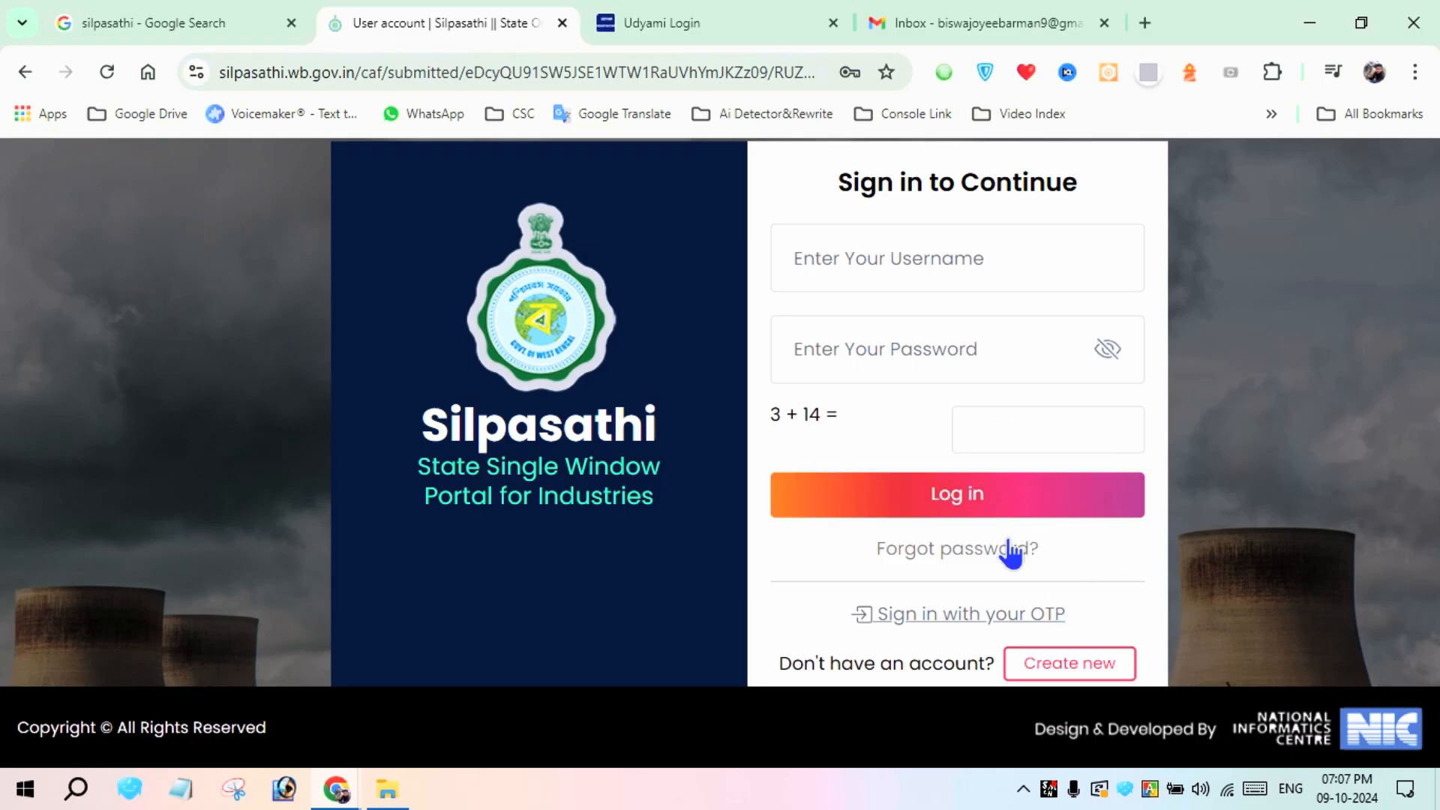
Try to sign in by OTP with the applicant's mobile number, and switch back to password sign-in
{"action": "left_click", "coordinate": [980, 616]}
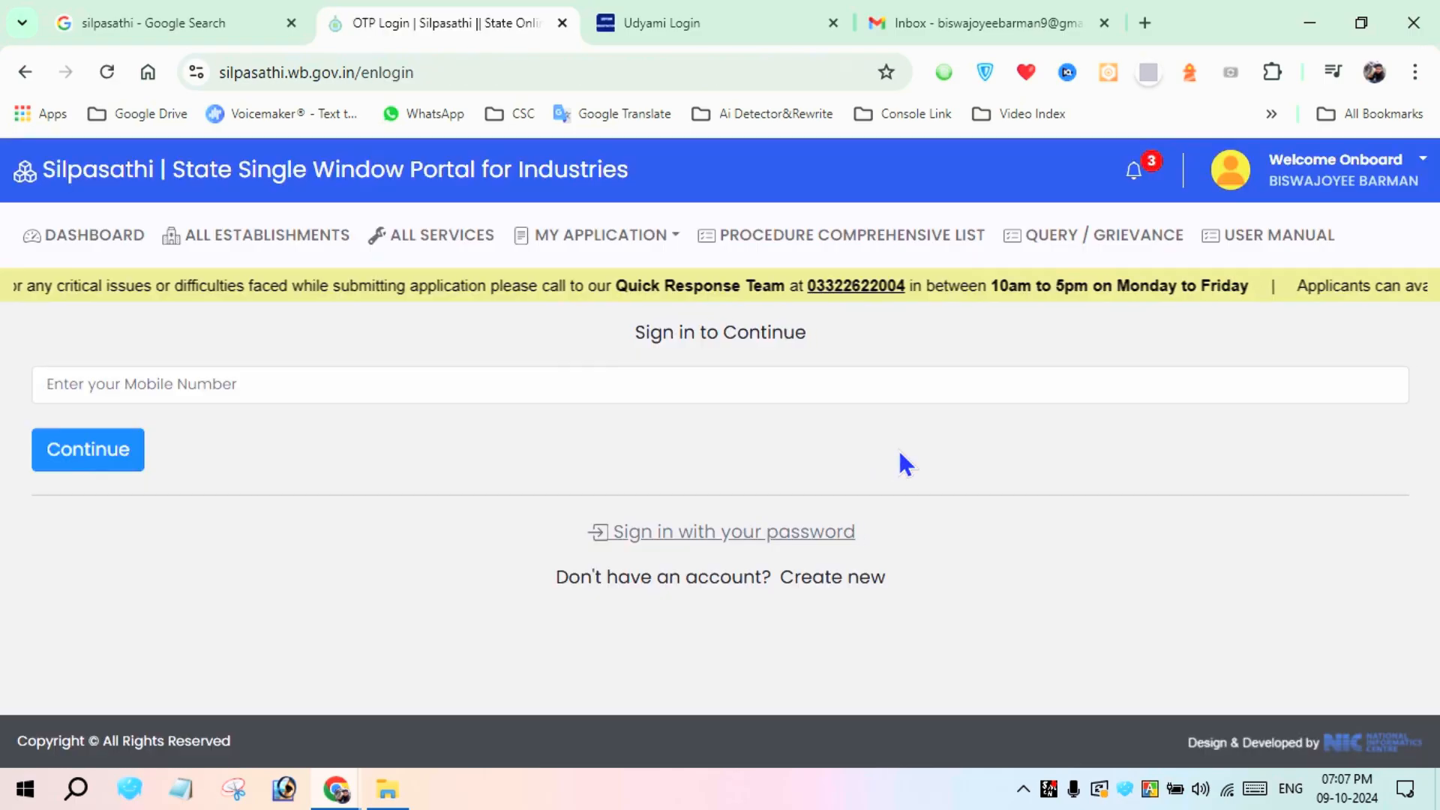
{"action": "left_click", "coordinate": [531, 397]}
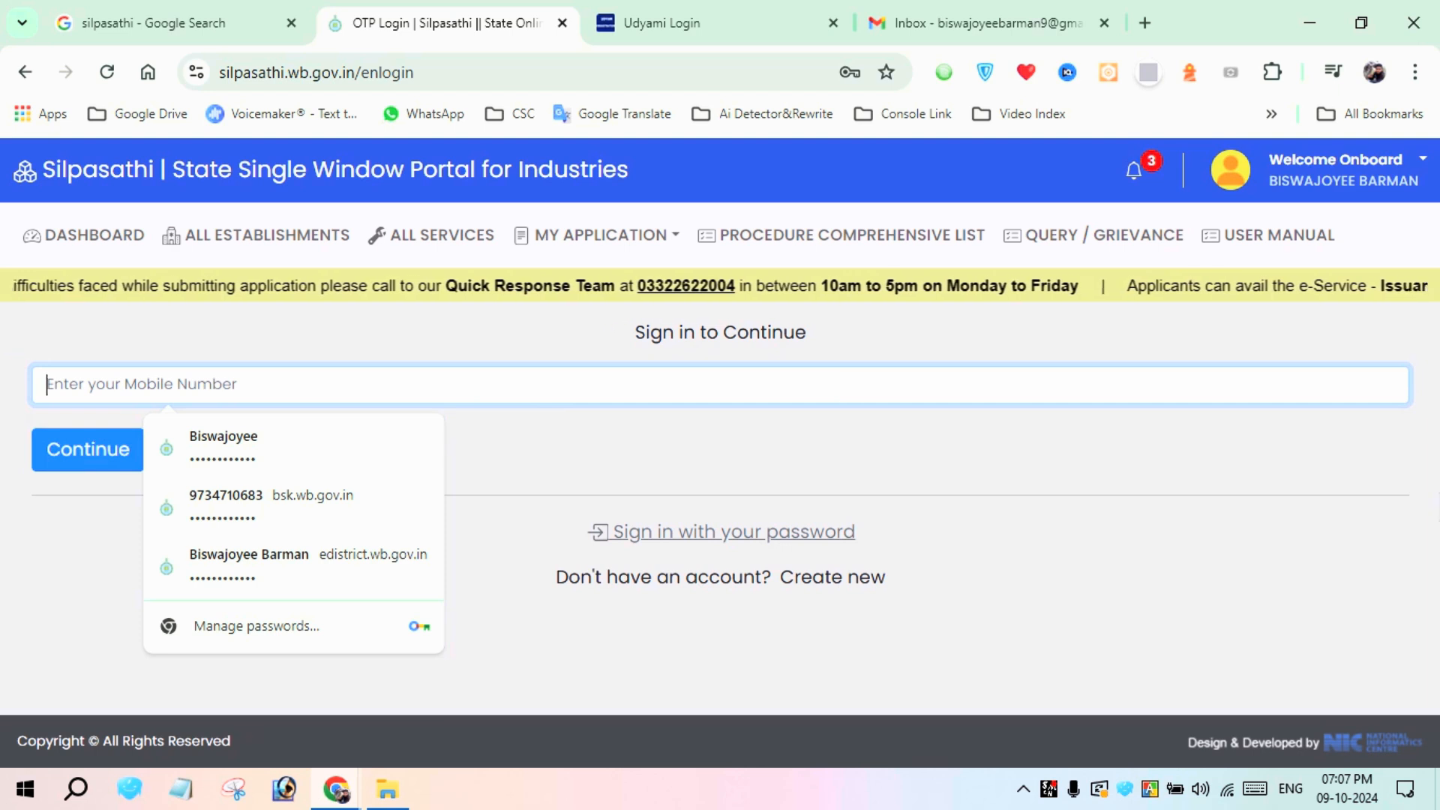
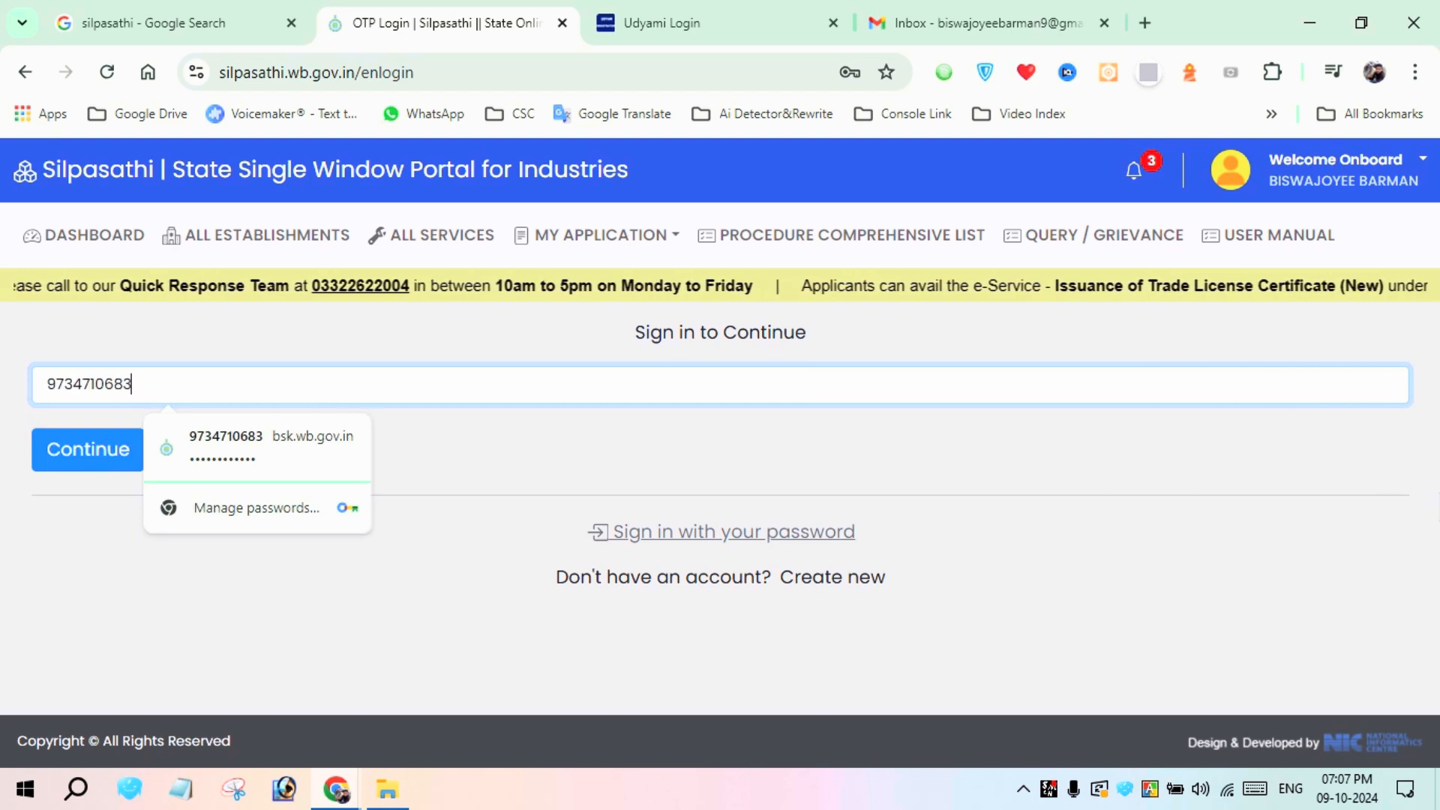
{"action": "left_click", "coordinate": [100, 443]}
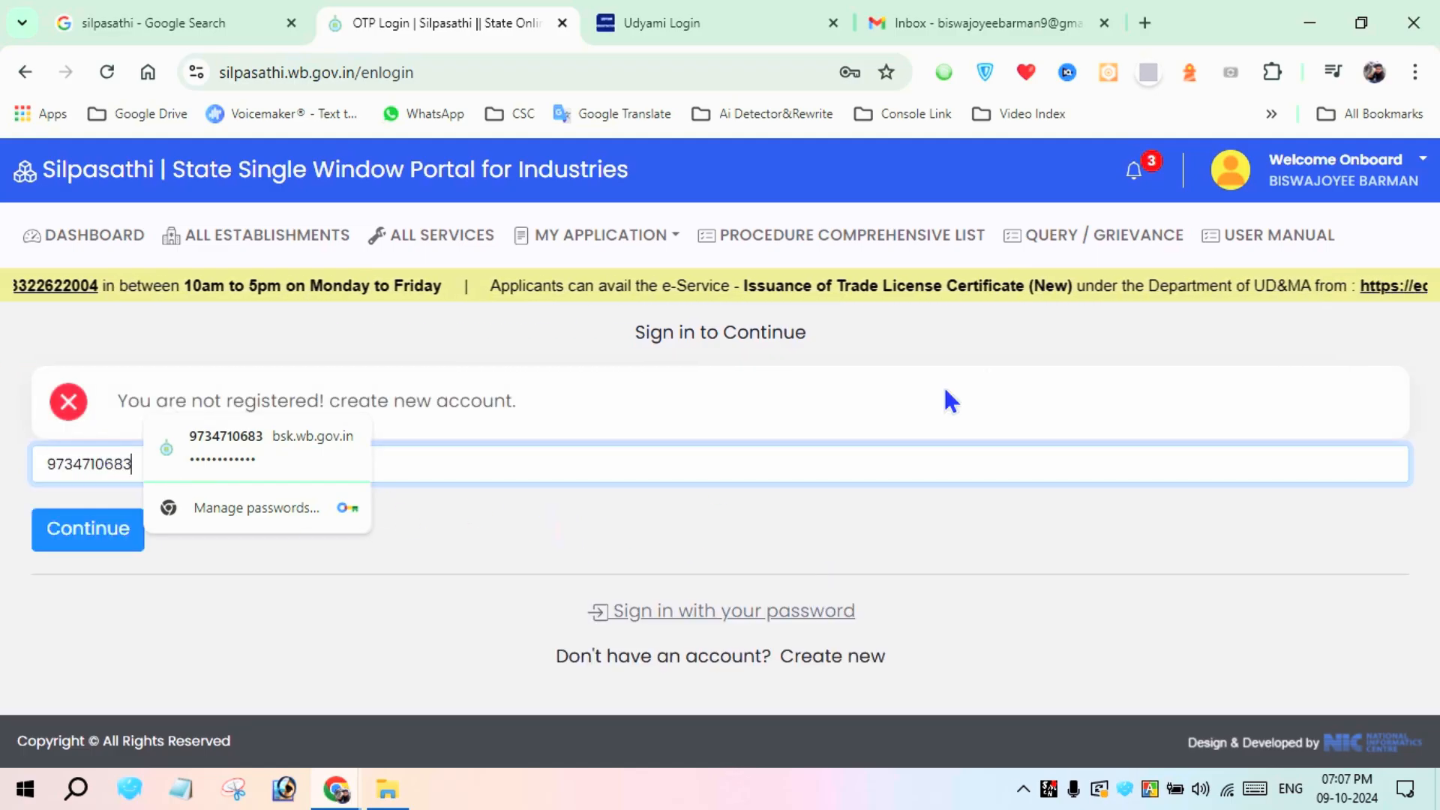
{"action": "left_click", "coordinate": [725, 603]}
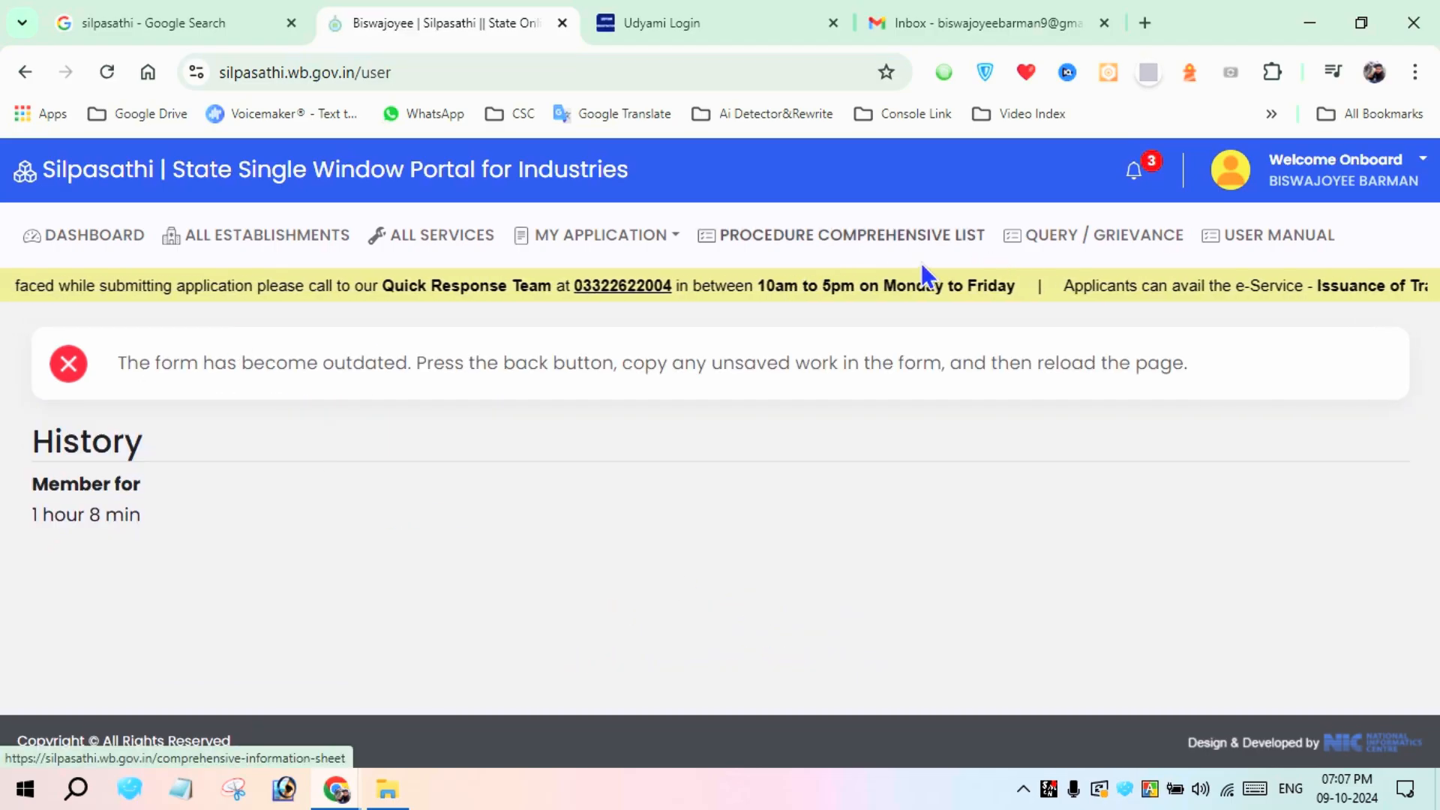
Return to the dashboard, view the Trade License - P & RD application details, and open its trade licence certificate
{"action": "left_click", "coordinate": [111, 242]}
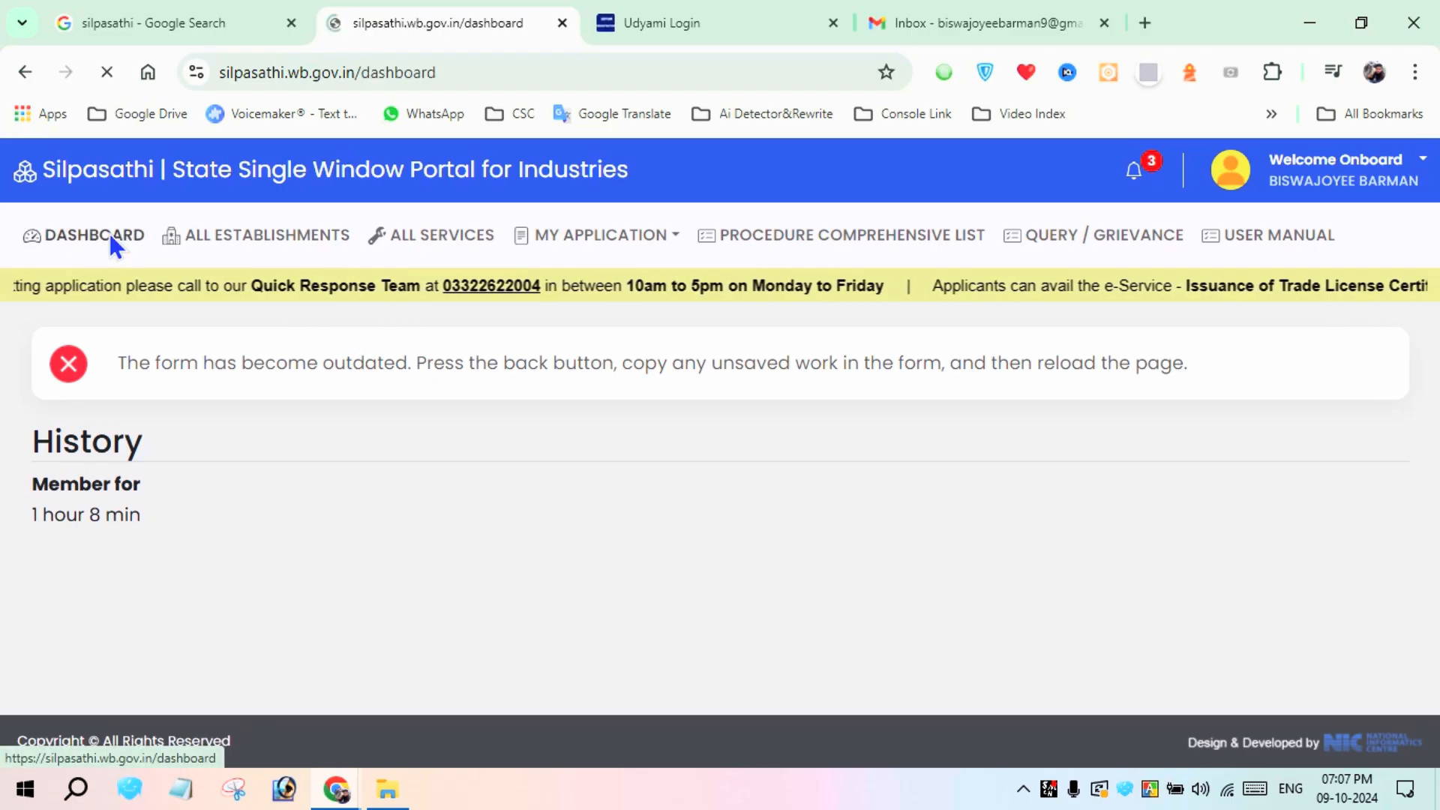
{"action": "scroll", "coordinate": [1225, 411], "scroll_direction": "down", "scroll_amount": 3}
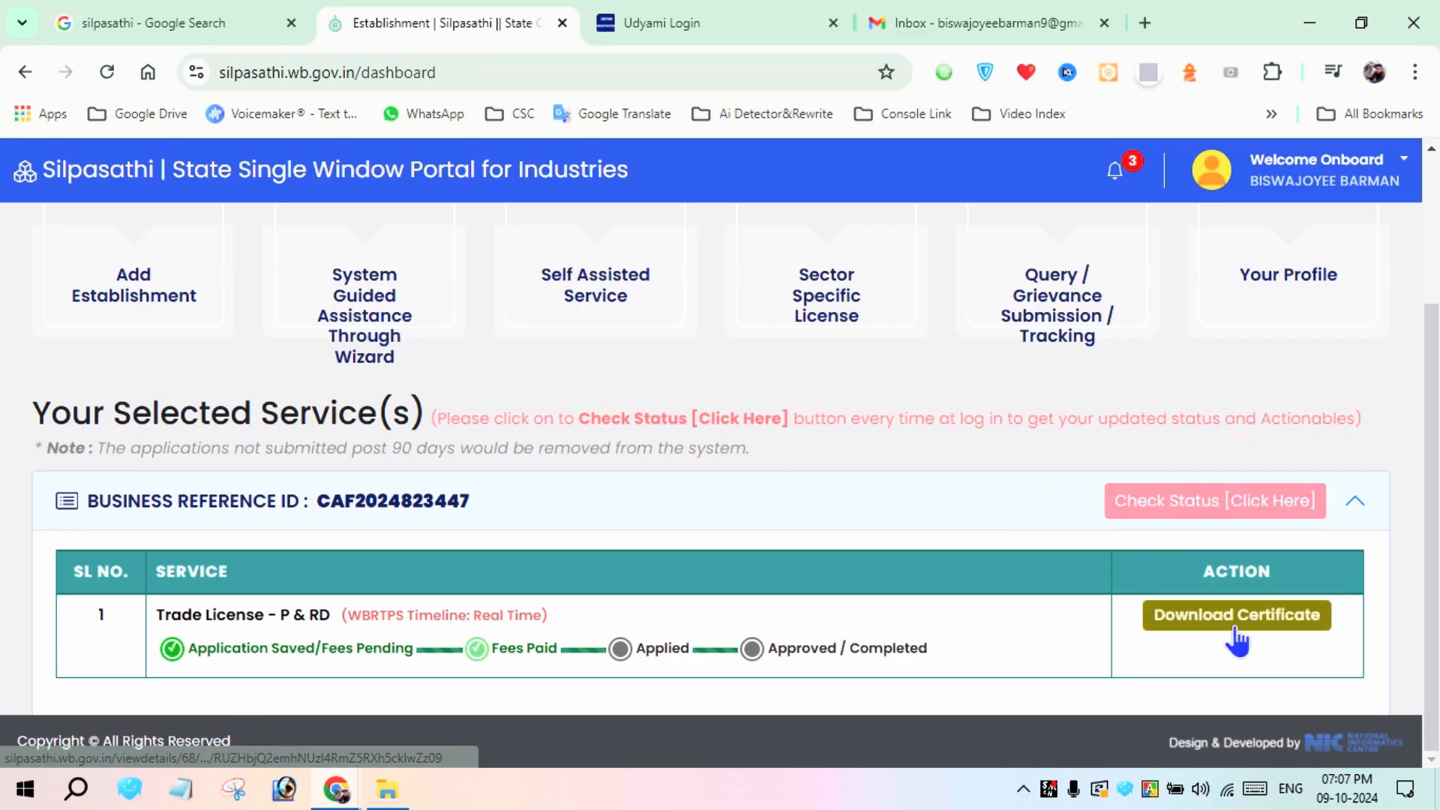
{"action": "left_click", "coordinate": [1195, 621]}
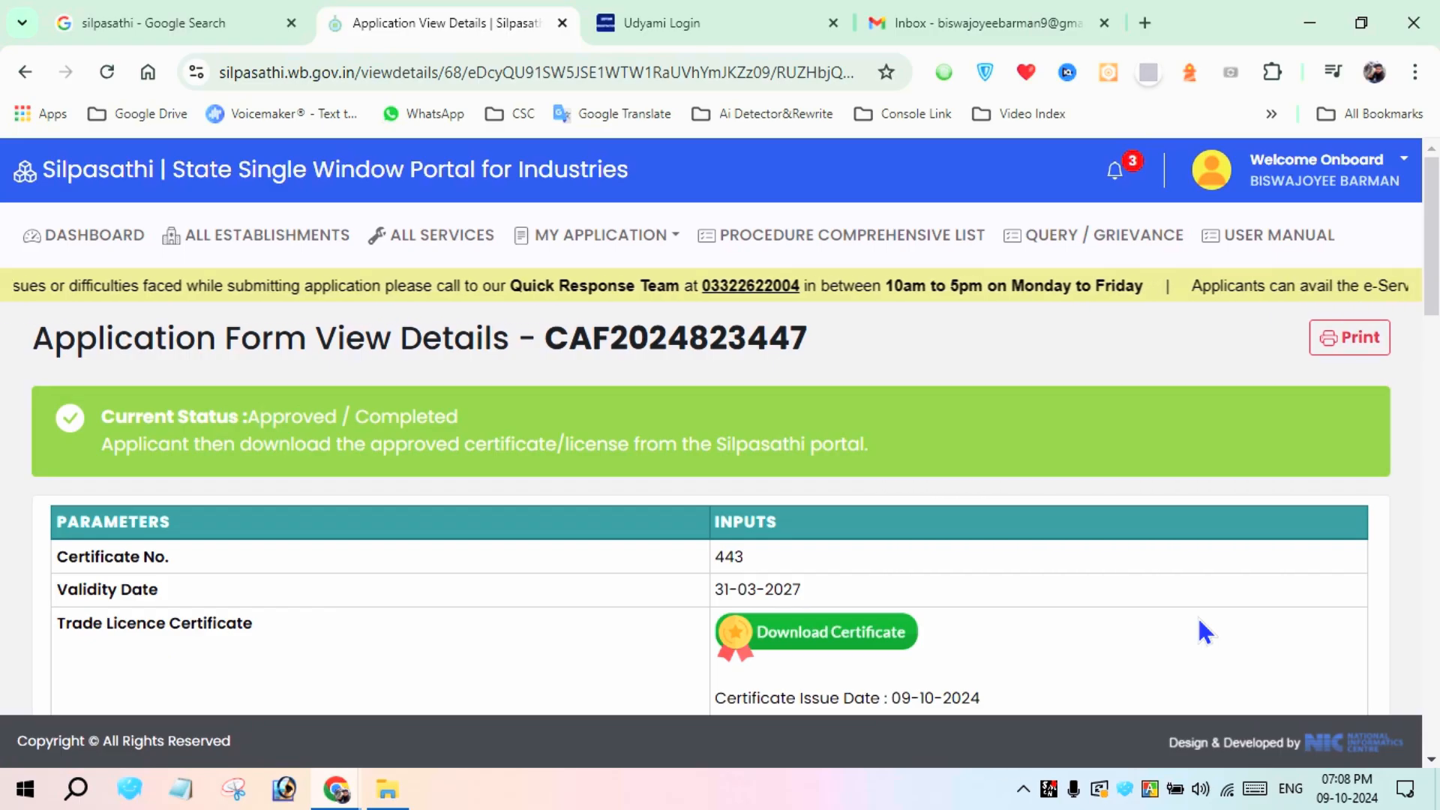
{"action": "scroll", "coordinate": [1171, 599], "scroll_direction": "down", "scroll_amount": 2}
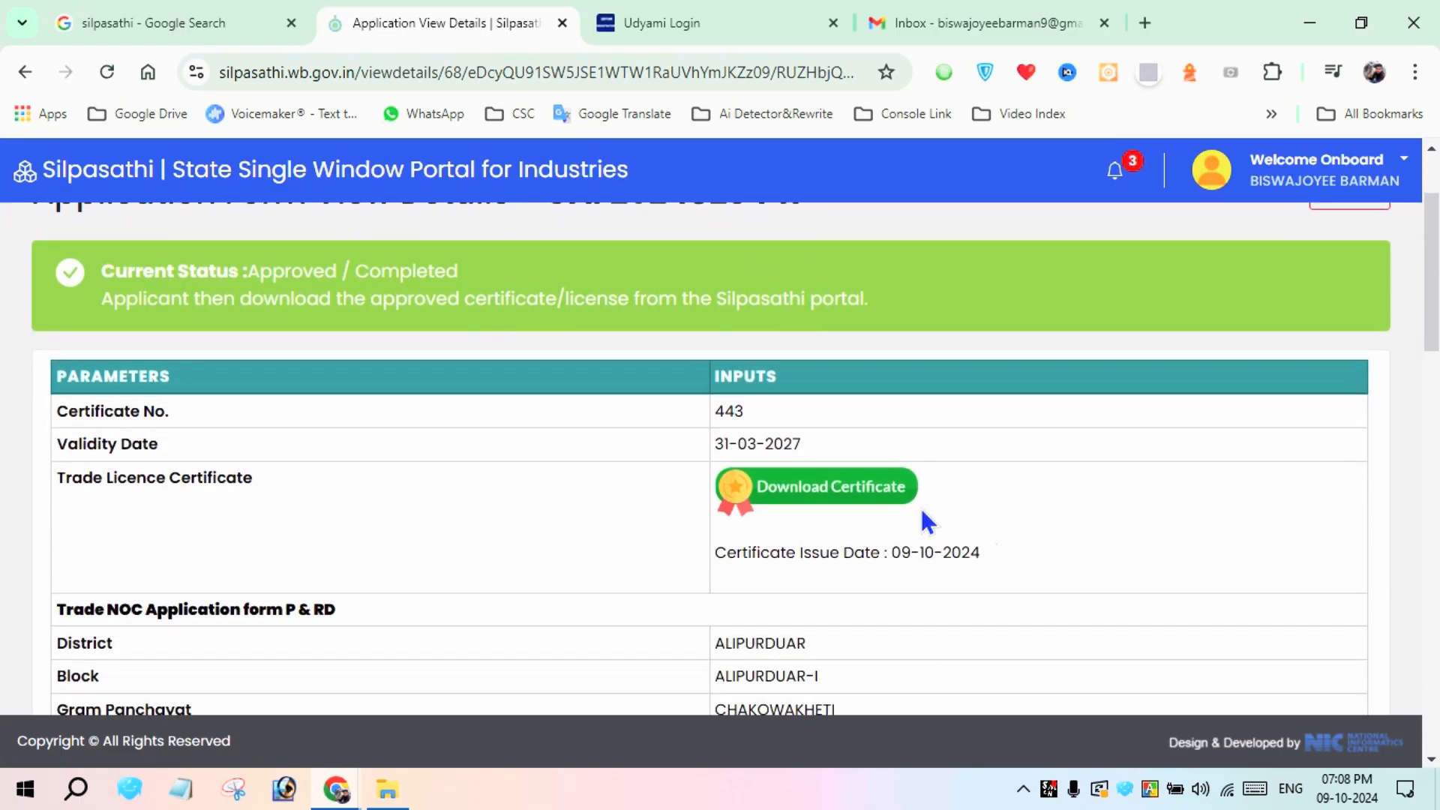
{"action": "left_click", "coordinate": [859, 504]}
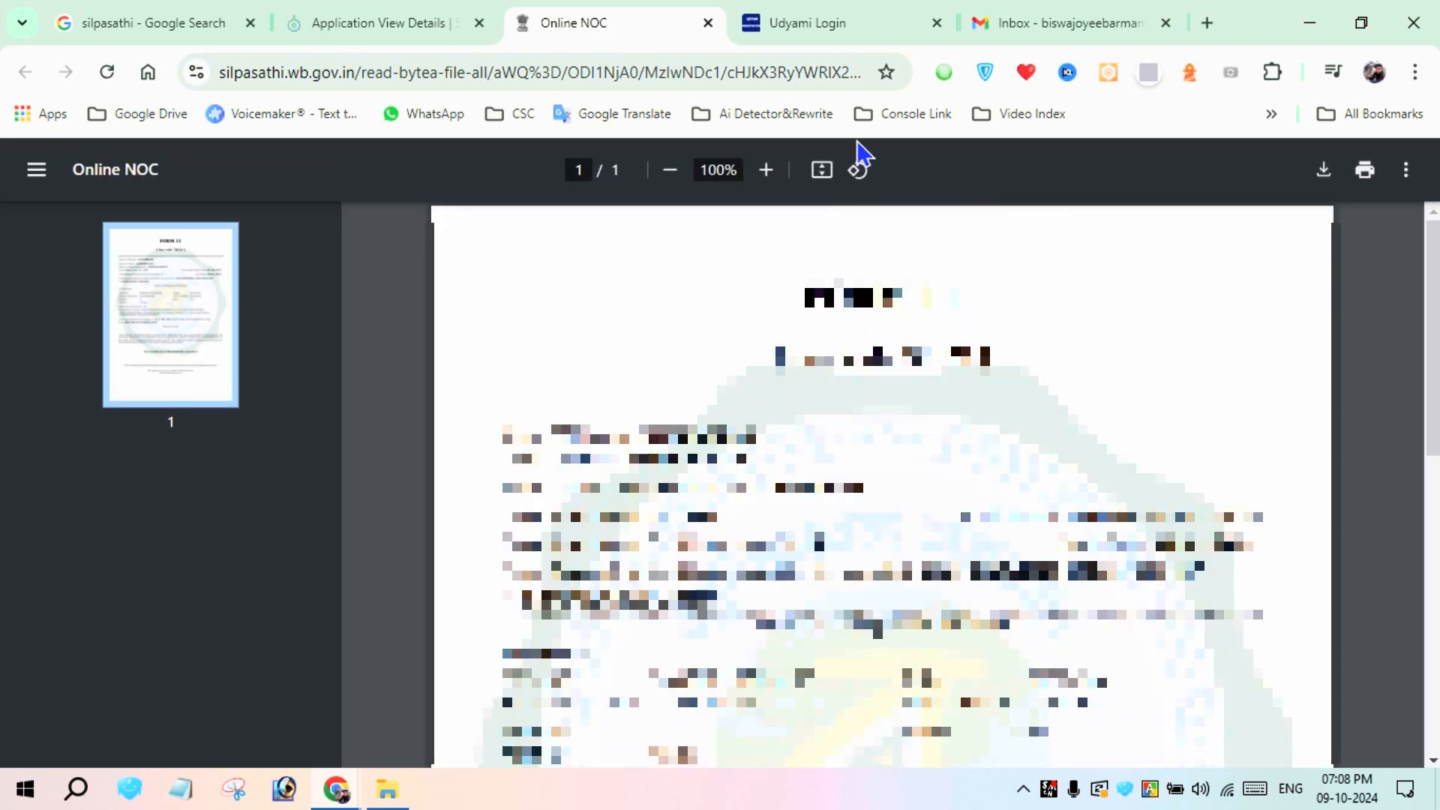
Close the Udyami Login page and examine the issued trade licence certificate through to its end
{"action": "left_click", "coordinate": [937, 23]}
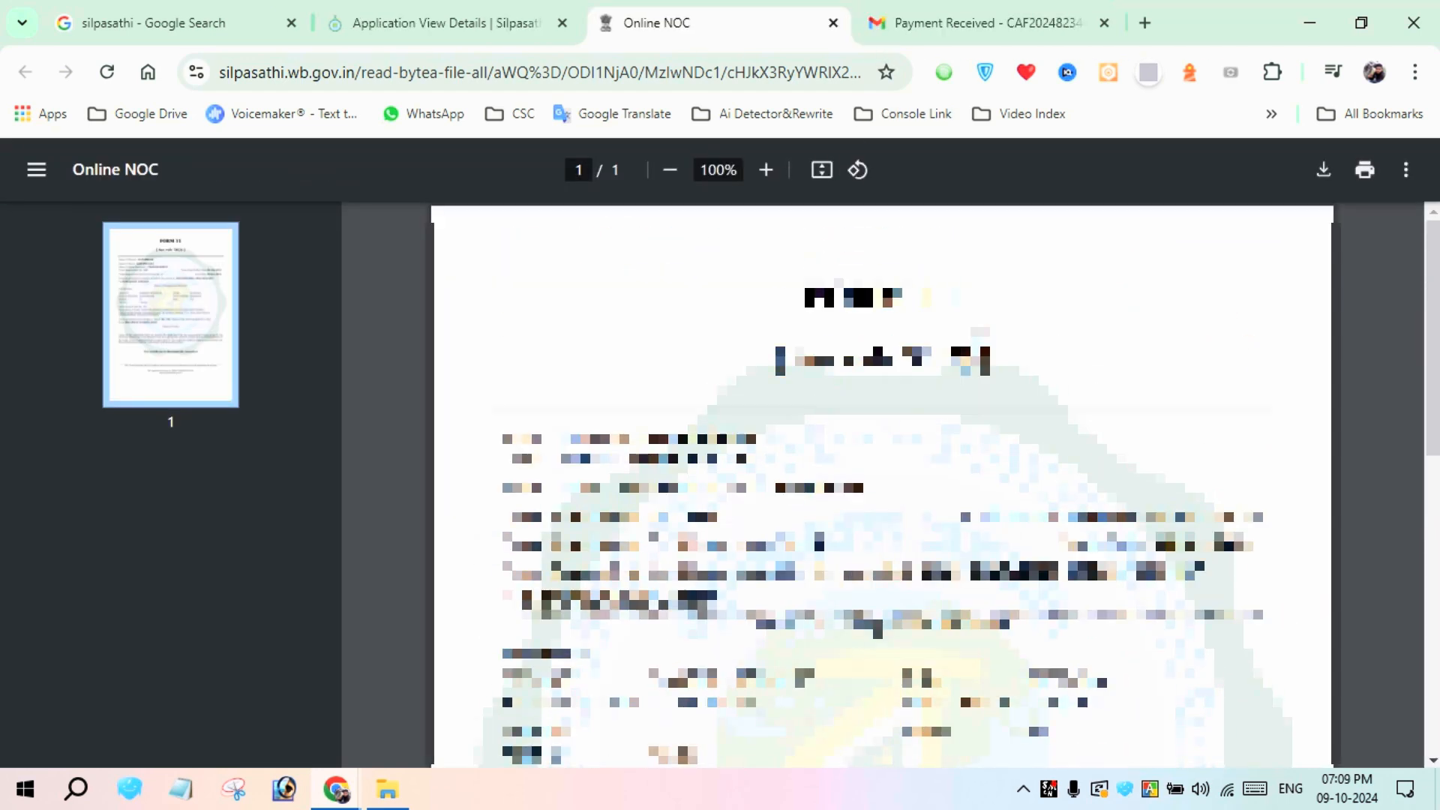
{"action": "scroll", "coordinate": [1043, 424], "scroll_direction": "down", "scroll_amount": 2}
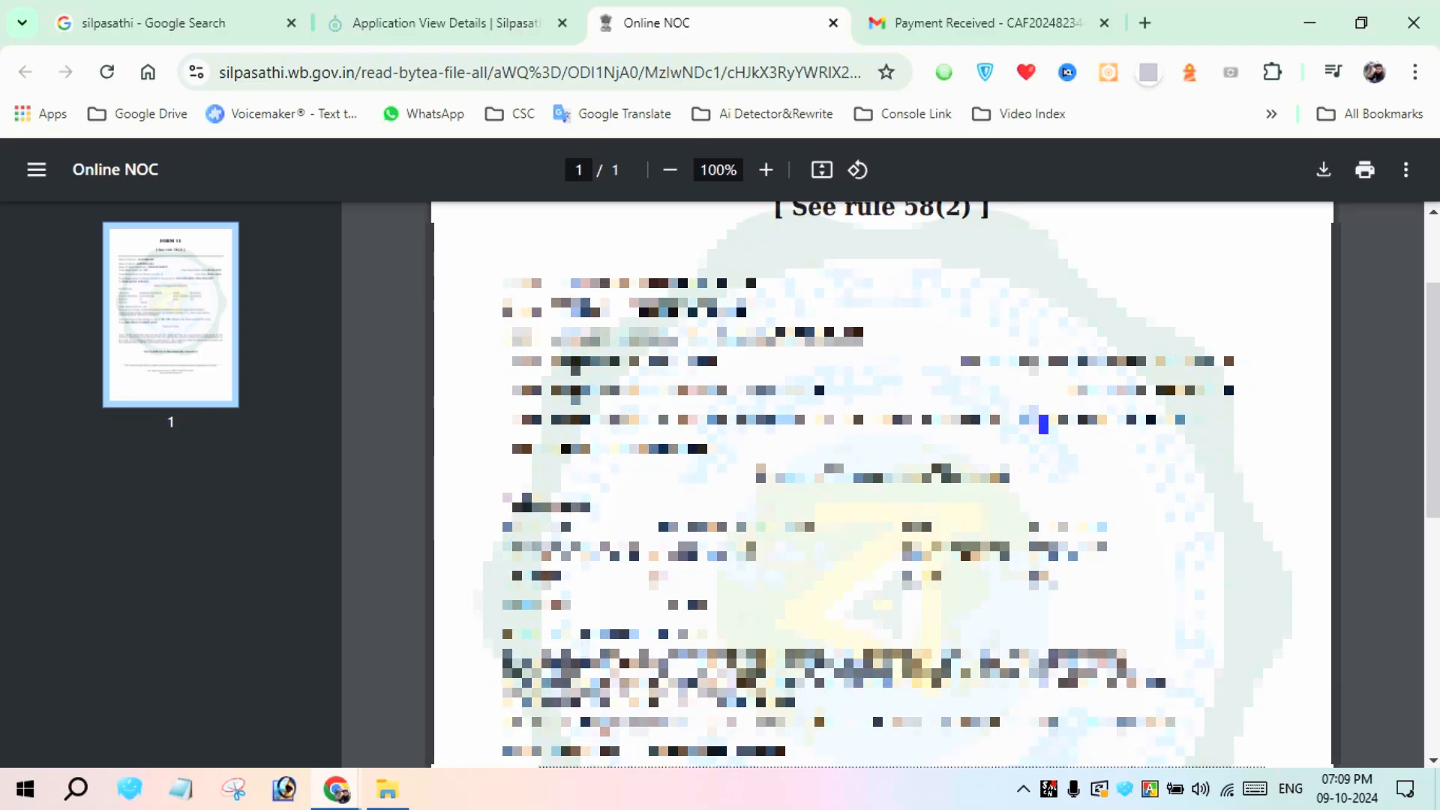
{"action": "scroll", "coordinate": [1043, 425], "scroll_direction": "down", "scroll_amount": 7}
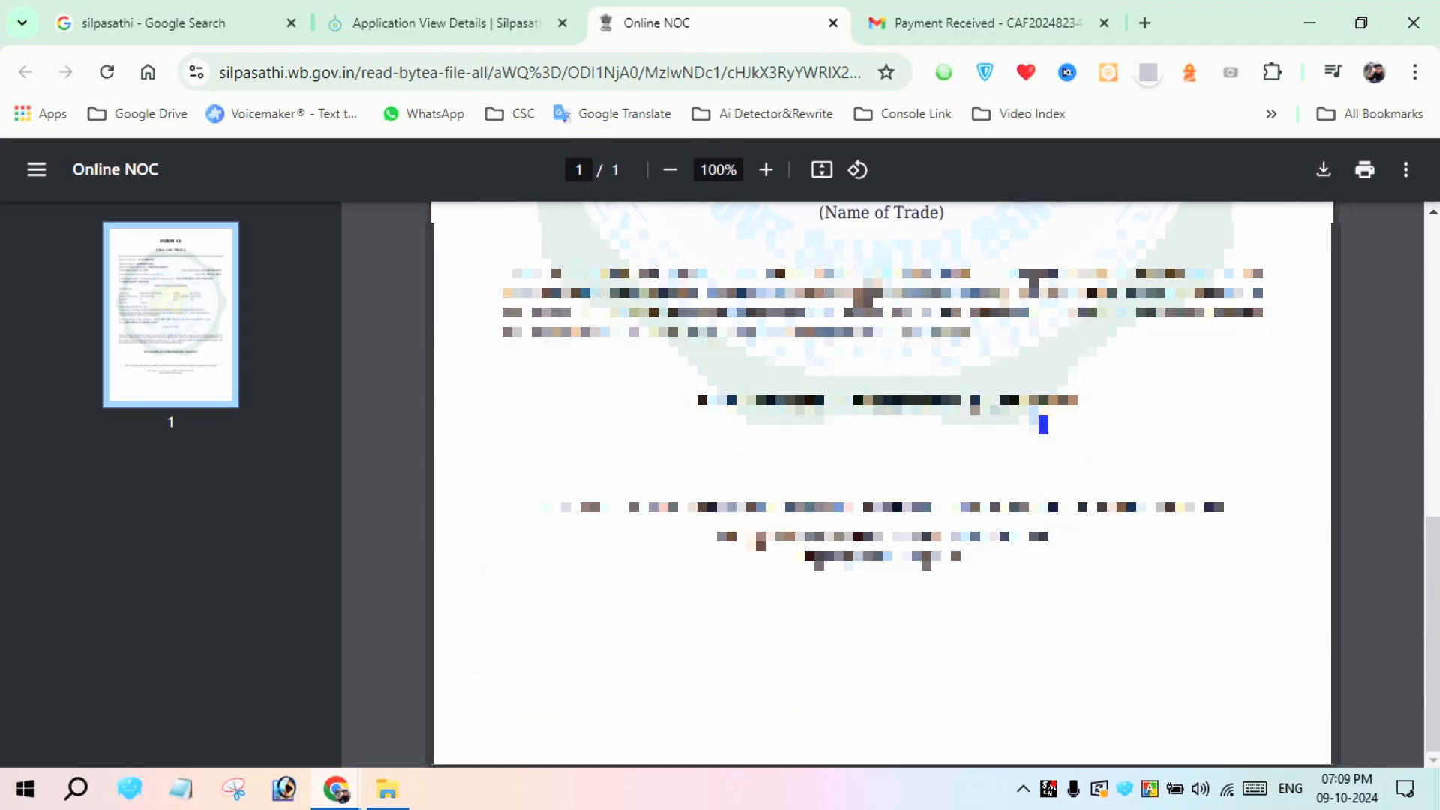